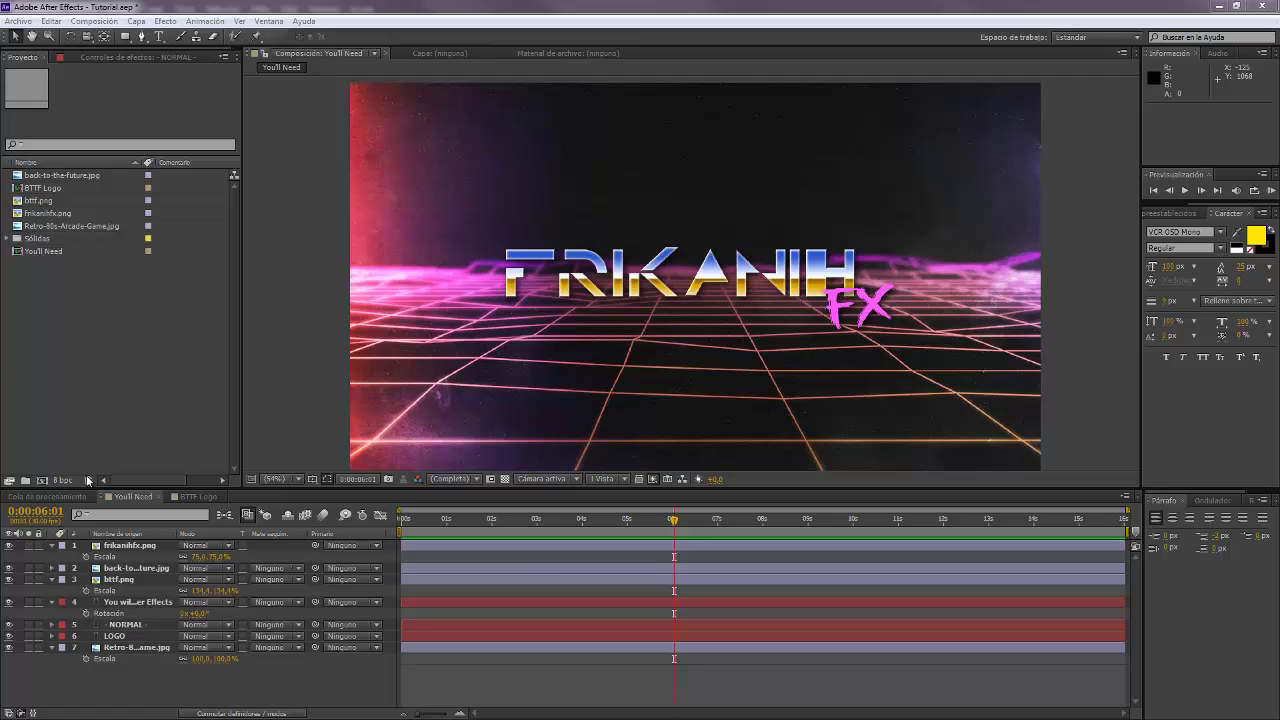
Hide the frikanihfx.png logo layer in the timeline to reveal the reference beneath
click(9, 546)
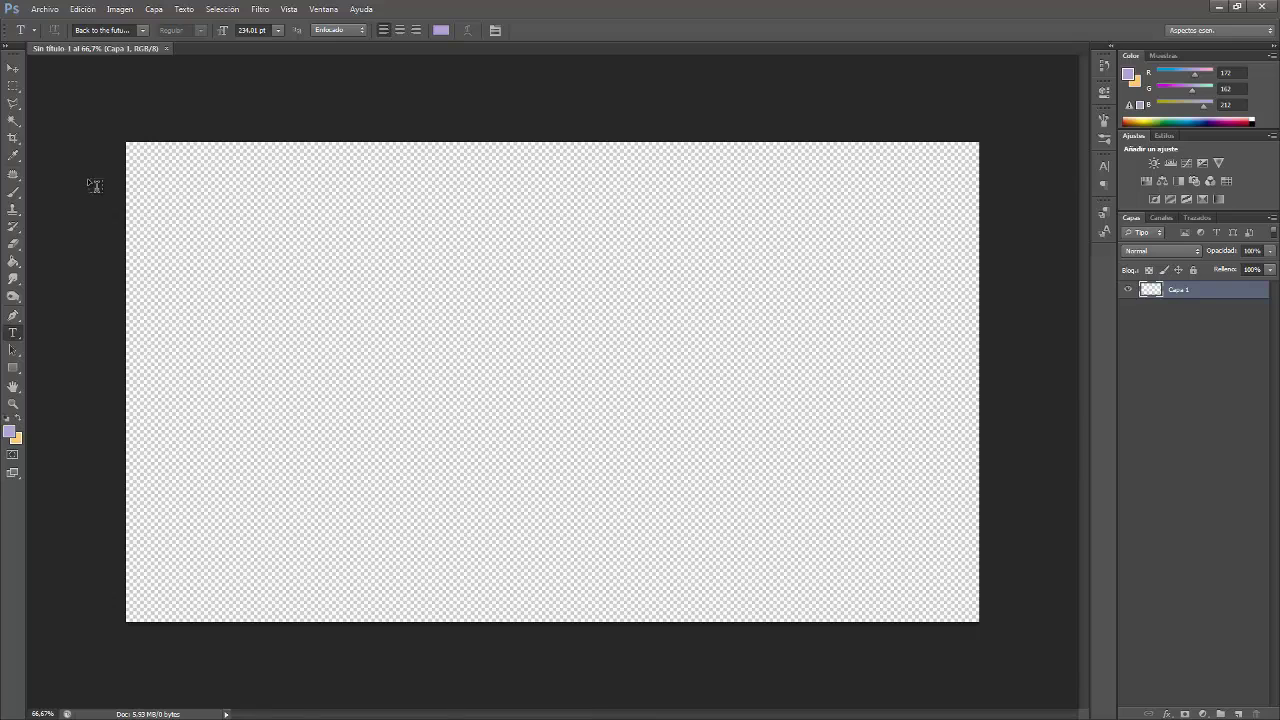
Type THE on the canvas in the Back to the future 2002 font
click(144, 31)
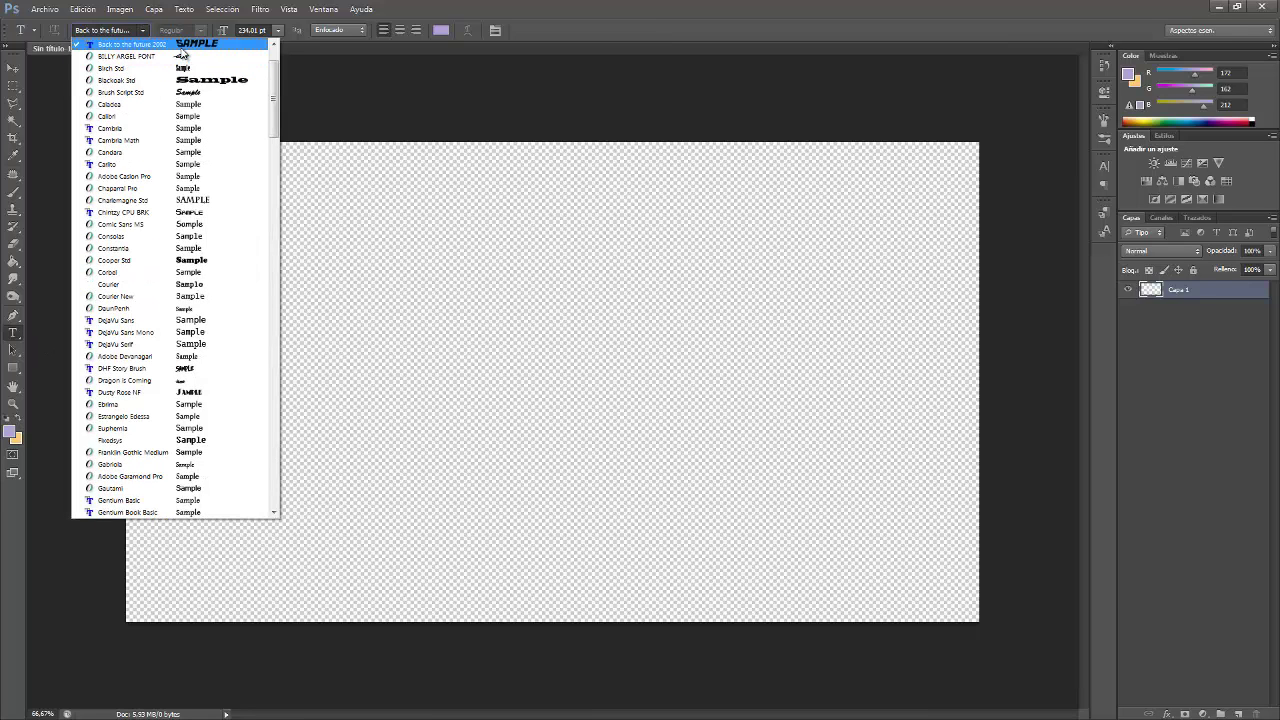
click(366, 331)
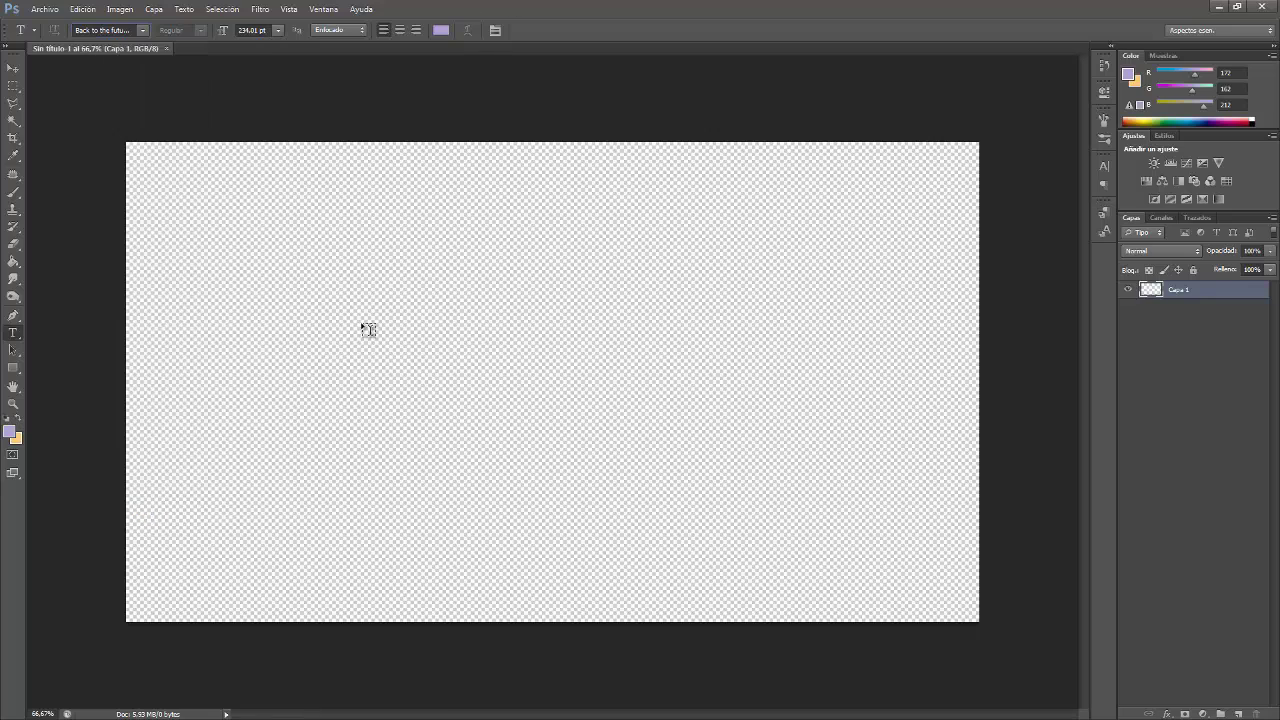
click(274, 318)
text(THE)
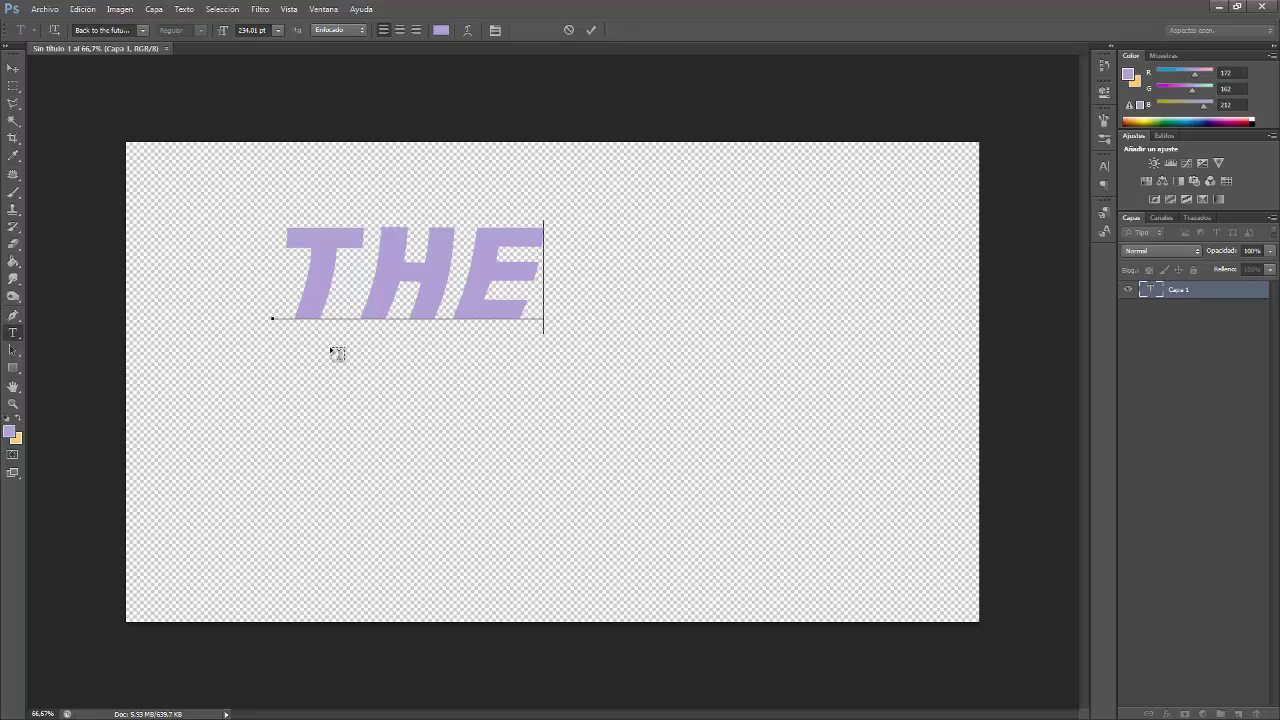
Make THE upright and add the striped arrow glyph (z) after it
key(ctrl+a)
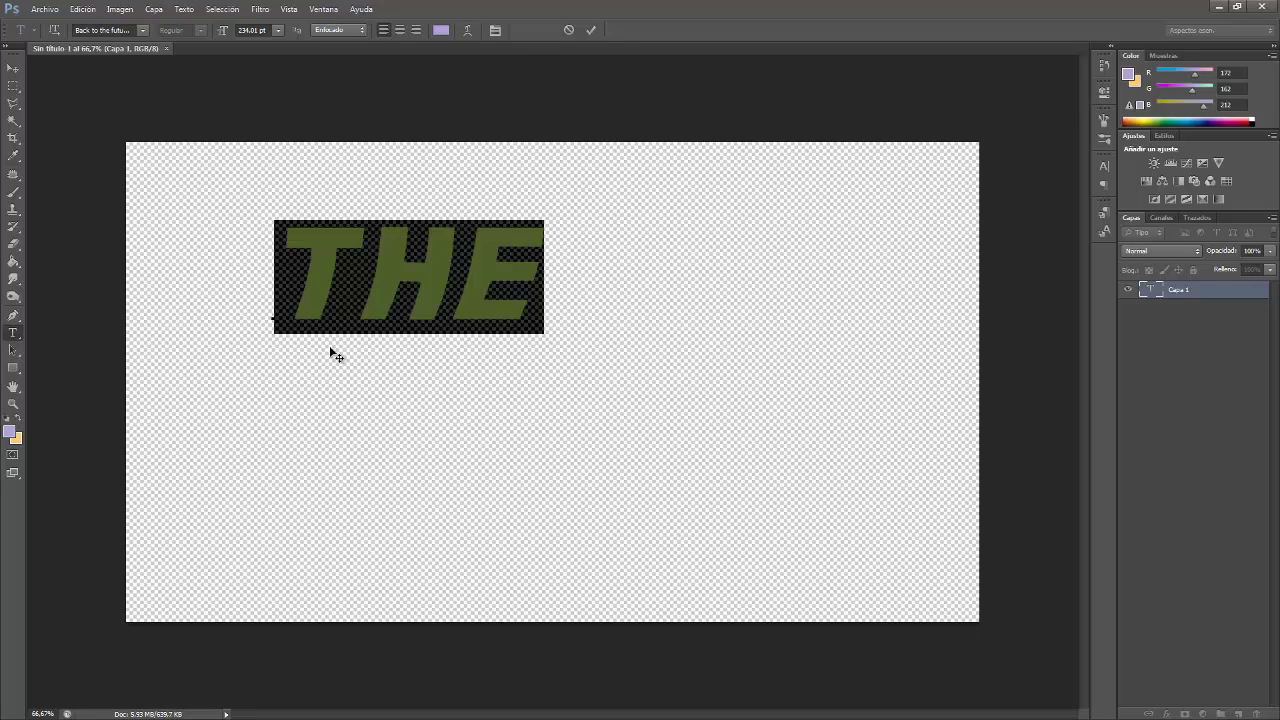
key(ctrl+h)
key(ctrl+shift+i)
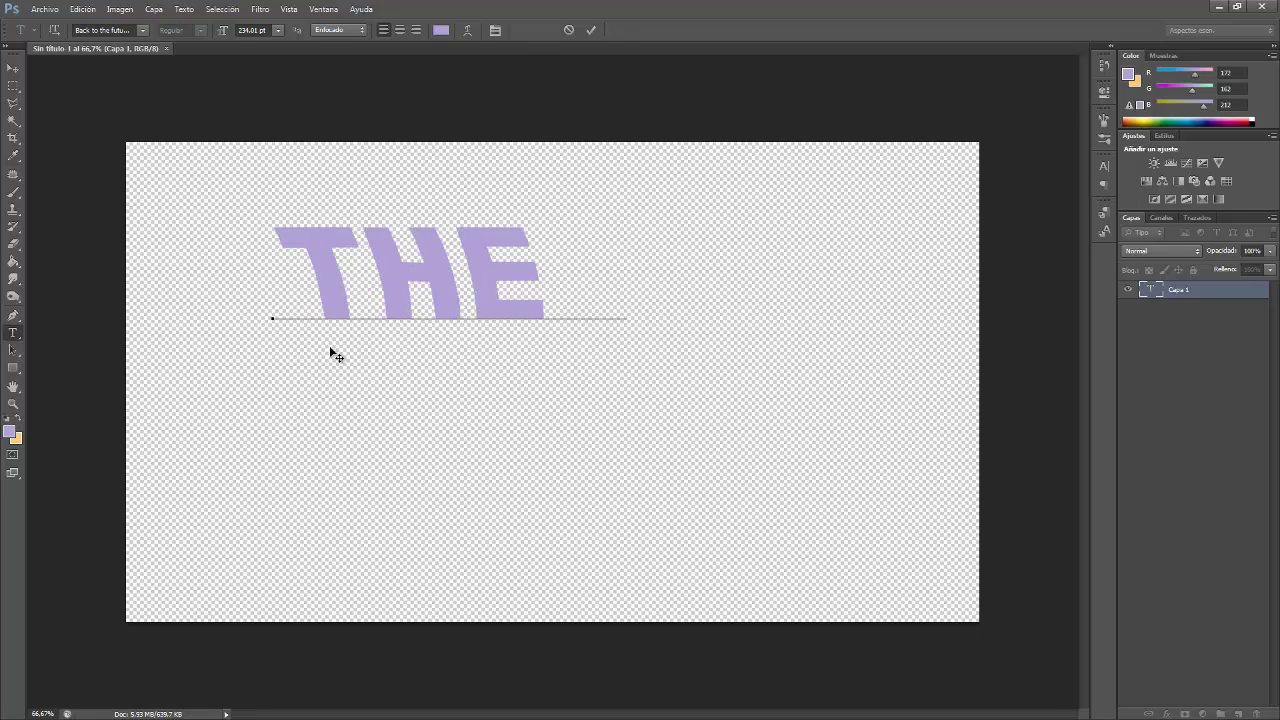
text(Z)
key(BackSpace)
text(z)
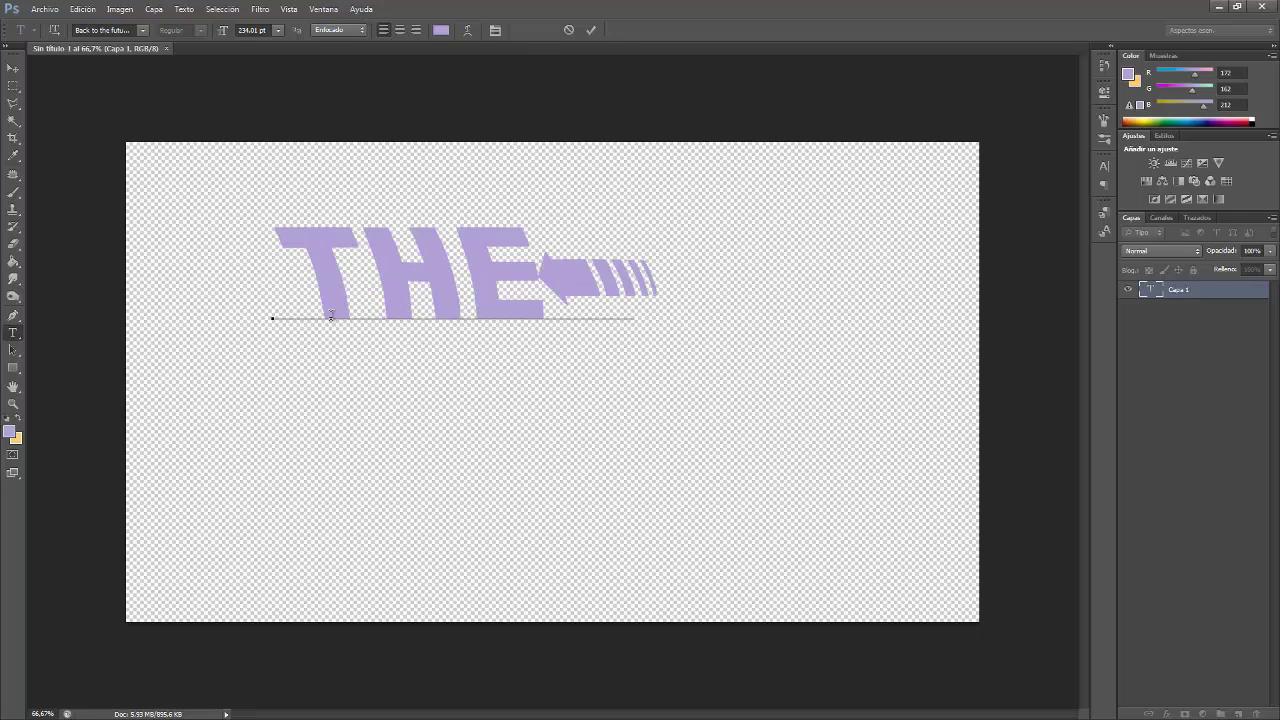
Enlarge THE to 286 pt, commit it and nudge it slightly left
click(276, 255)
key(shift+Right)
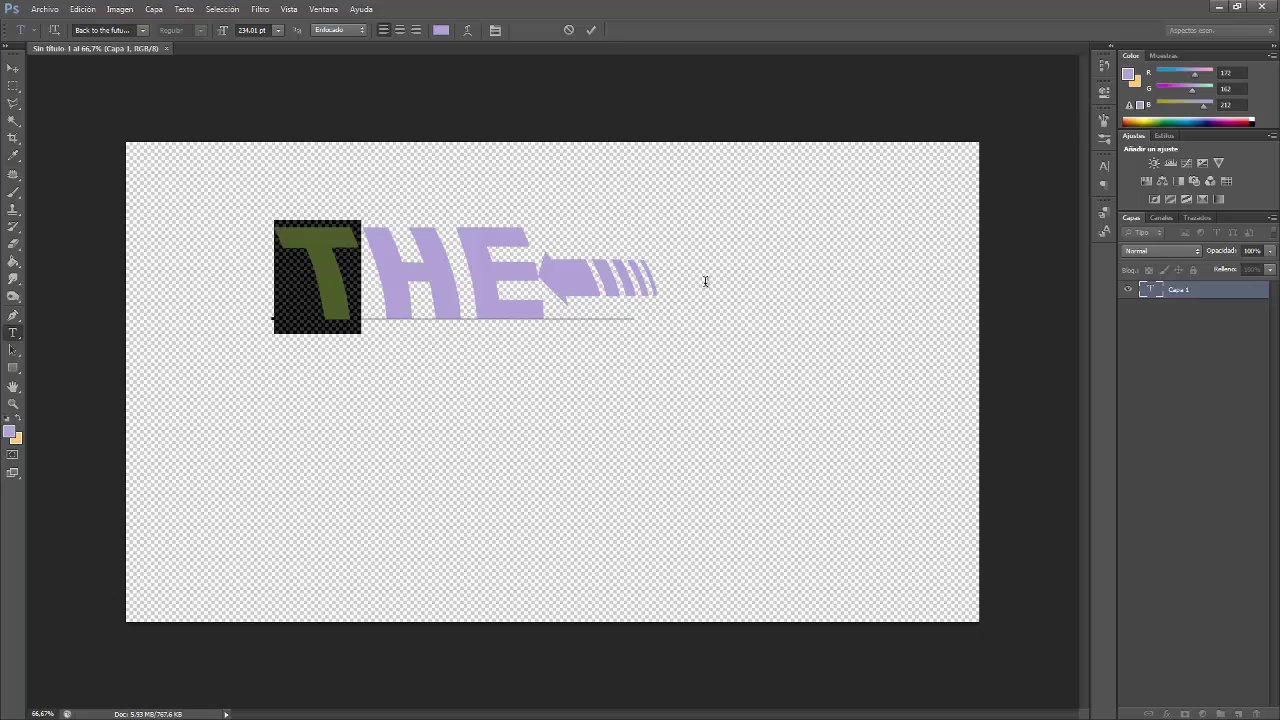
key(ctrl+a)
drag(217, 37, 266, 34)
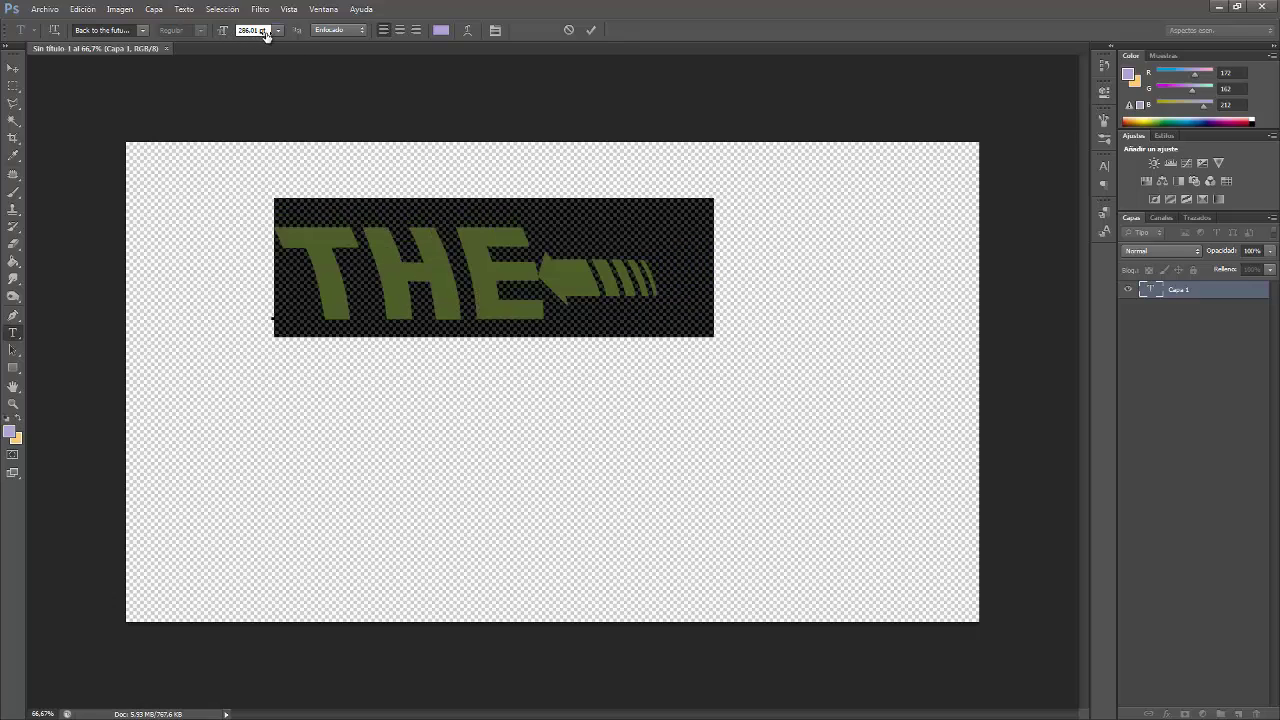
click(13, 67)
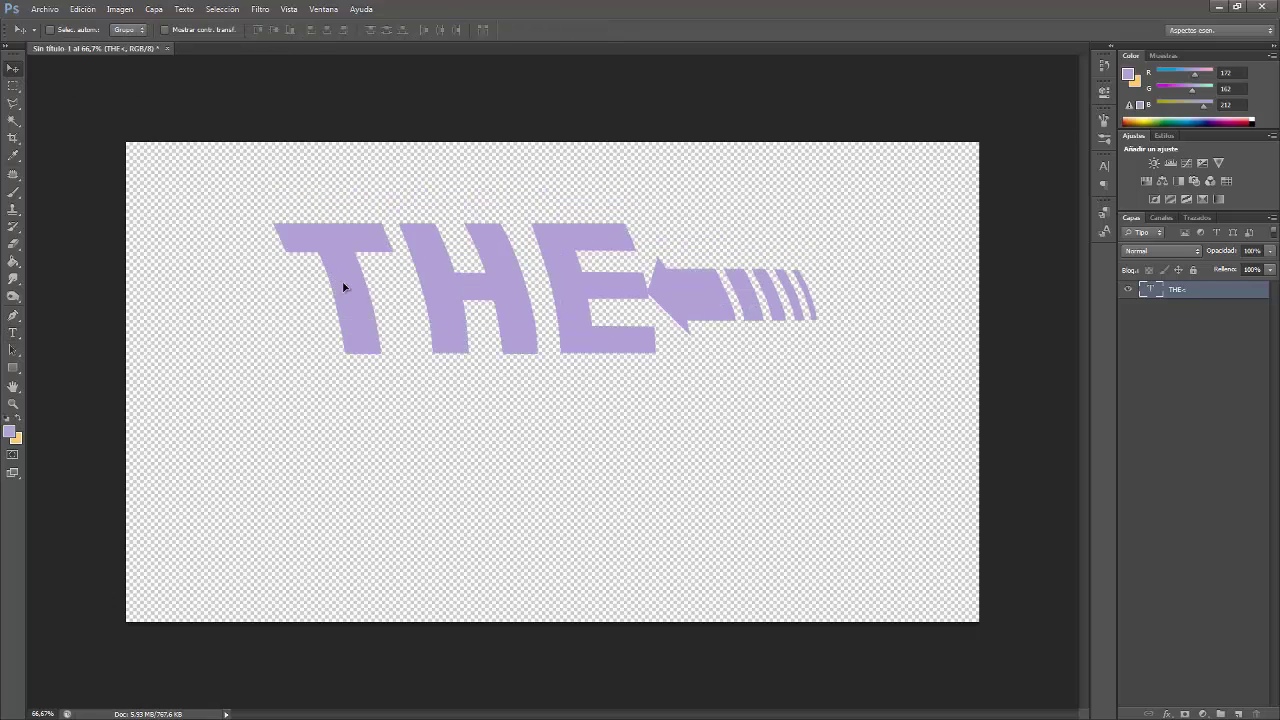
mouse_move(343, 287)
mouse_down()
mouse_move(341, 274)
mouse_move(335, 289)
mouse_up()
click(13, 332)
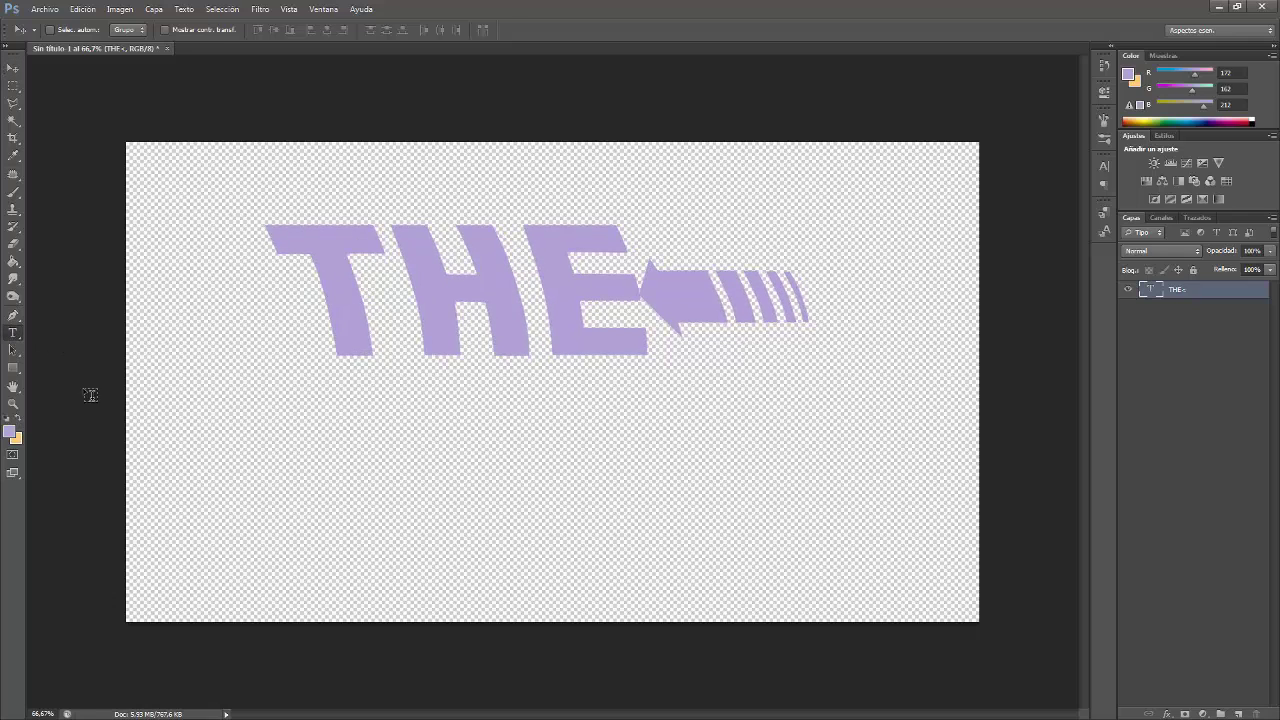
Type FRIKANIH below THE and shrink it to fit the canvas
click(208, 500)
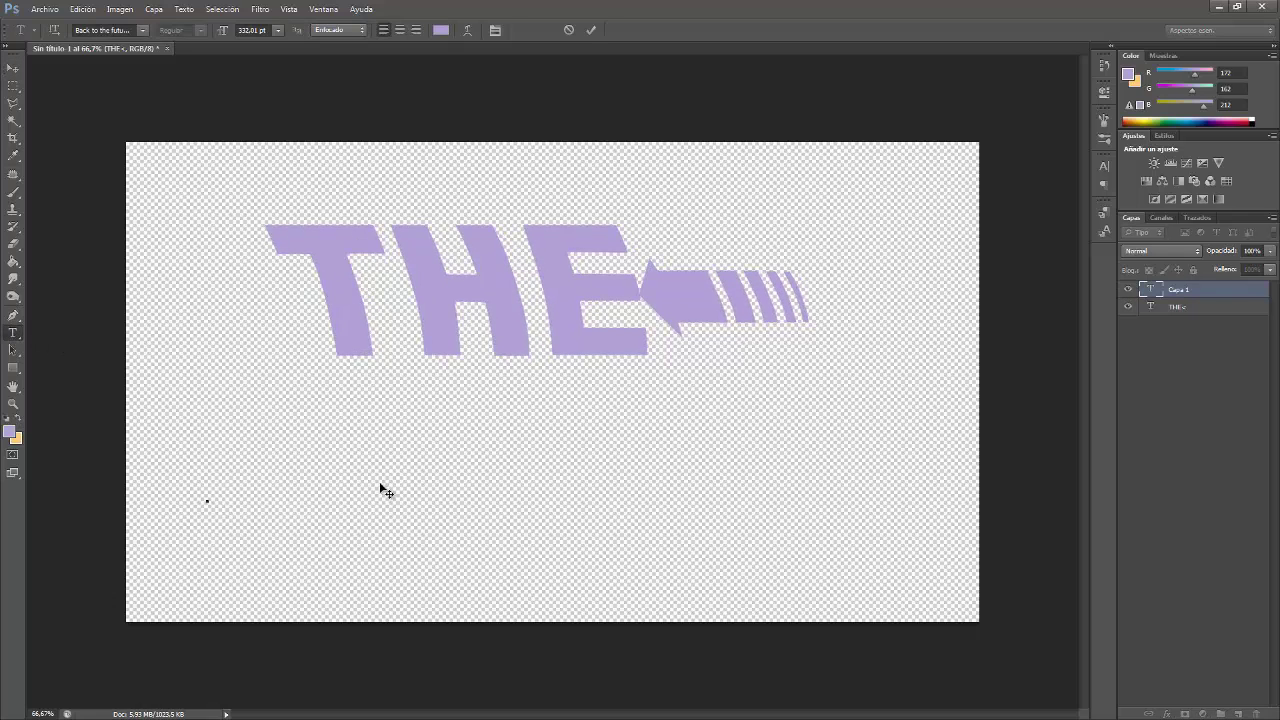
text(FRIKANI)
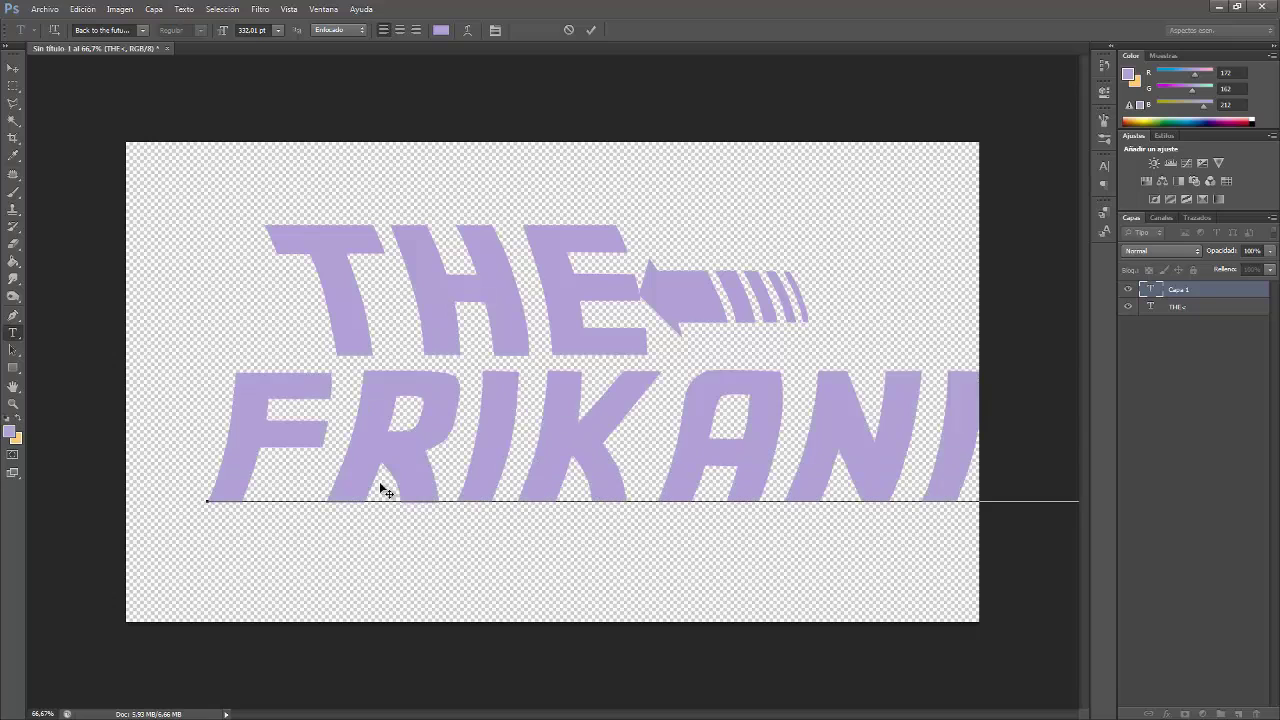
key(ctrl+a)
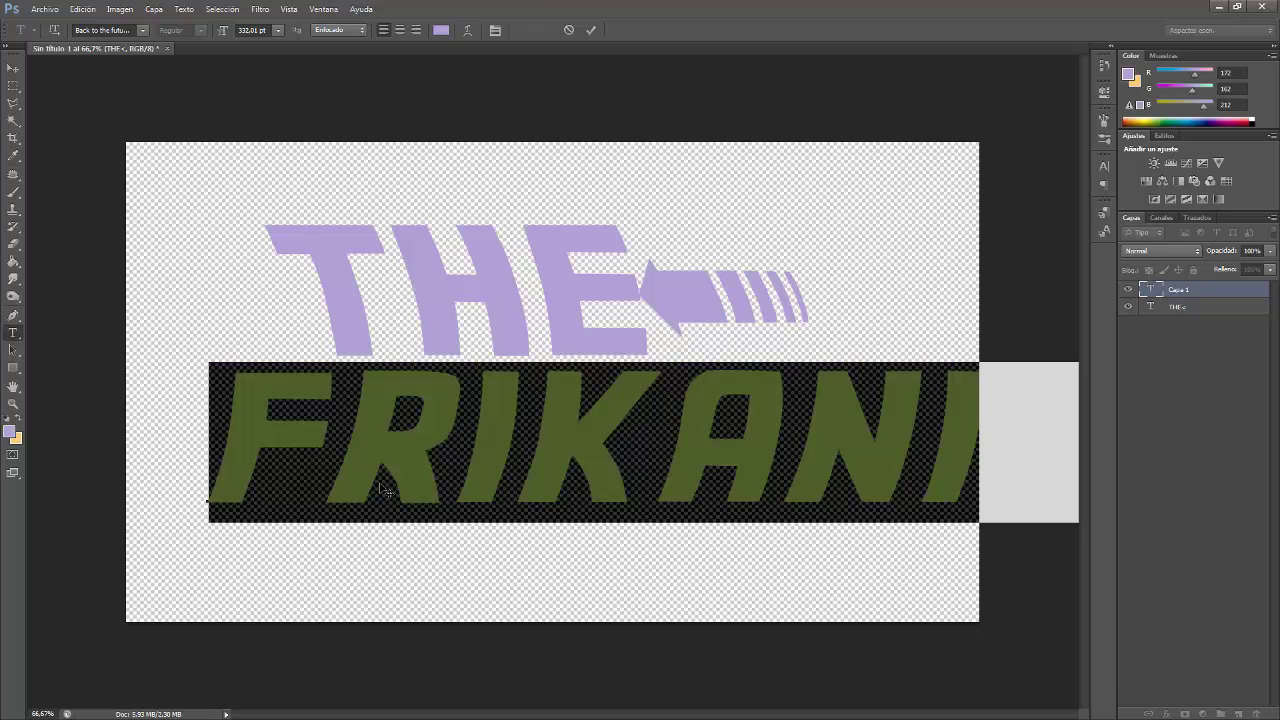
click(222, 30)
drag(187, 33, 156, 44)
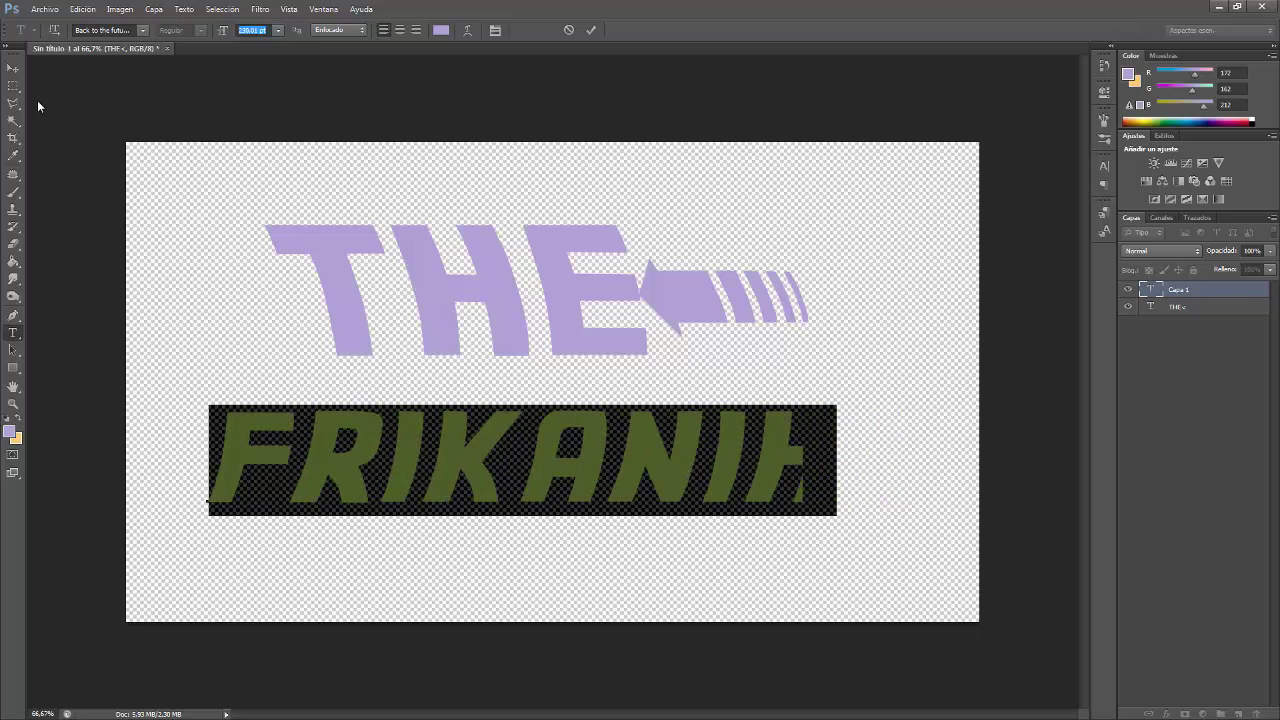
click(13, 68)
Move FRIKANIH right and THE down so the two words stack
drag(268, 448, 300, 448)
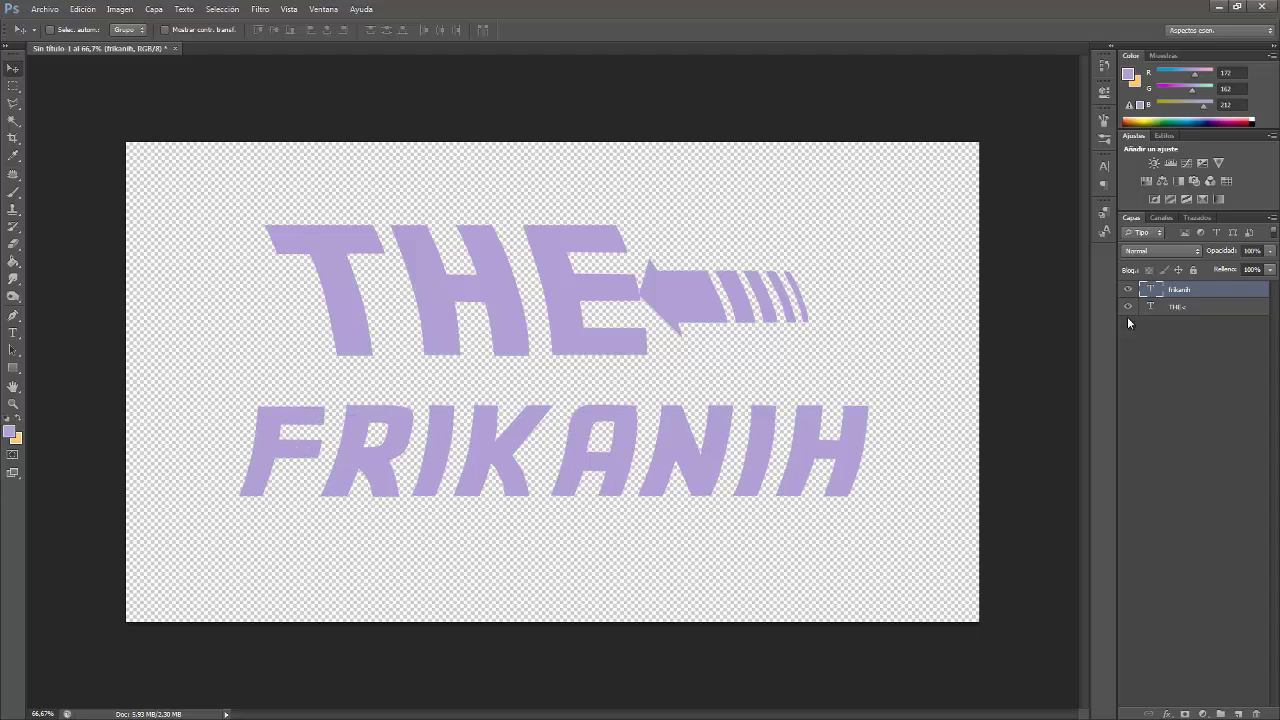
click(1190, 307)
drag(345, 297, 327, 330)
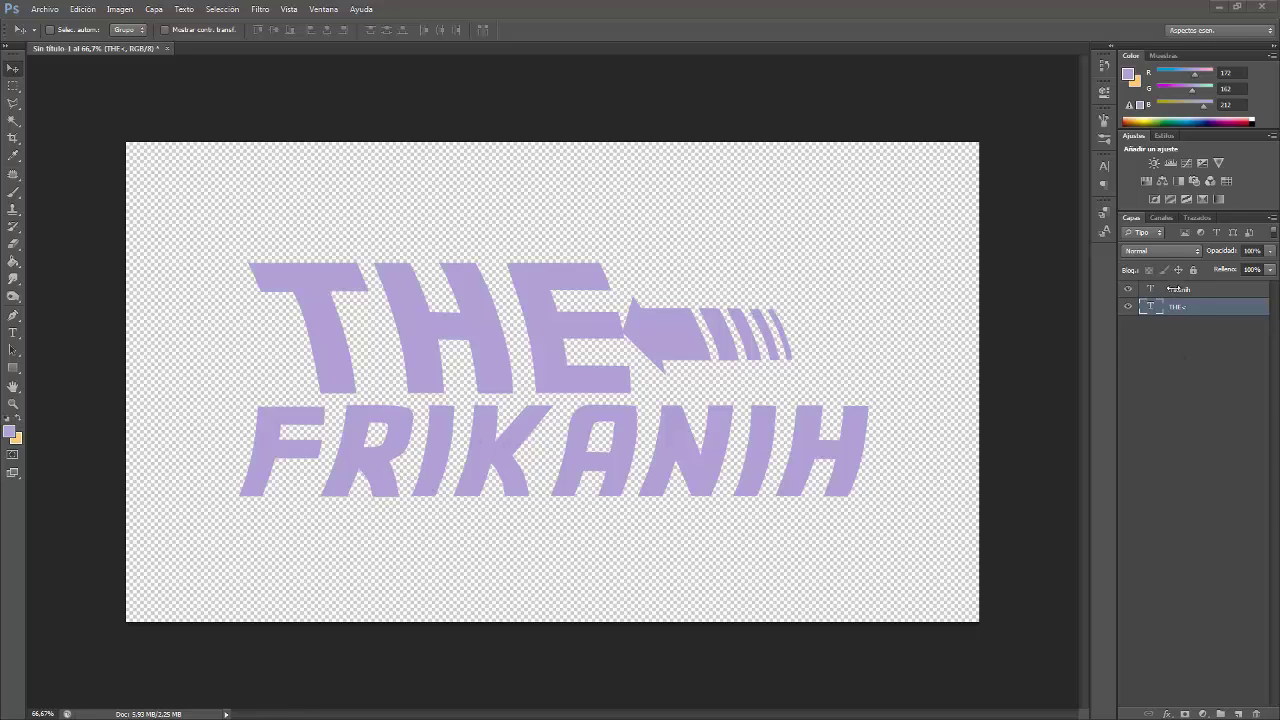
Convert both text layers into one smart object
shift+click(1176, 290)
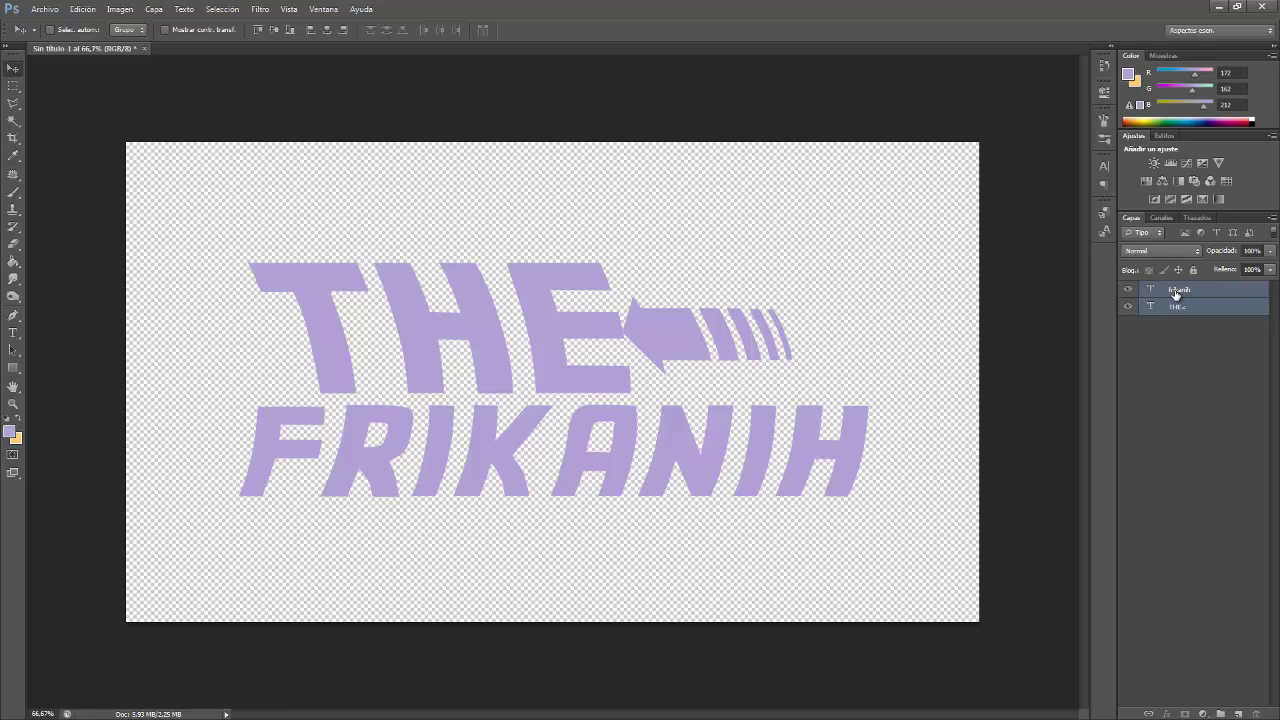
right_click(1176, 293)
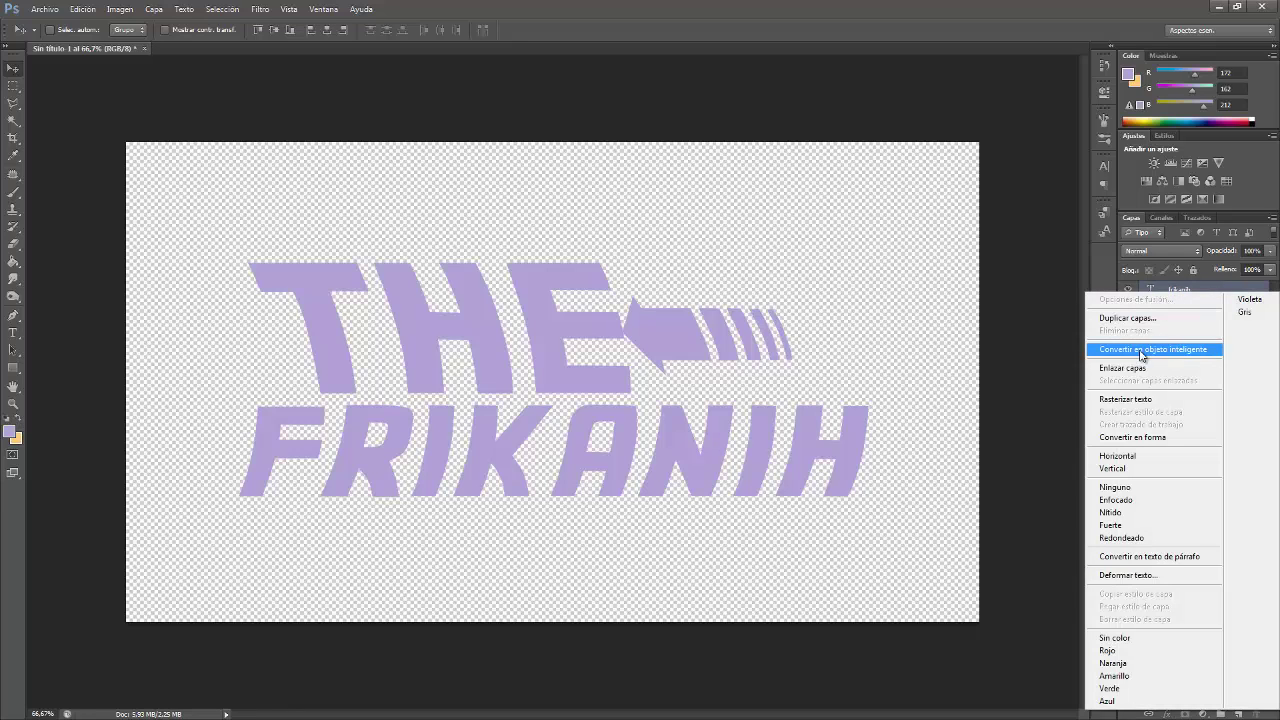
click(1182, 292)
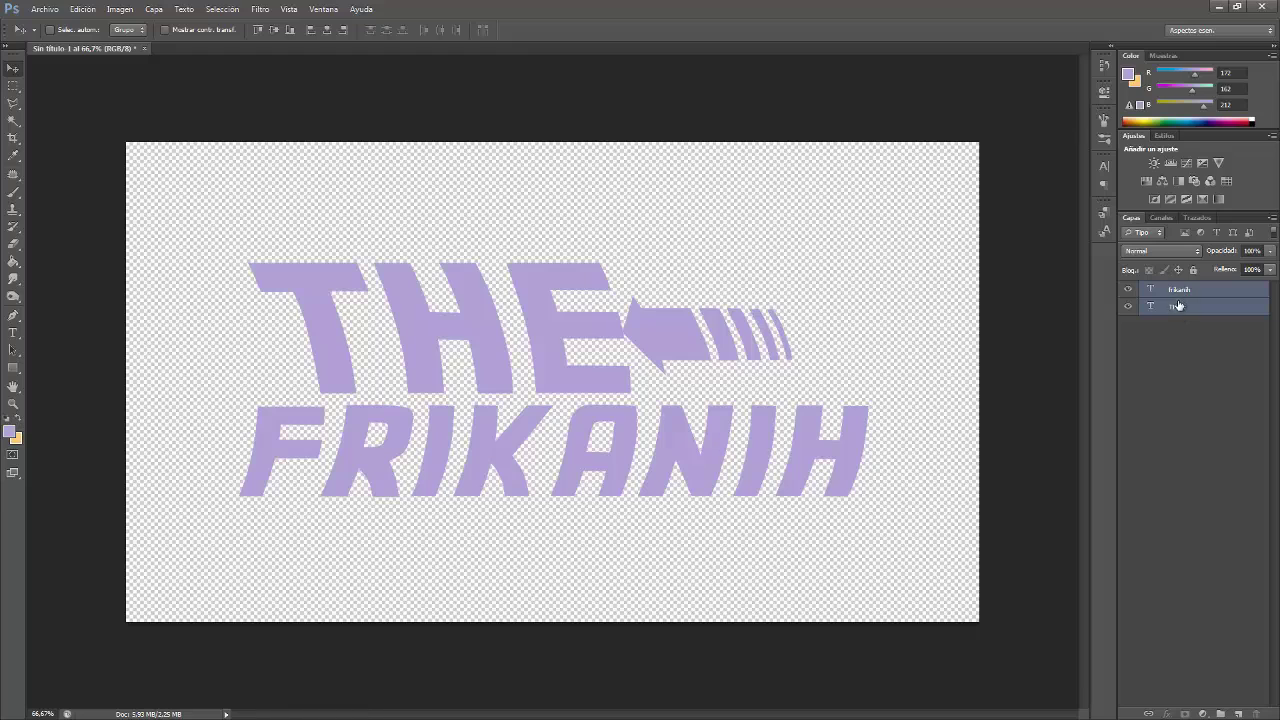
right_click(1182, 291)
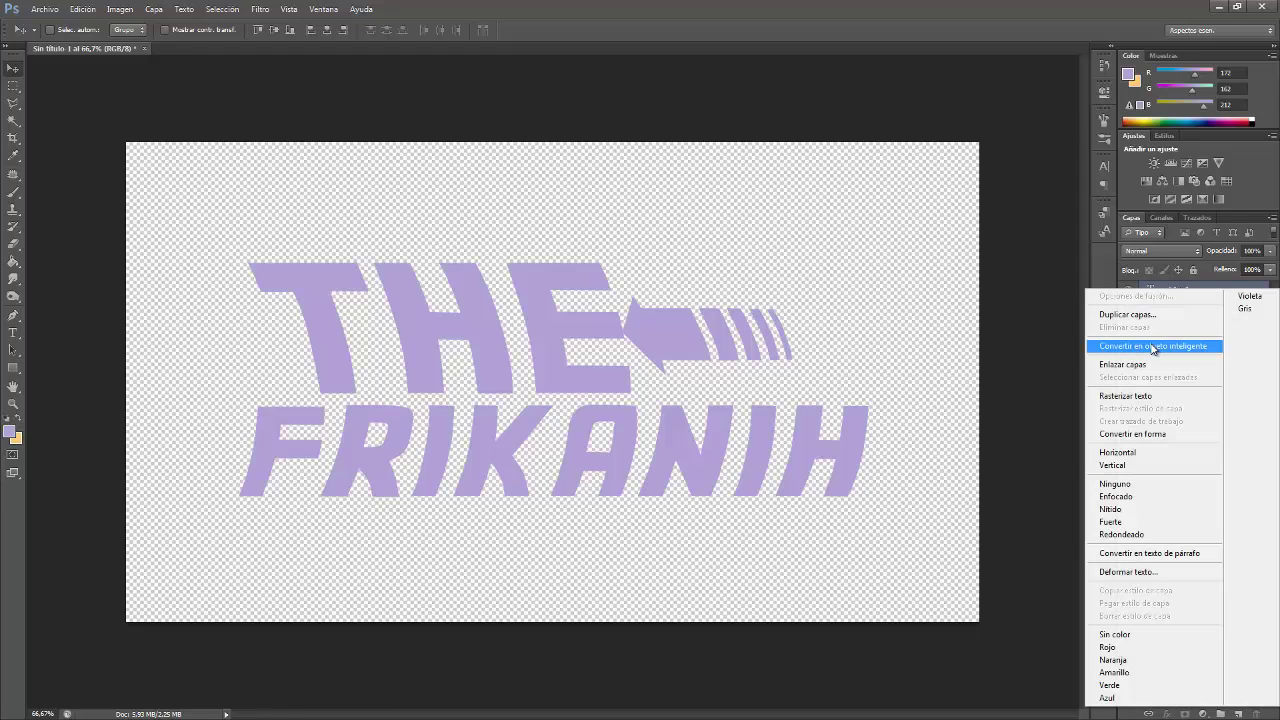
click(1152, 346)
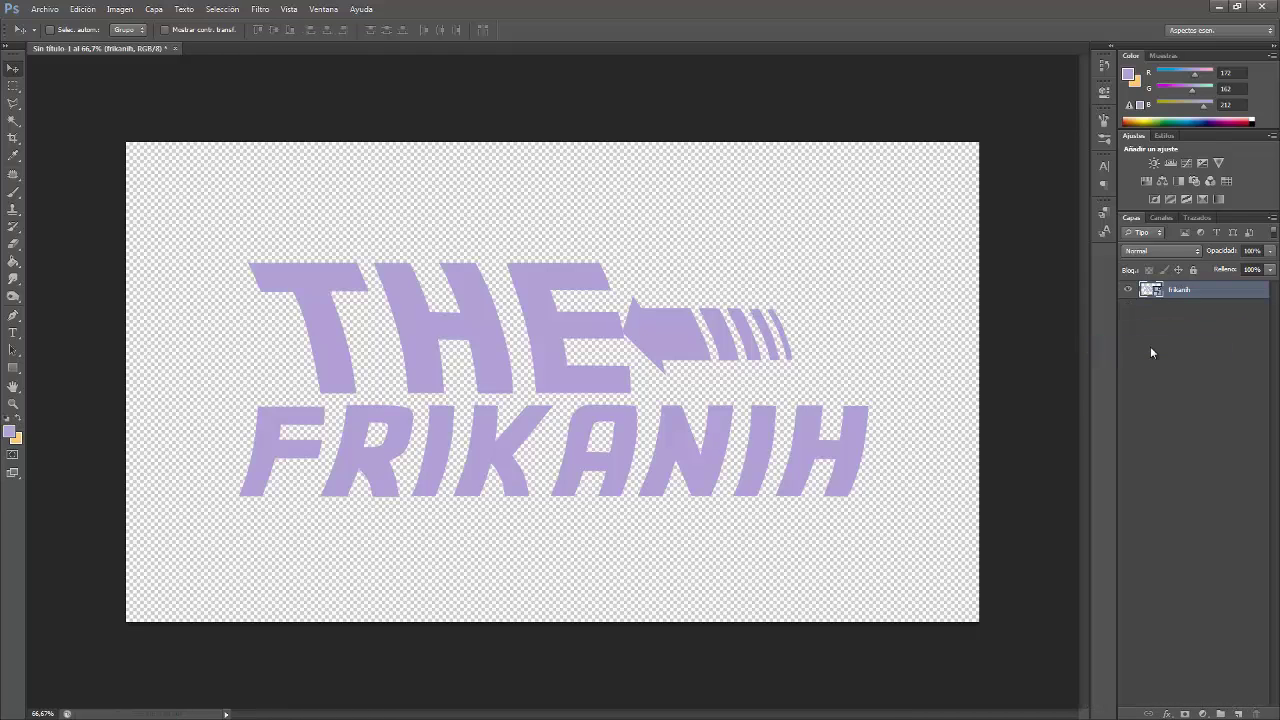
Apply a perspective transform raising the logo's top-left corner
click(89, 12)
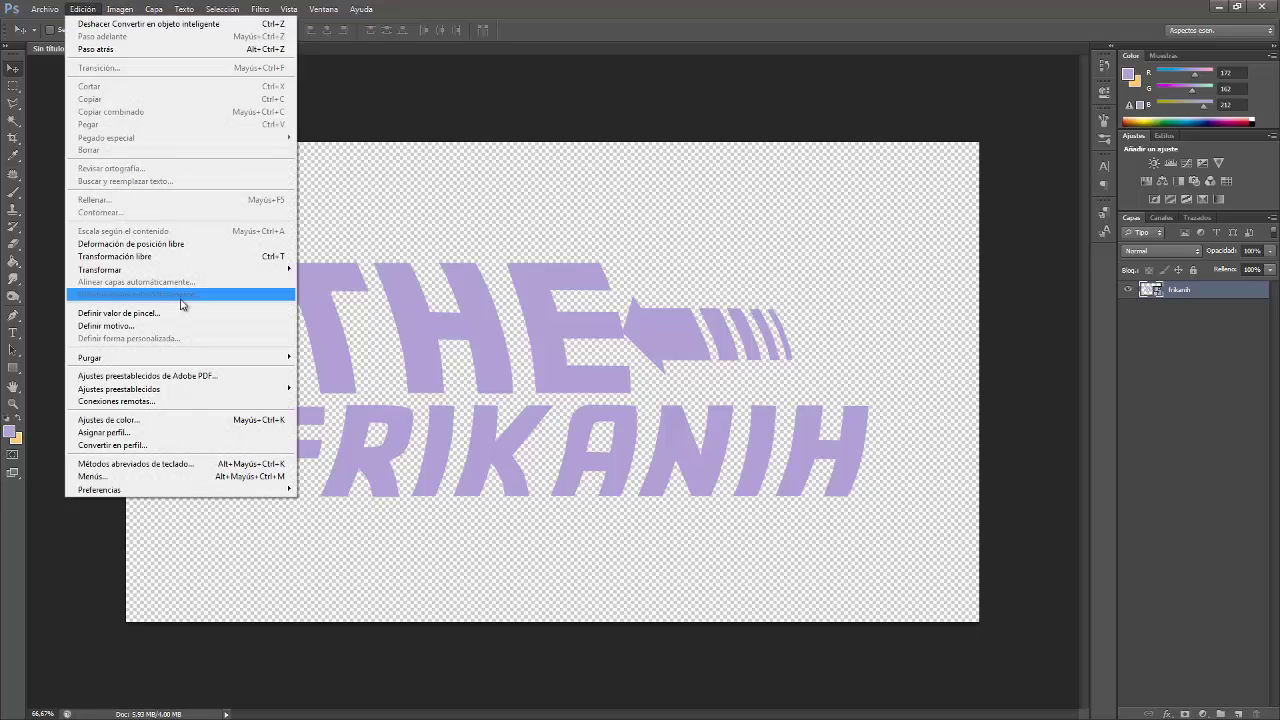
mouse_move(254, 272)
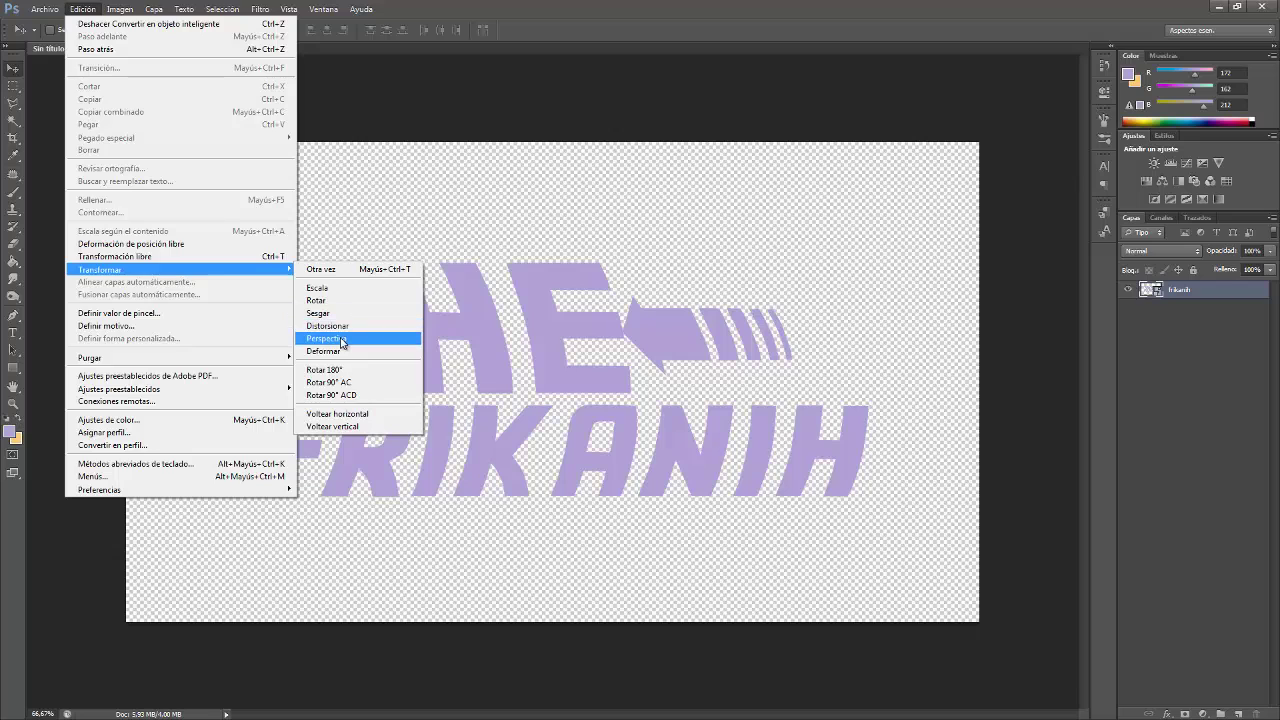
click(326, 338)
drag(240, 265, 214, 227)
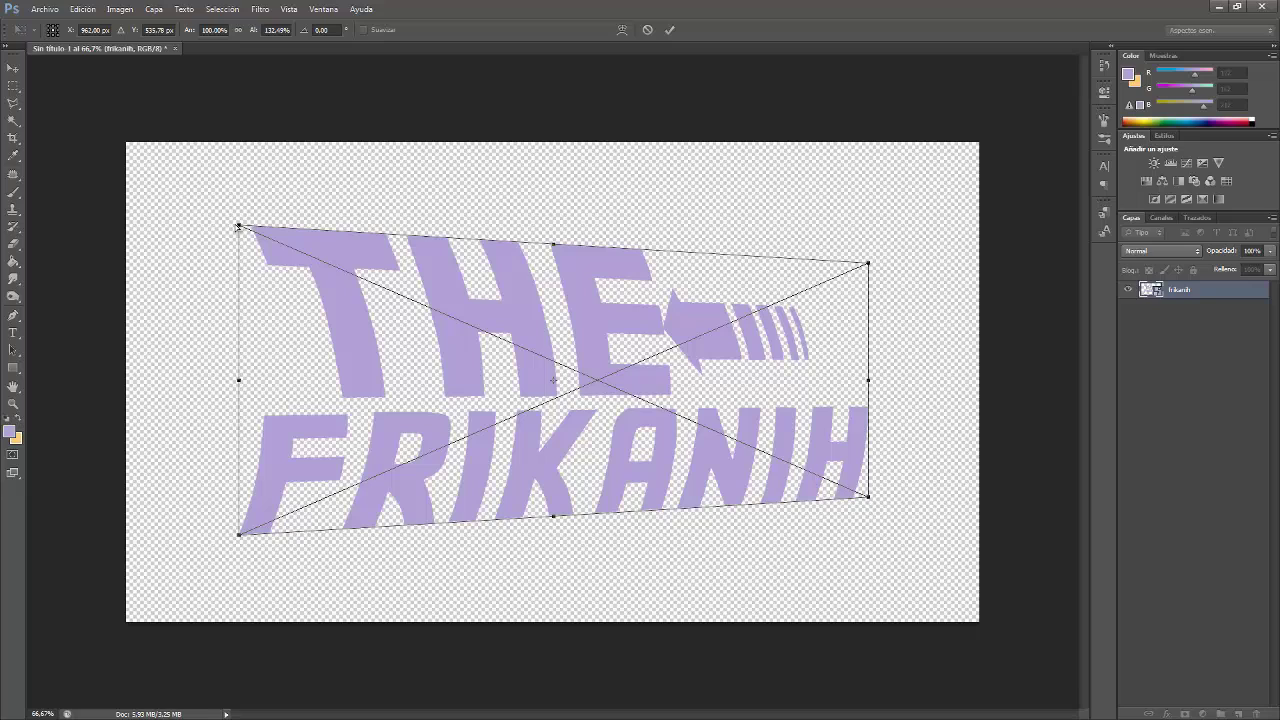
key(Return)
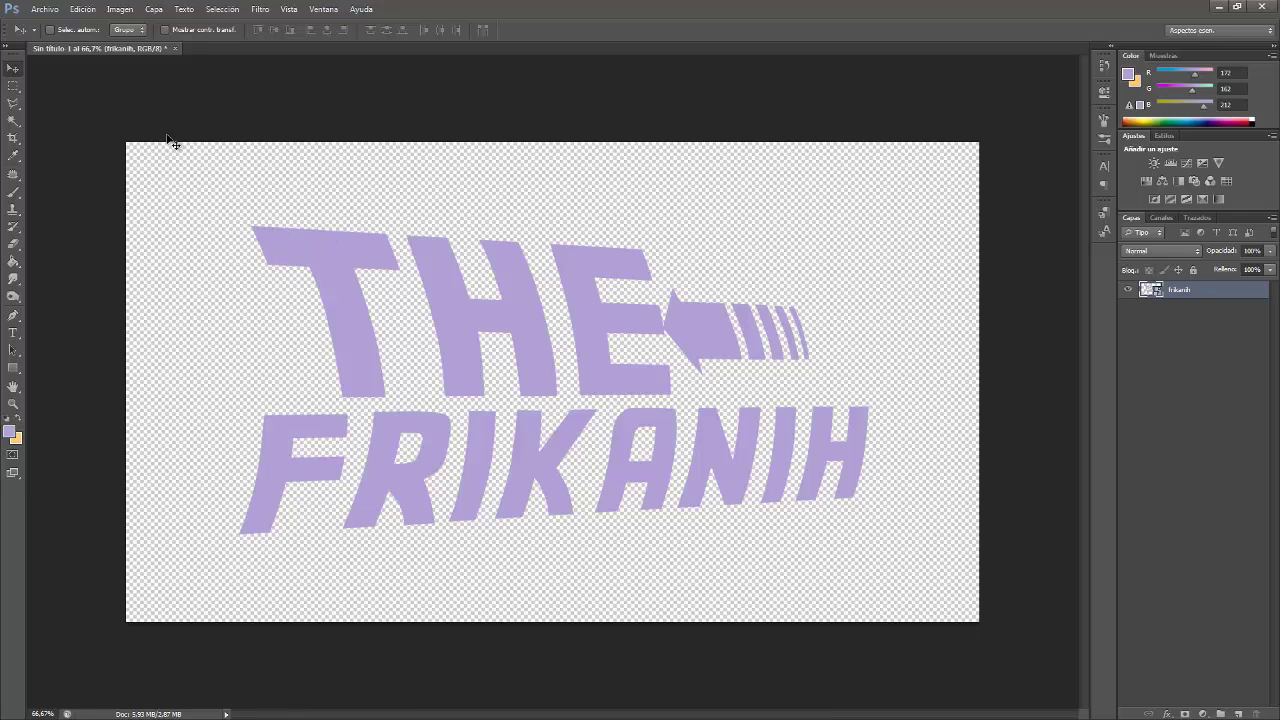
click(154, 10)
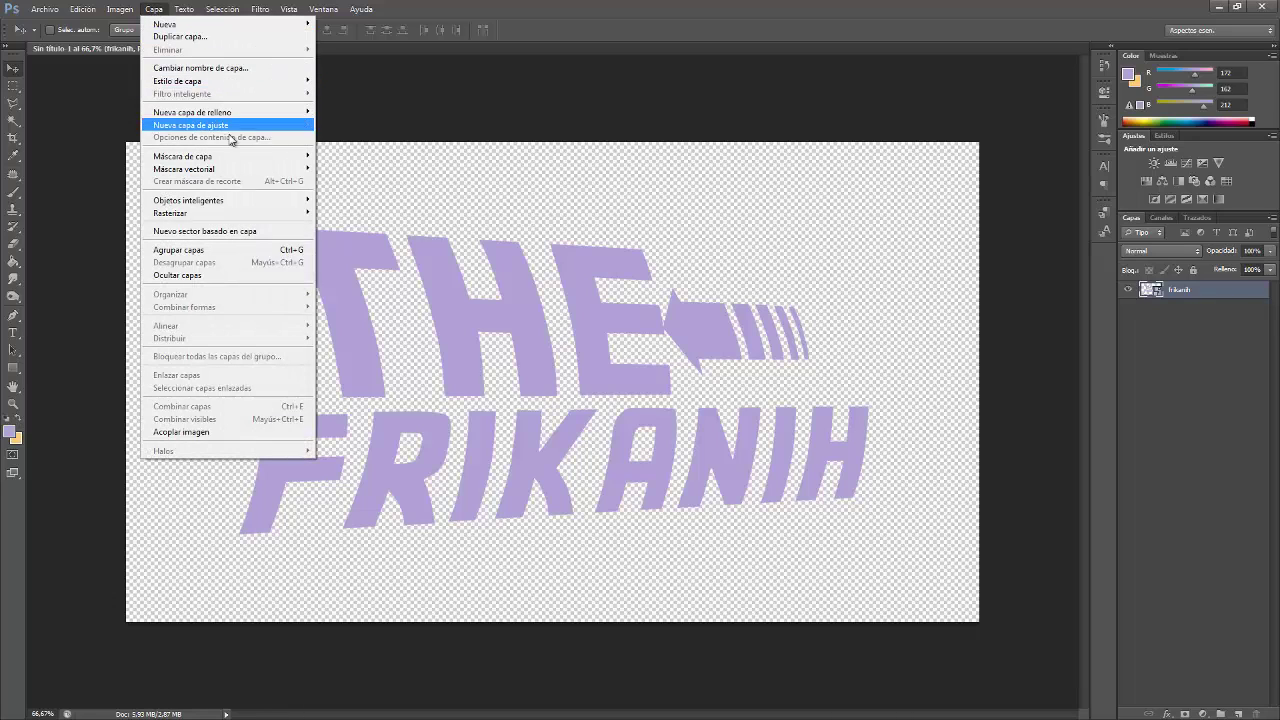
mouse_move(280, 82)
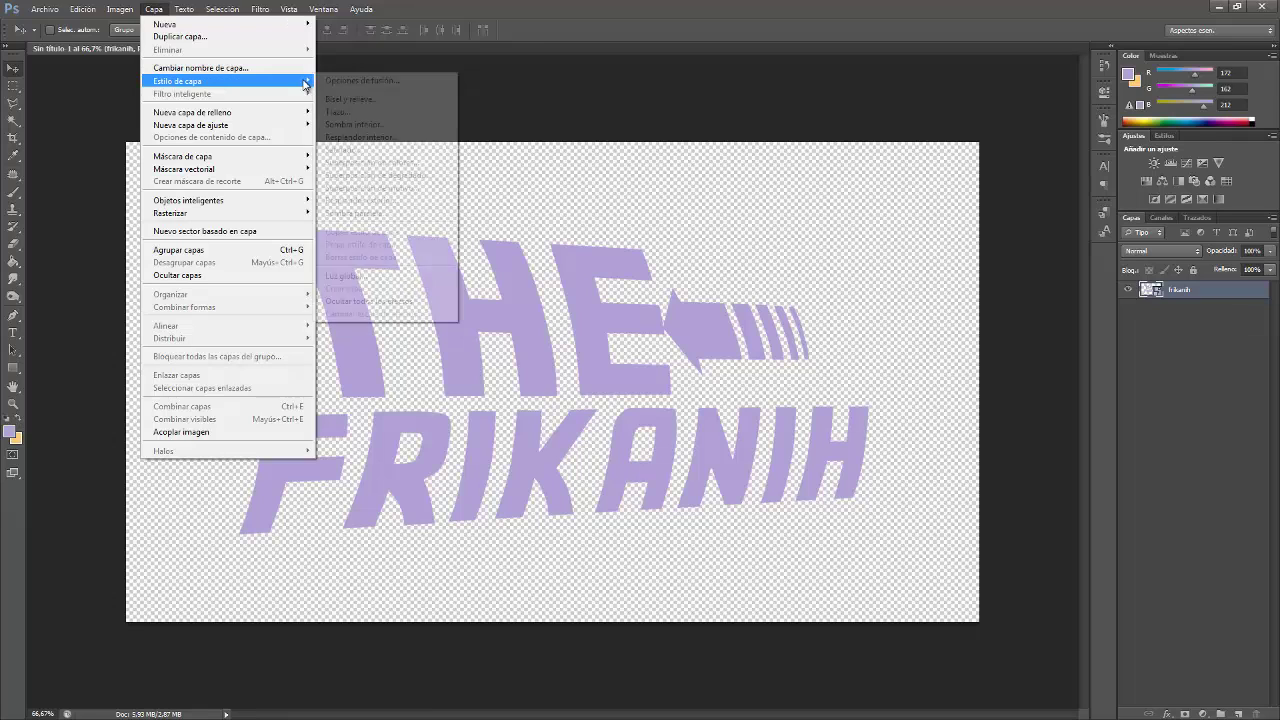
click(350, 112)
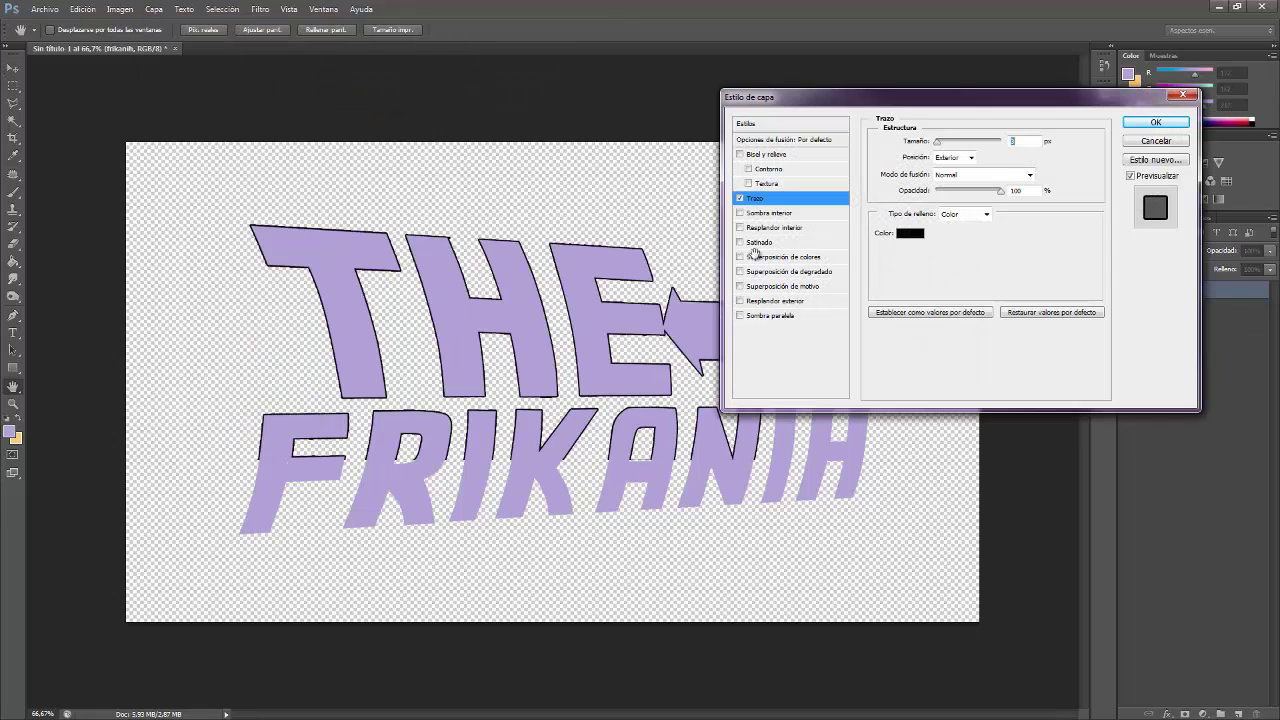
drag(940, 143, 946, 146)
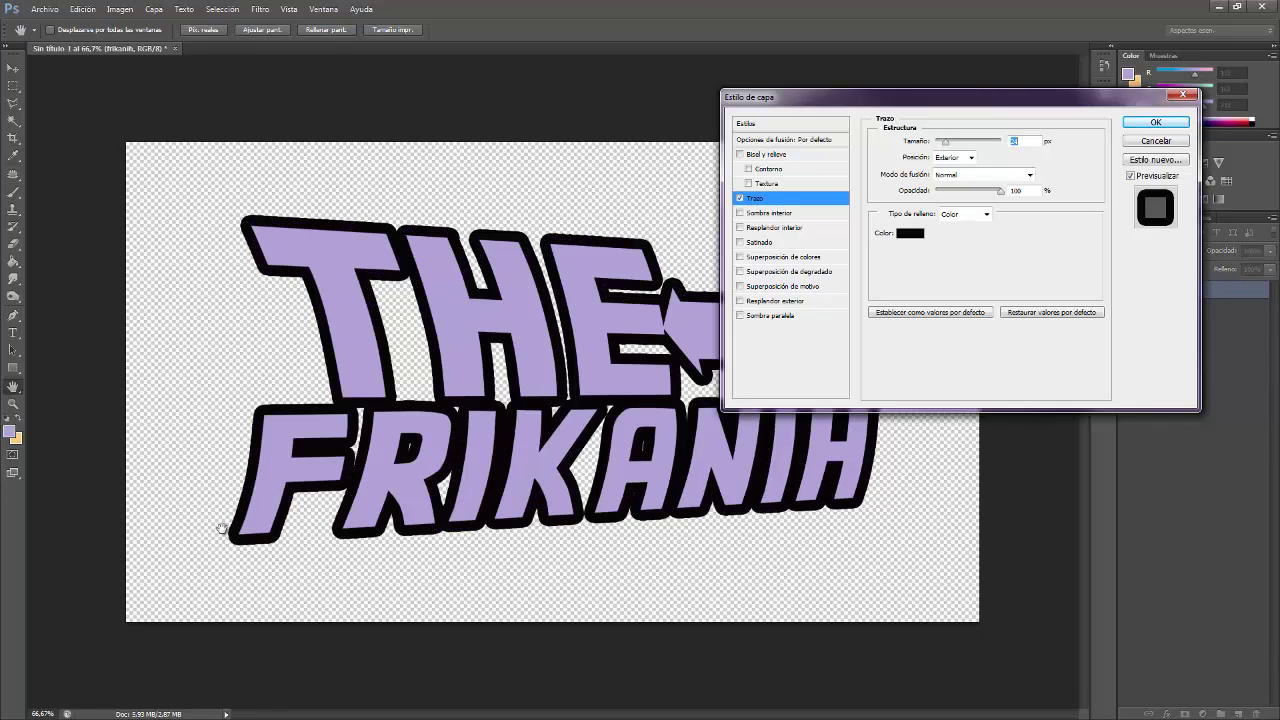
click(1161, 147)
key(v)
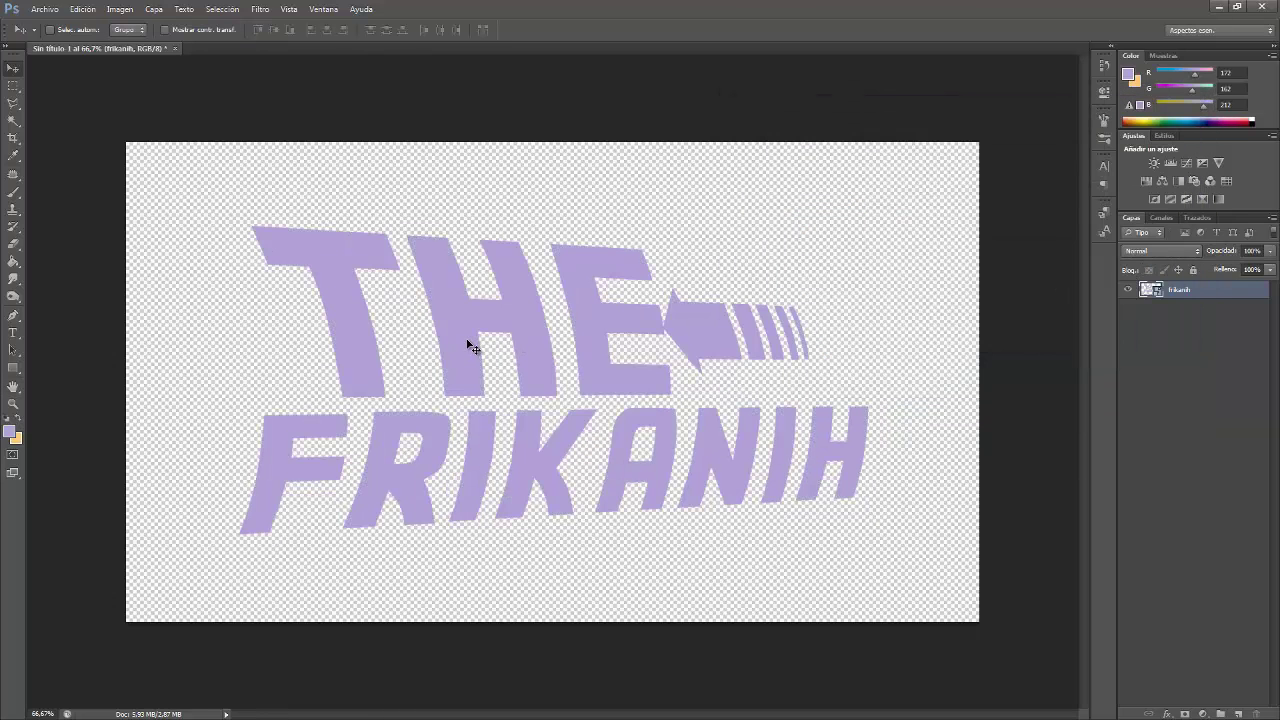
Magic Wand select THE, the arrow stripes and all FRIKANIH letters
click(15, 124)
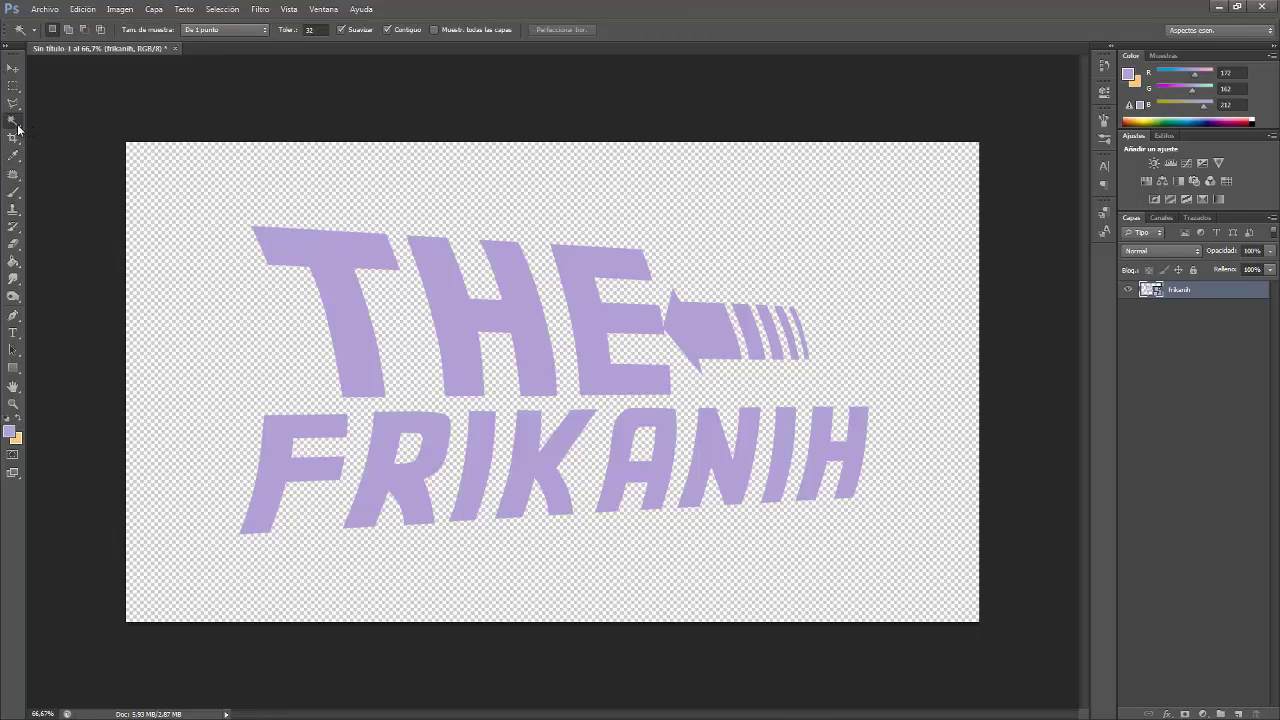
right_click(18, 128)
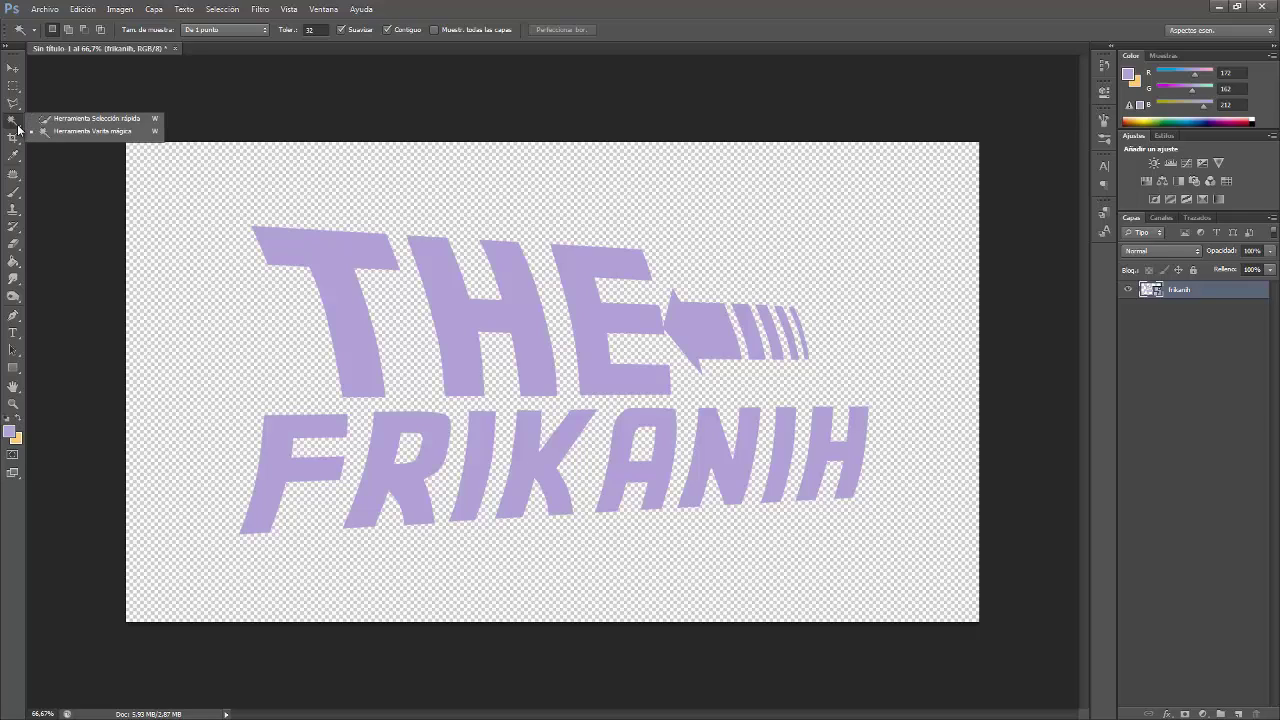
click(72, 133)
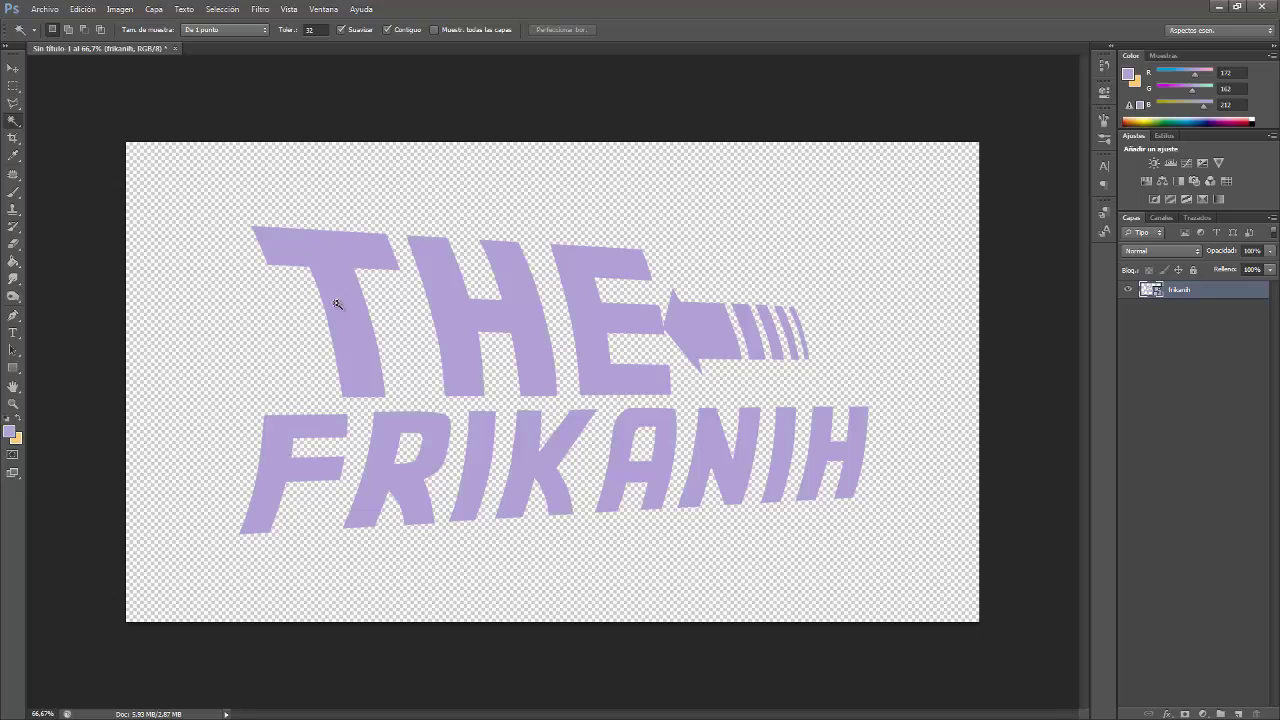
click(340, 265)
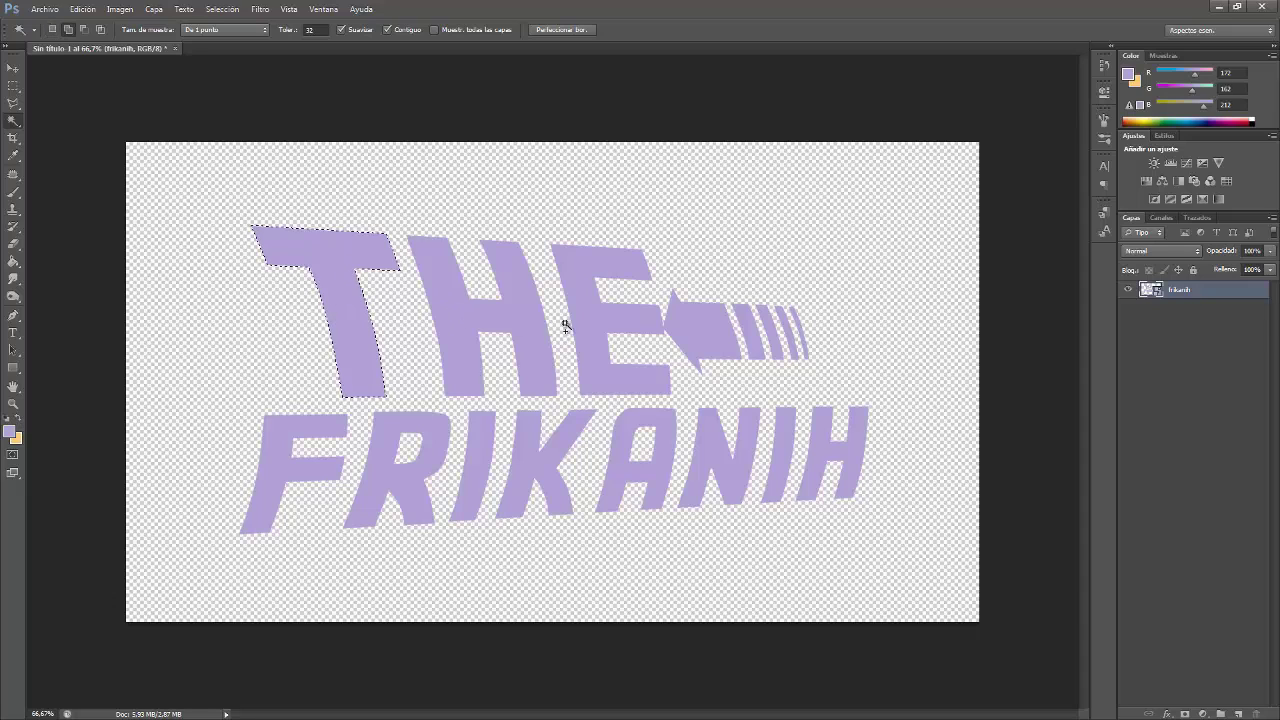
shift+click(766, 334)
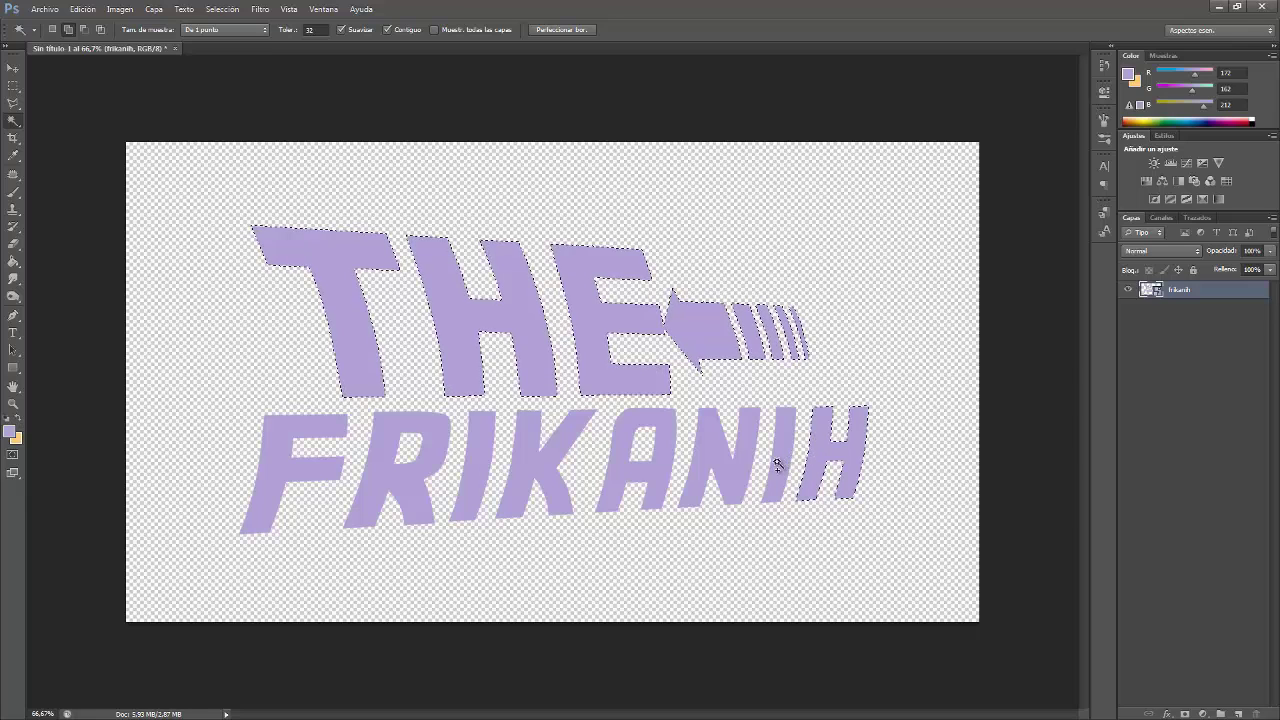
shift+click(645, 466)
shift+click(537, 457)
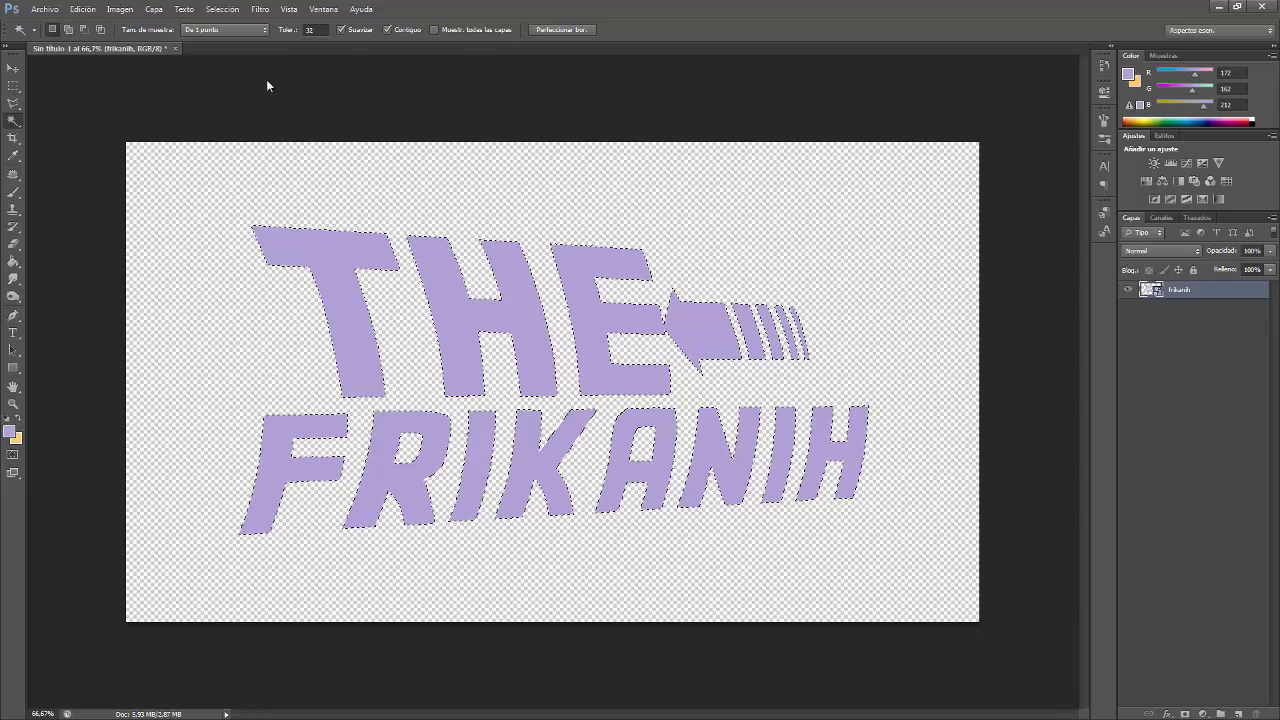
Expand the letter selection by 10 pixels
click(222, 9)
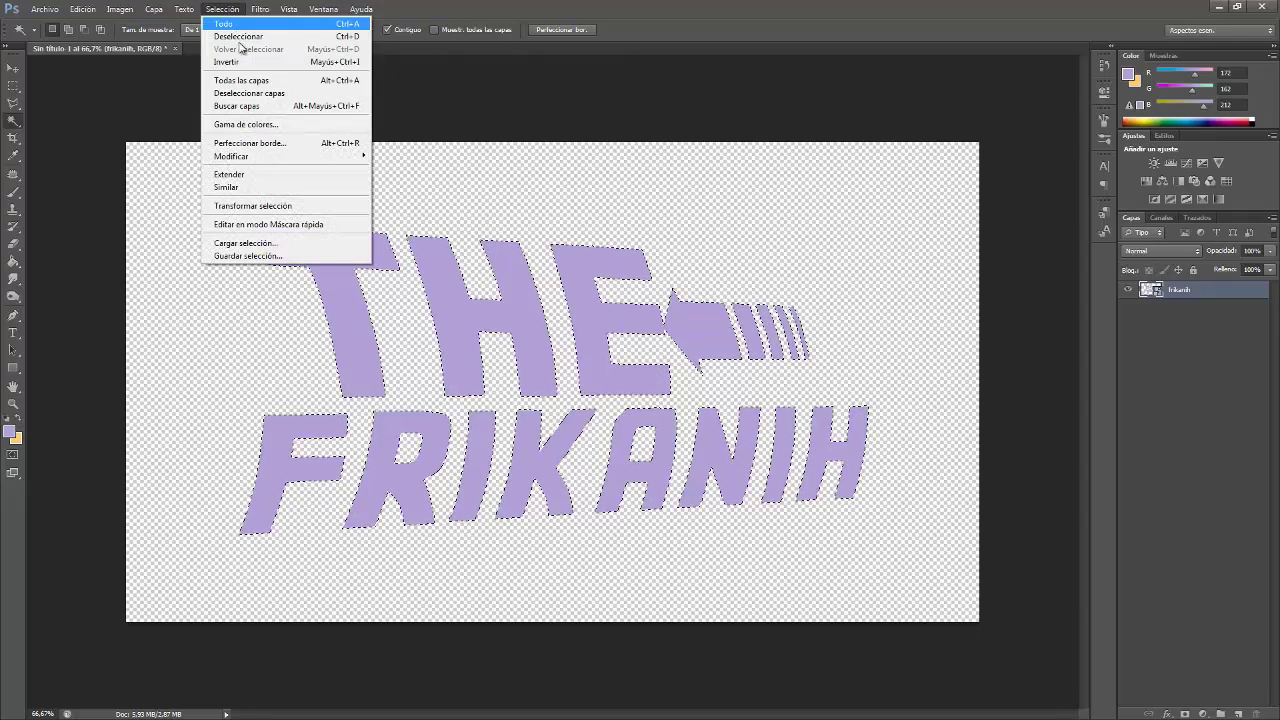
mouse_move(270, 167)
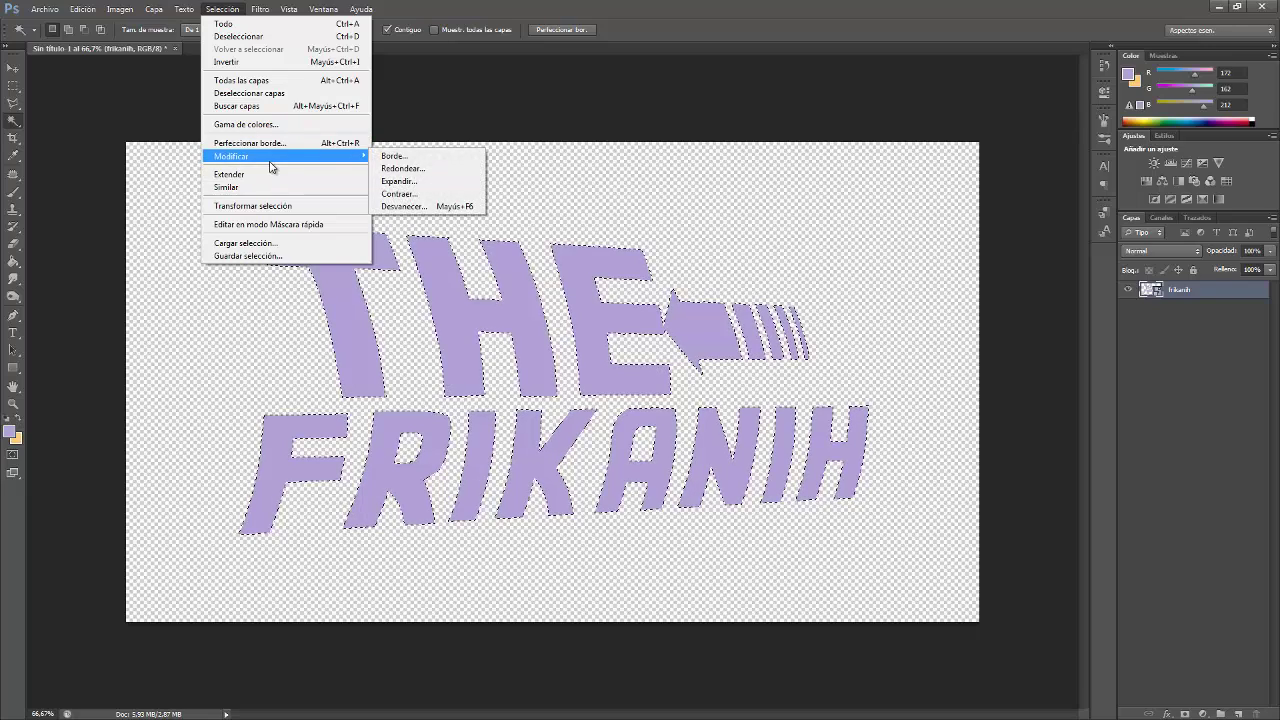
click(397, 181)
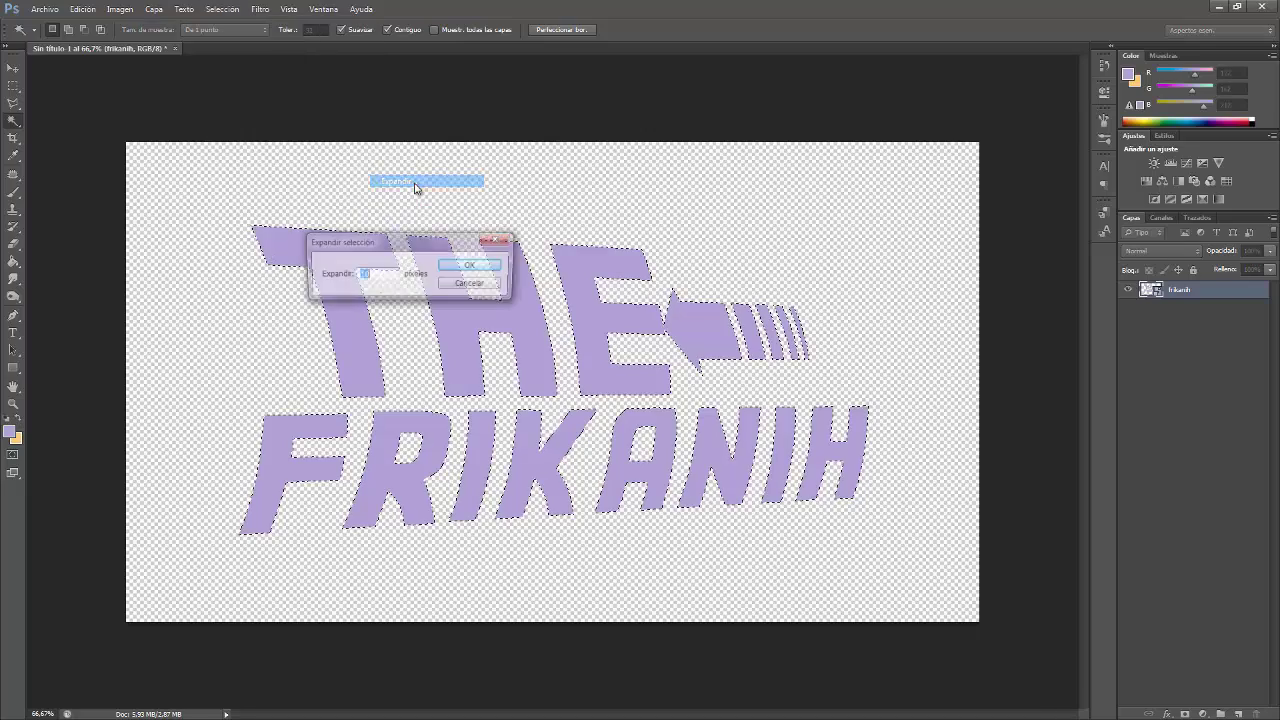
click(471, 267)
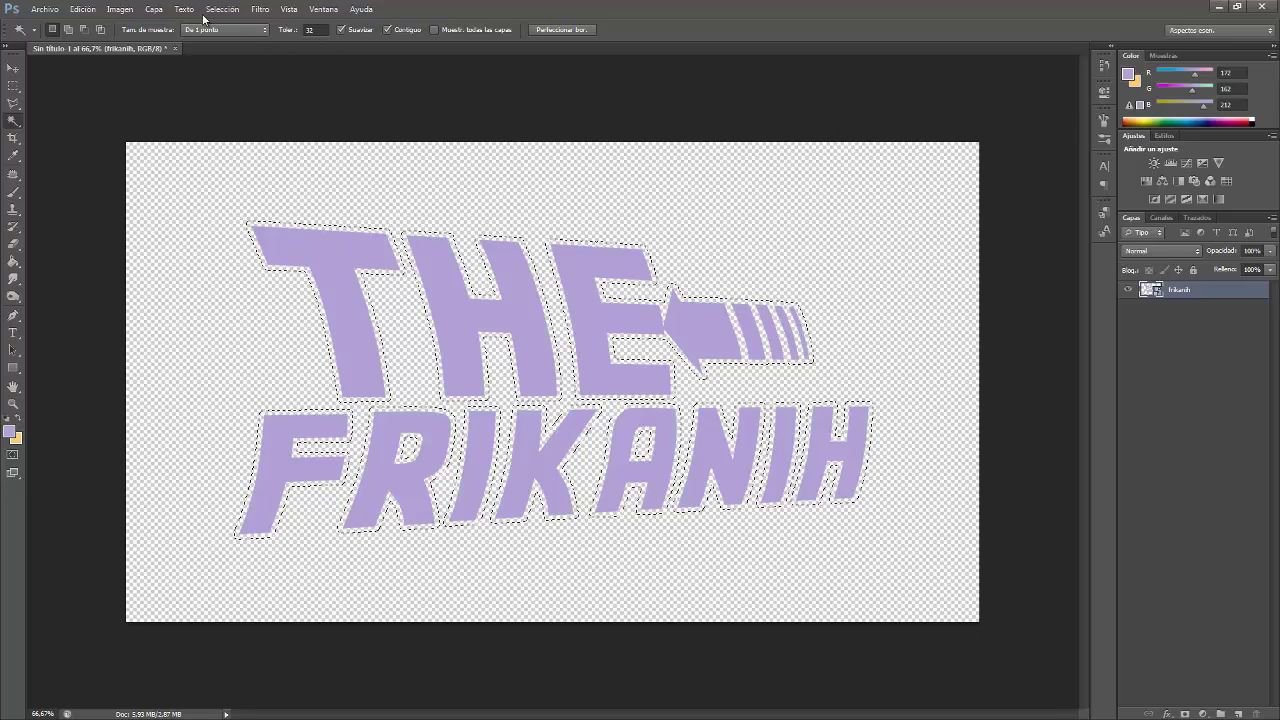
Add a new empty layer, Capa 1
click(153, 10)
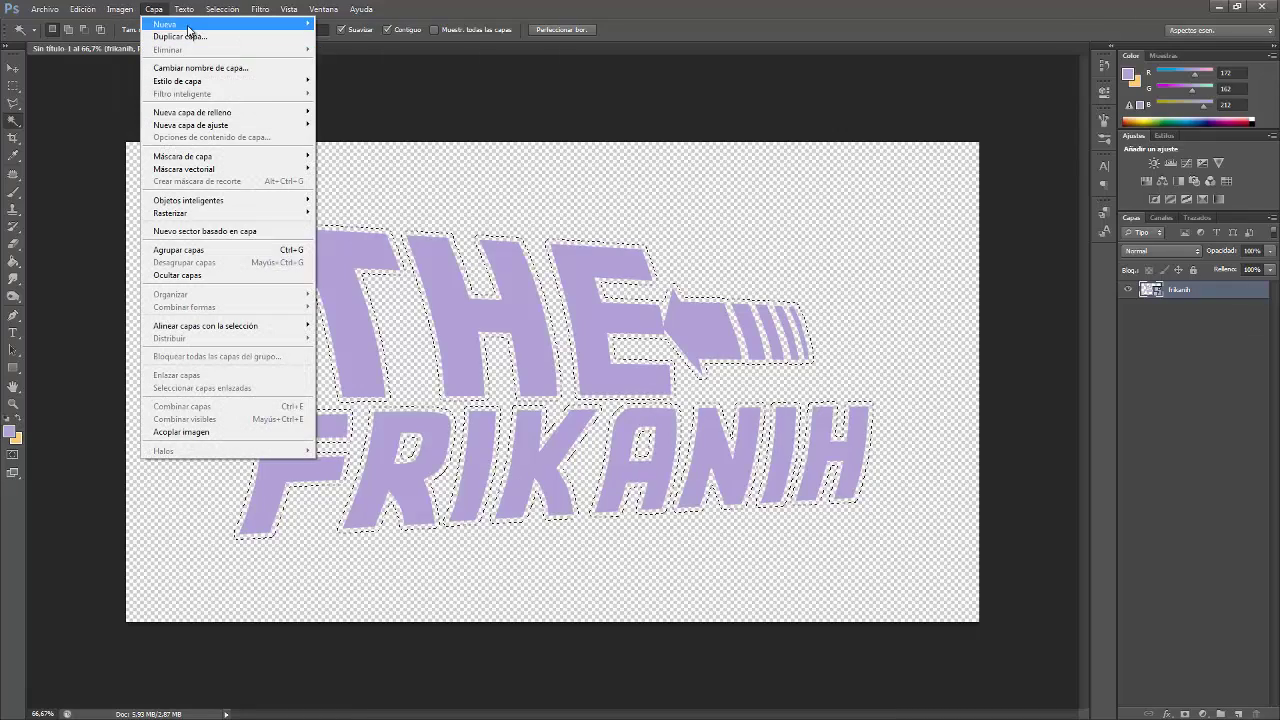
mouse_move(188, 26)
click(358, 25)
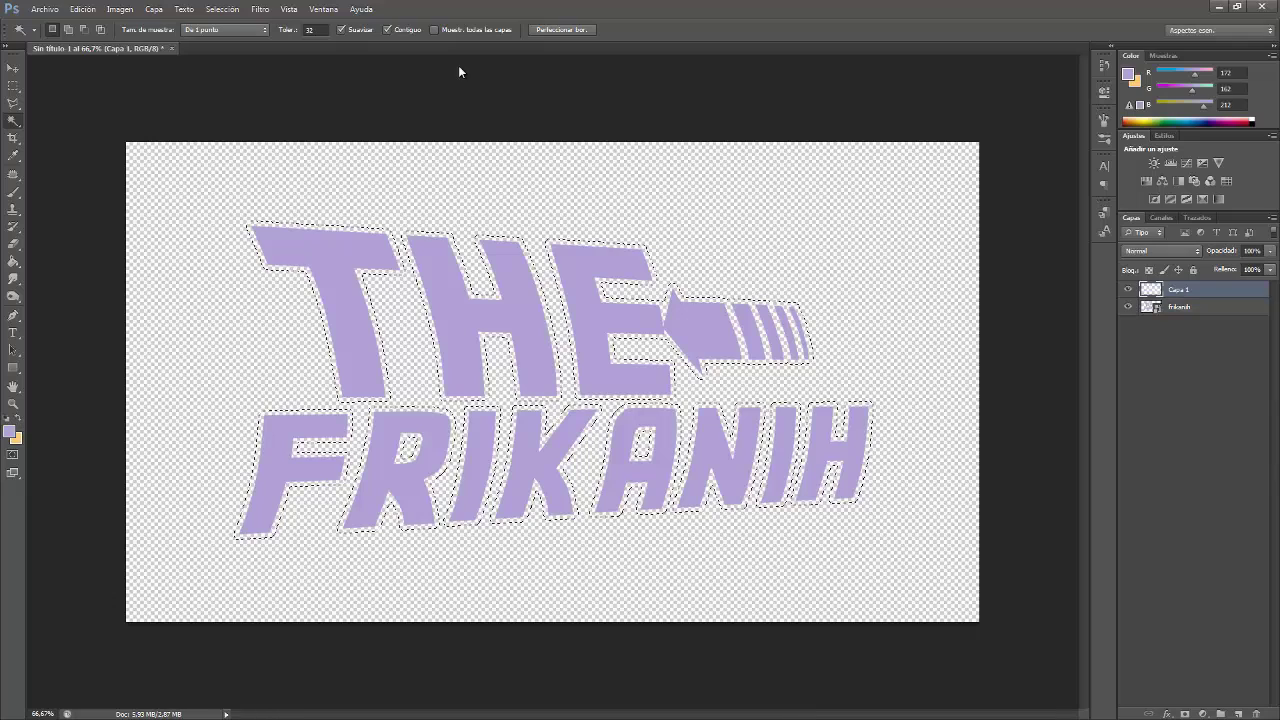
Put Capa 1 beneath frikanih, bucket-fill the selection with #8489cc purple, then deselect
drag(1191, 306, 1185, 347)
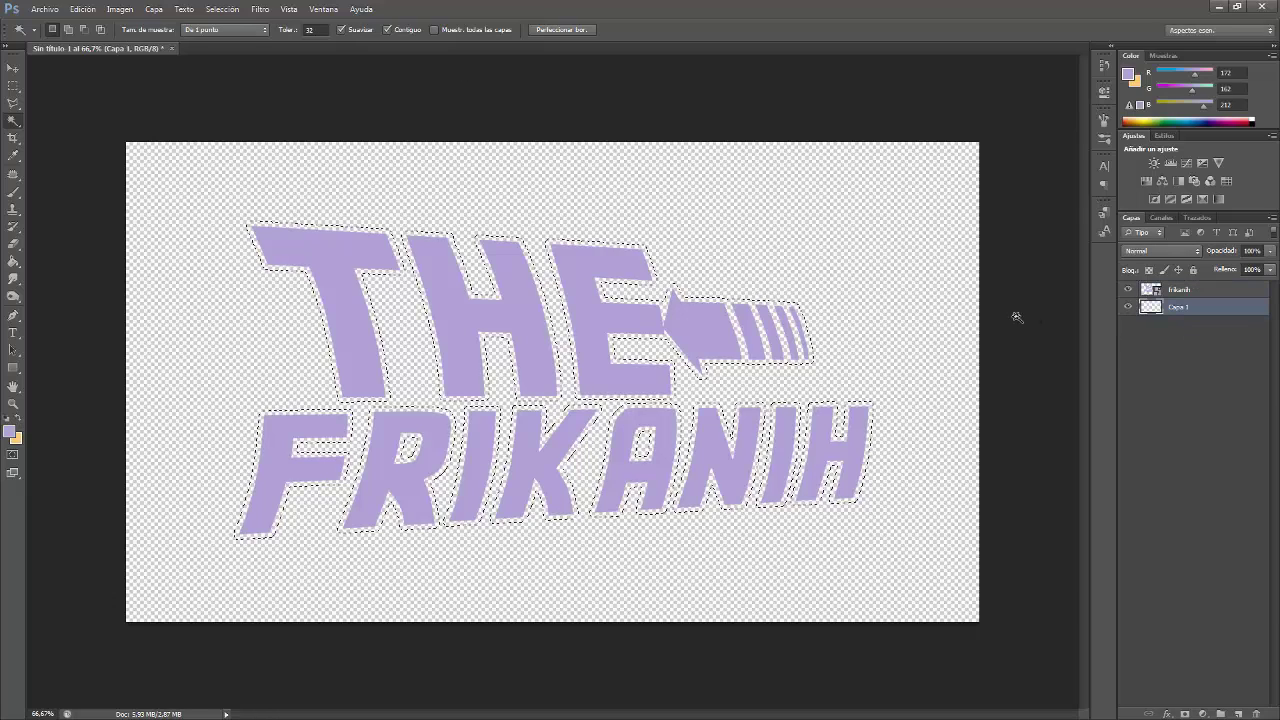
click(13, 261)
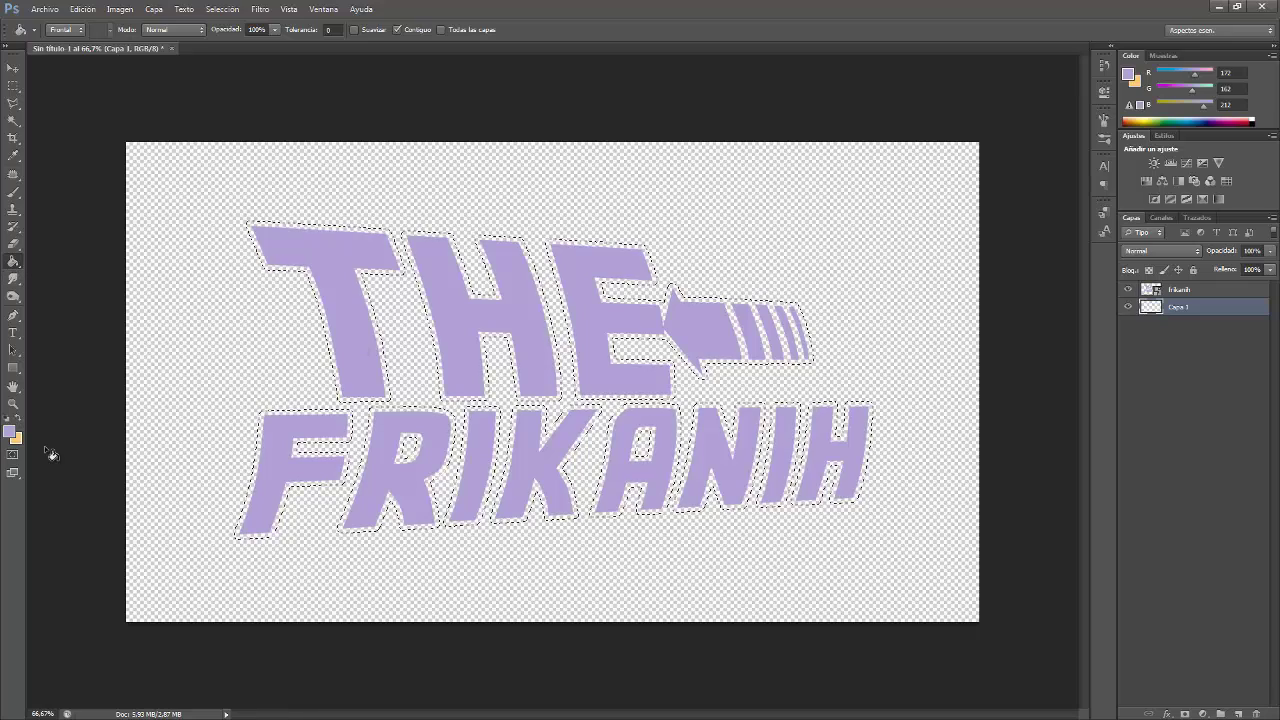
click(11, 433)
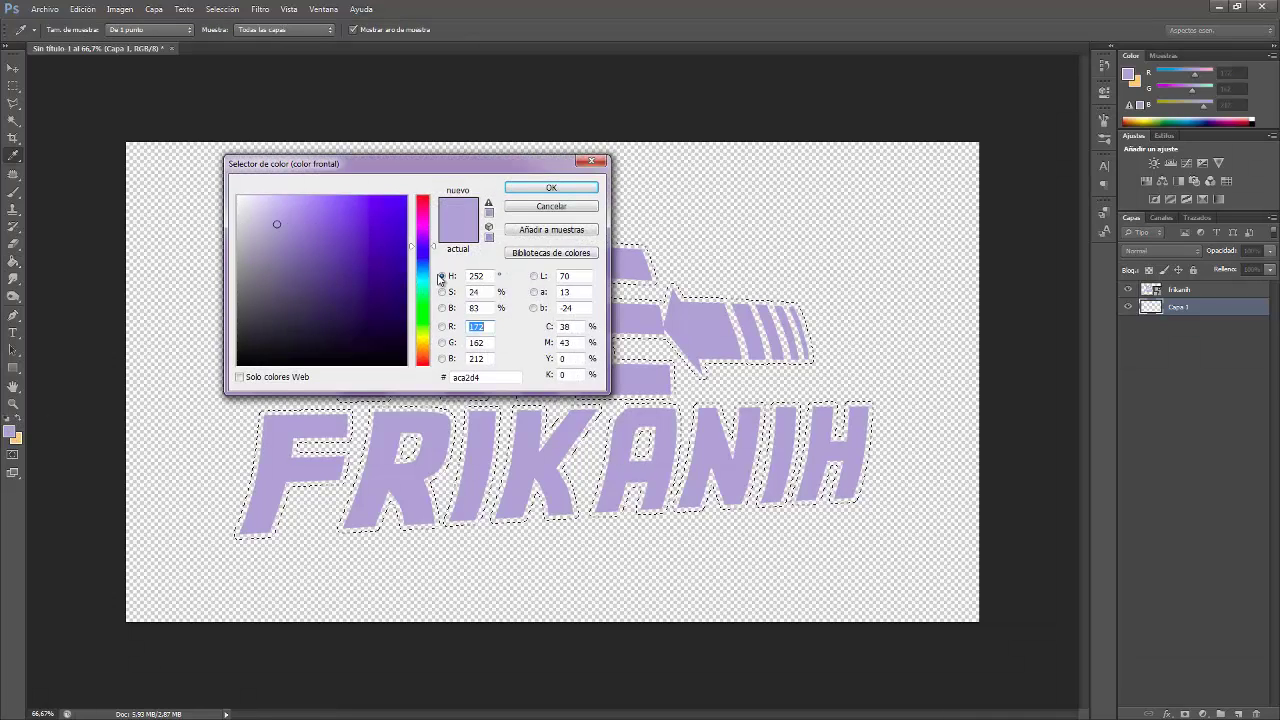
drag(432, 250, 433, 259)
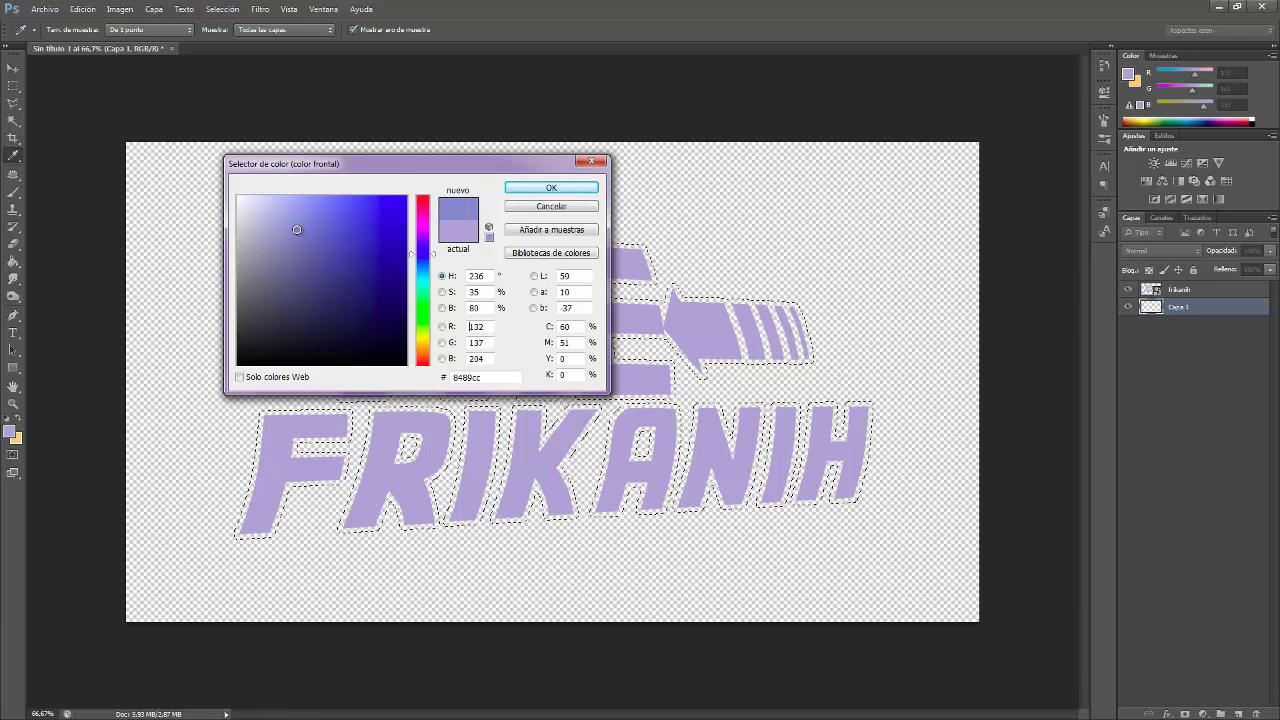
click(551, 188)
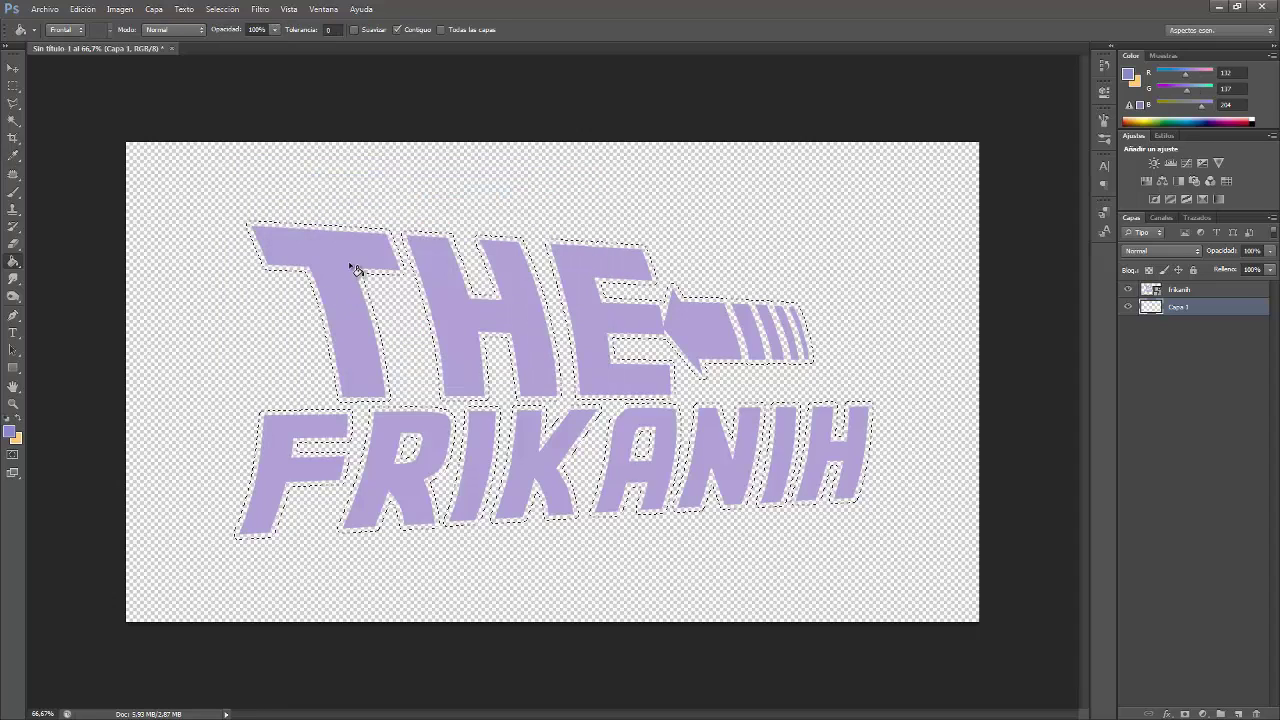
click(349, 262)
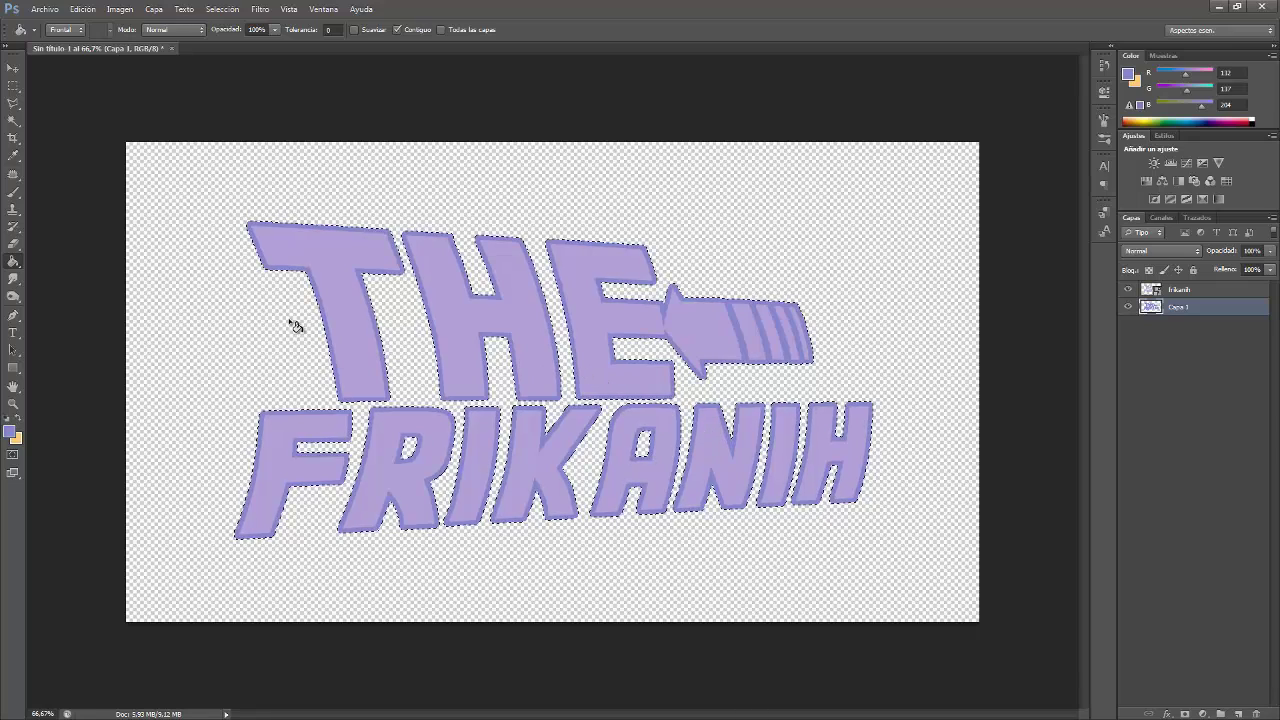
click(222, 9)
click(240, 37)
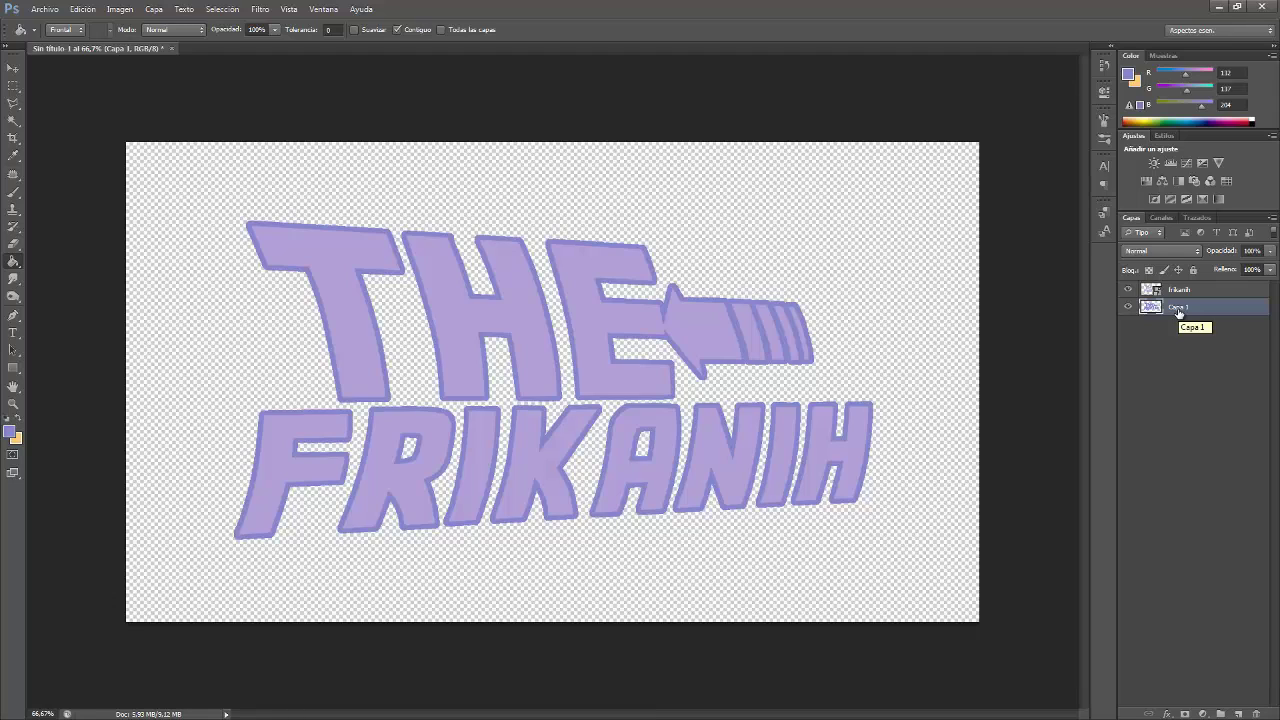
Add a Chisel Hard Bevel and Emboss with 184% depth, 32 px size and slight softening
click(120, 10)
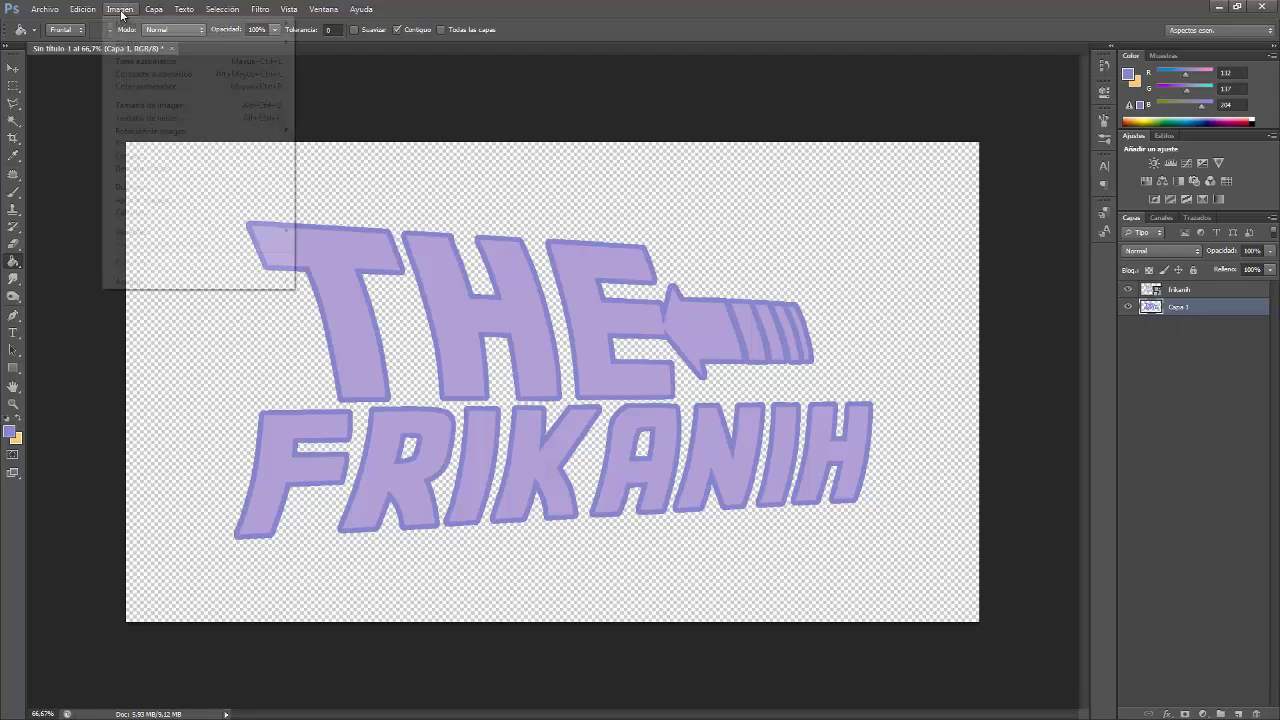
mouse_move(154, 9)
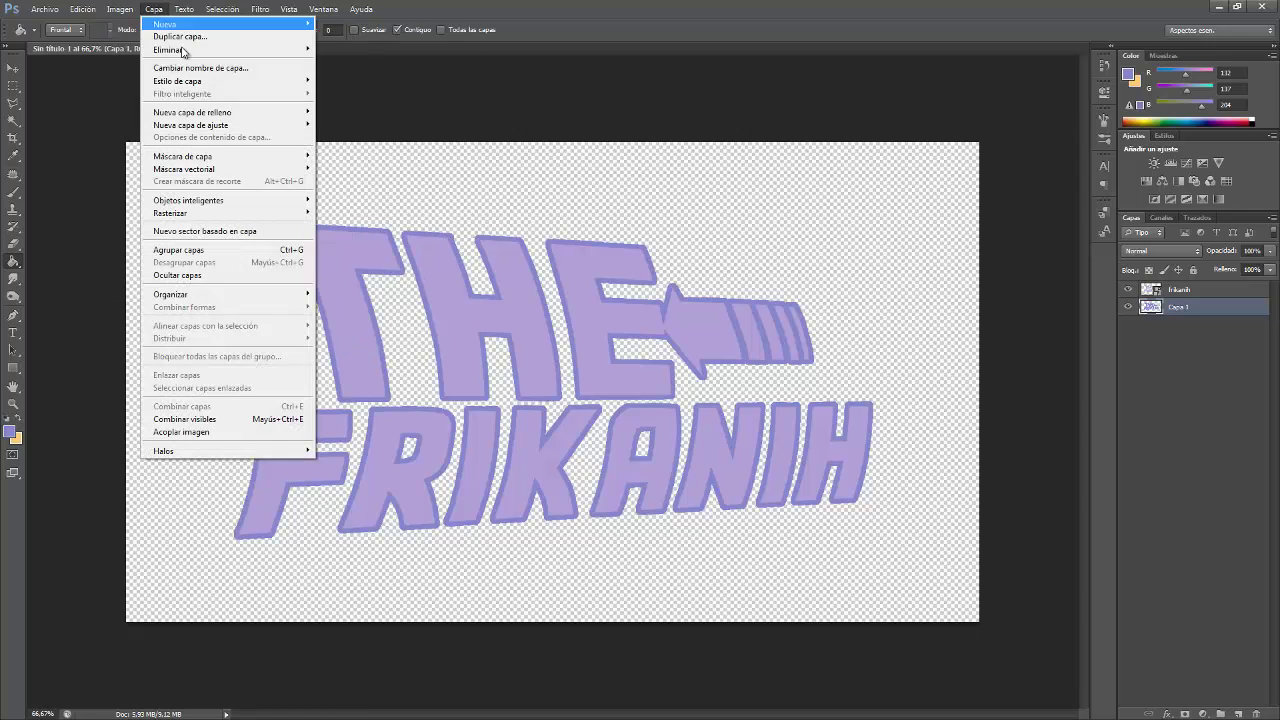
mouse_move(272, 81)
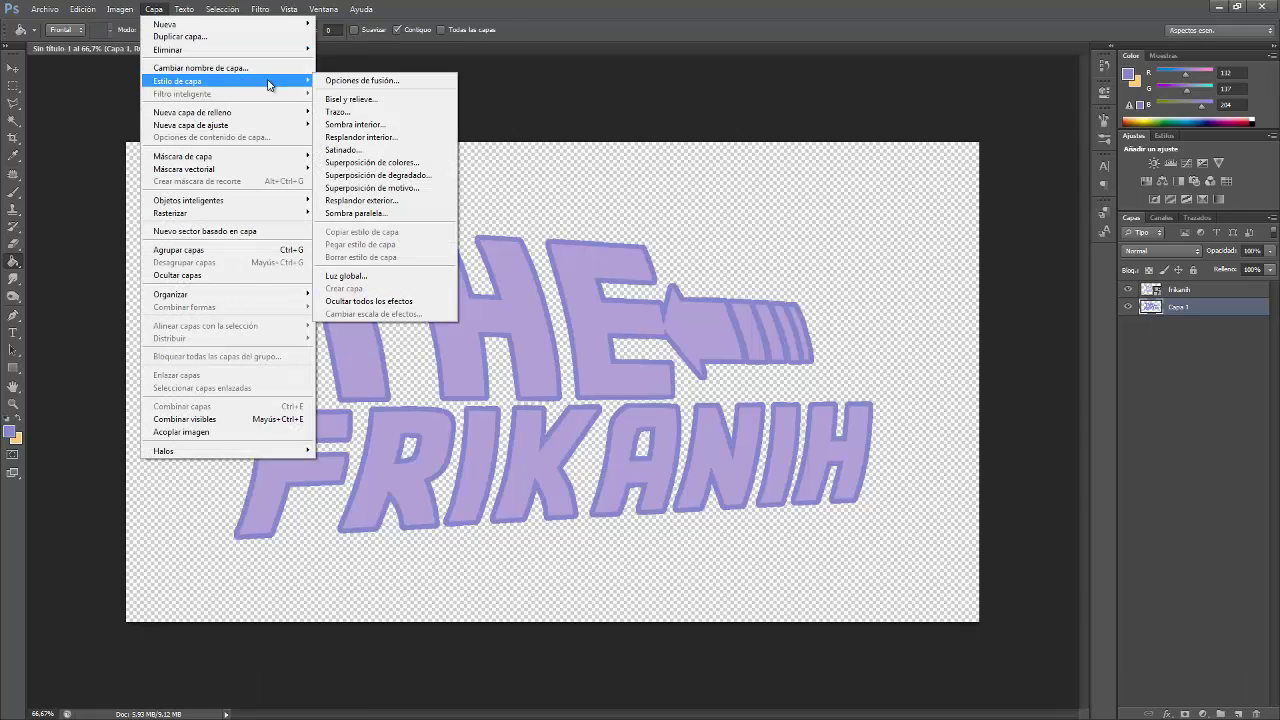
click(360, 100)
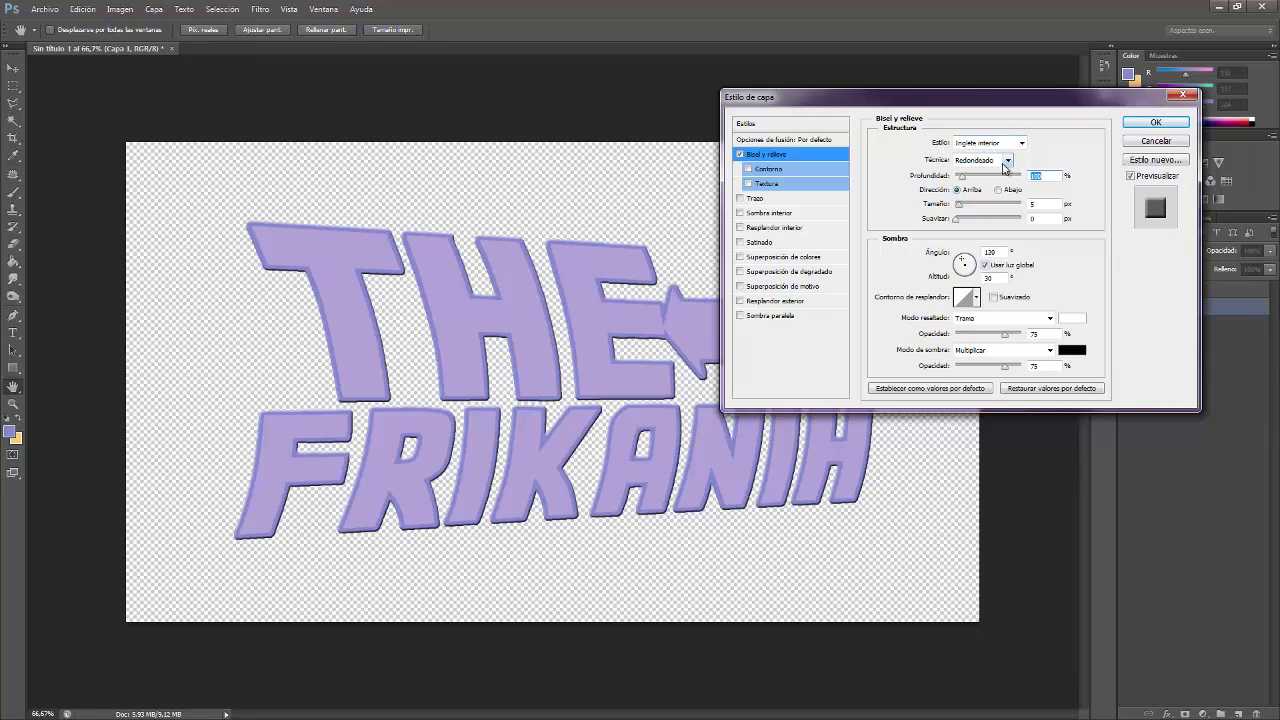
click(1008, 161)
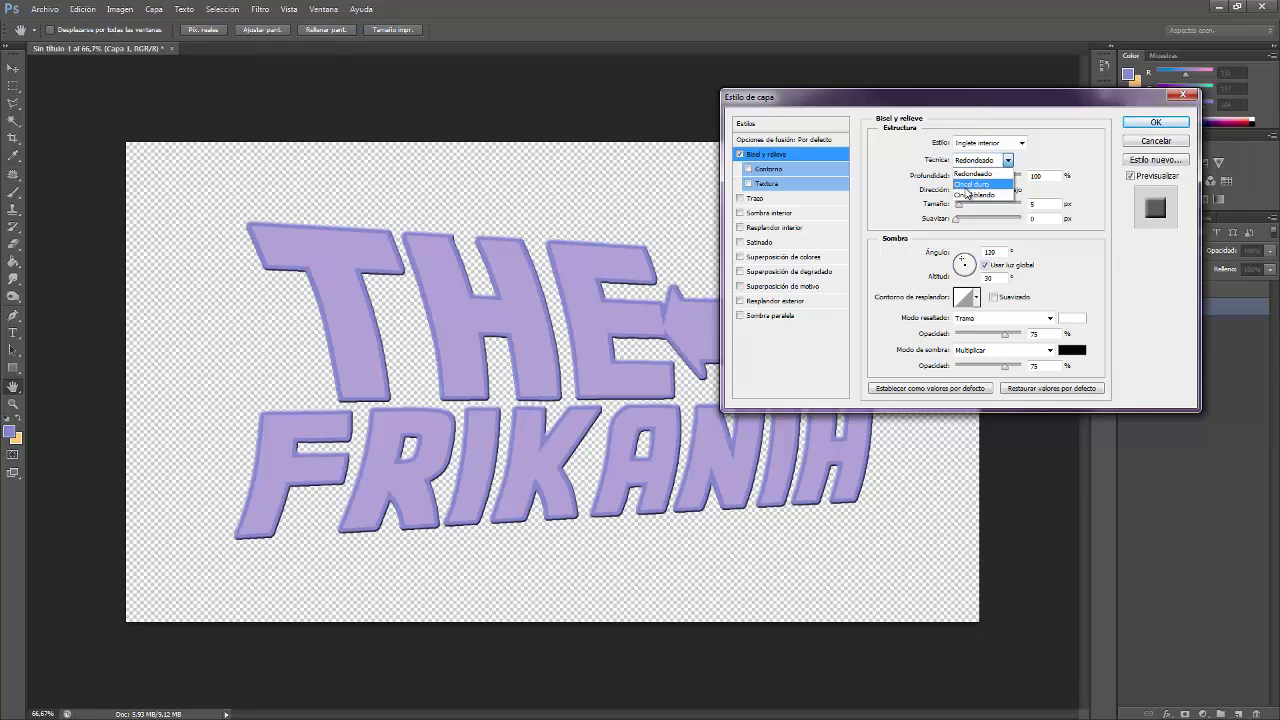
click(967, 185)
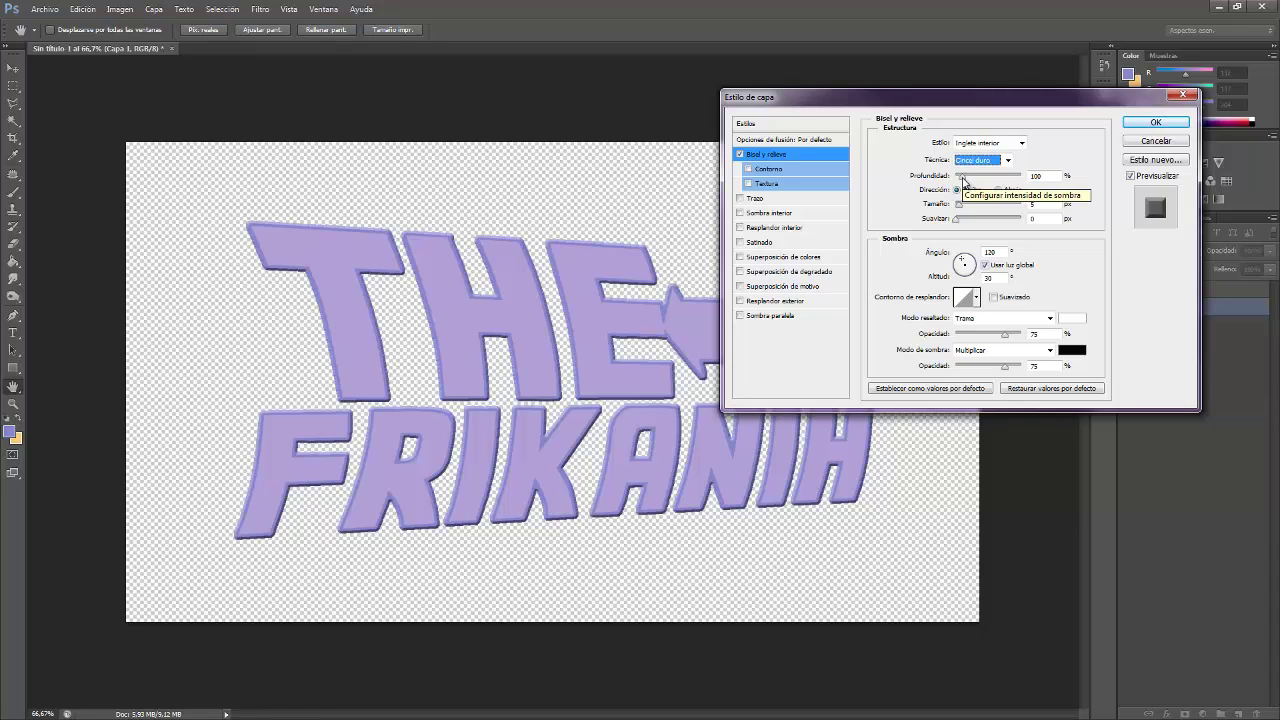
drag(963, 180, 968, 208)
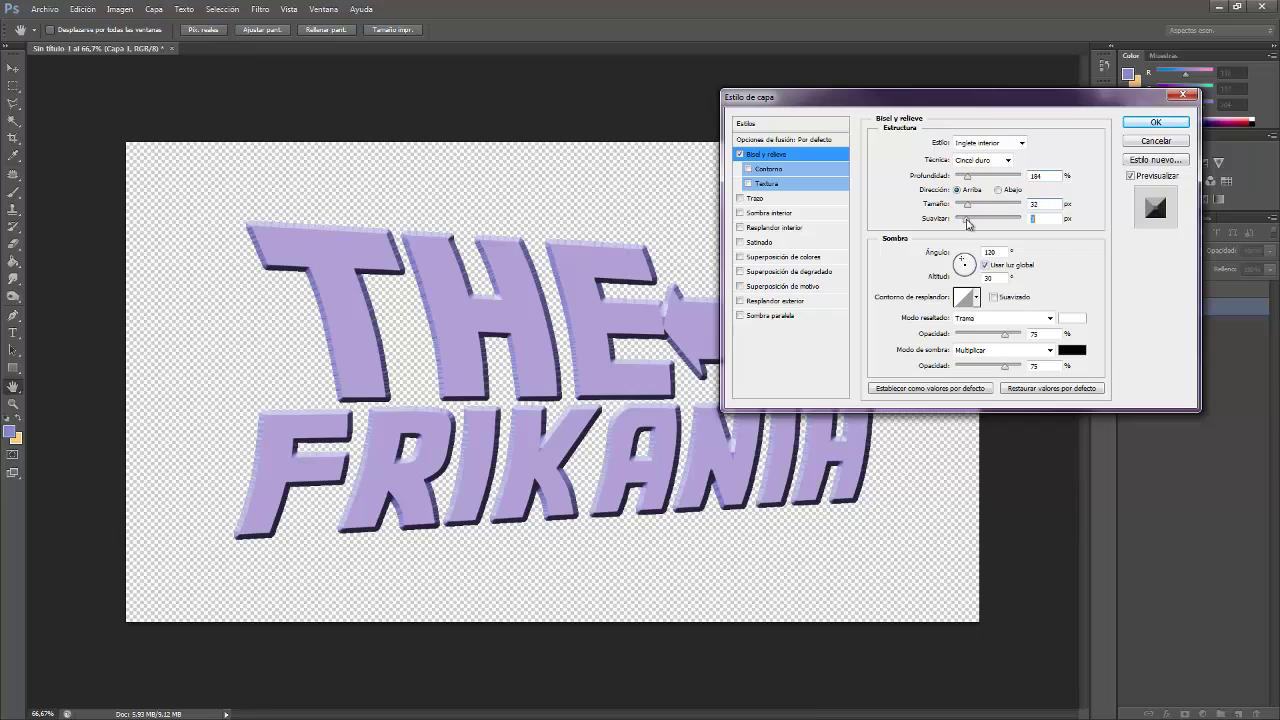
drag(968, 222, 995, 222)
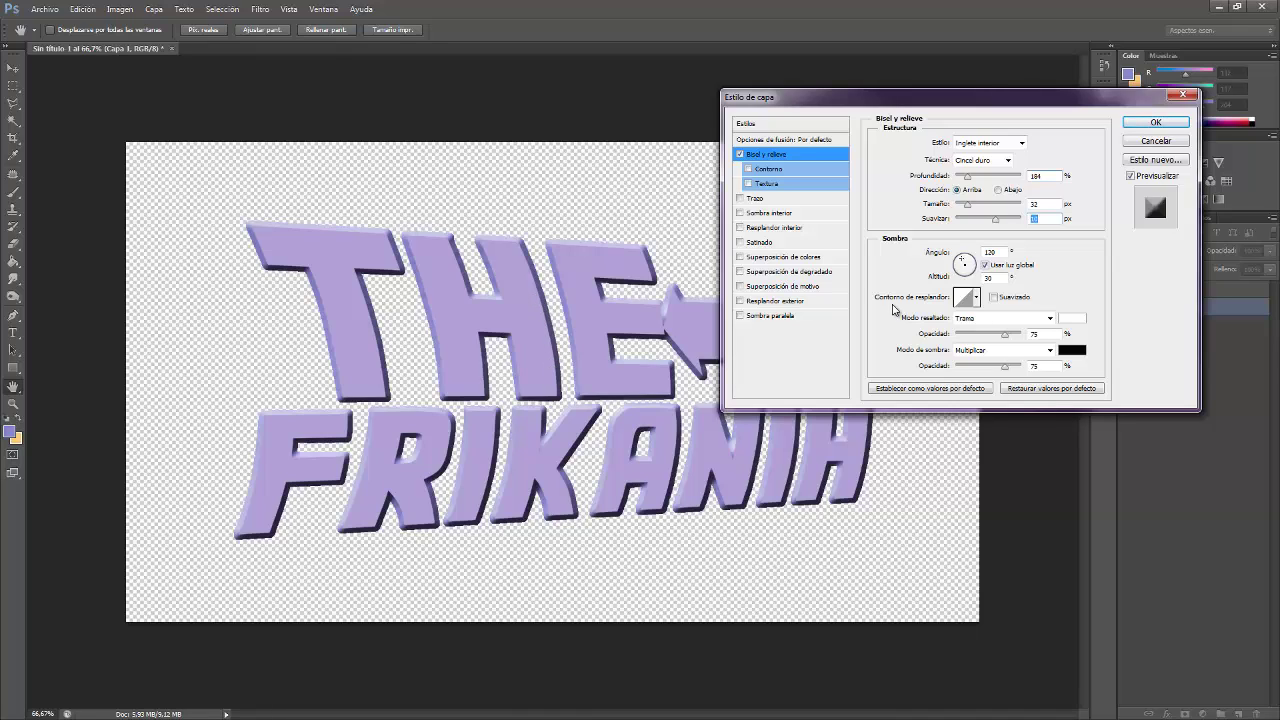
click(992, 224)
double_click(1035, 219)
Make the bevel shadow dark blue at 100% opacity and apply the style
click(1072, 350)
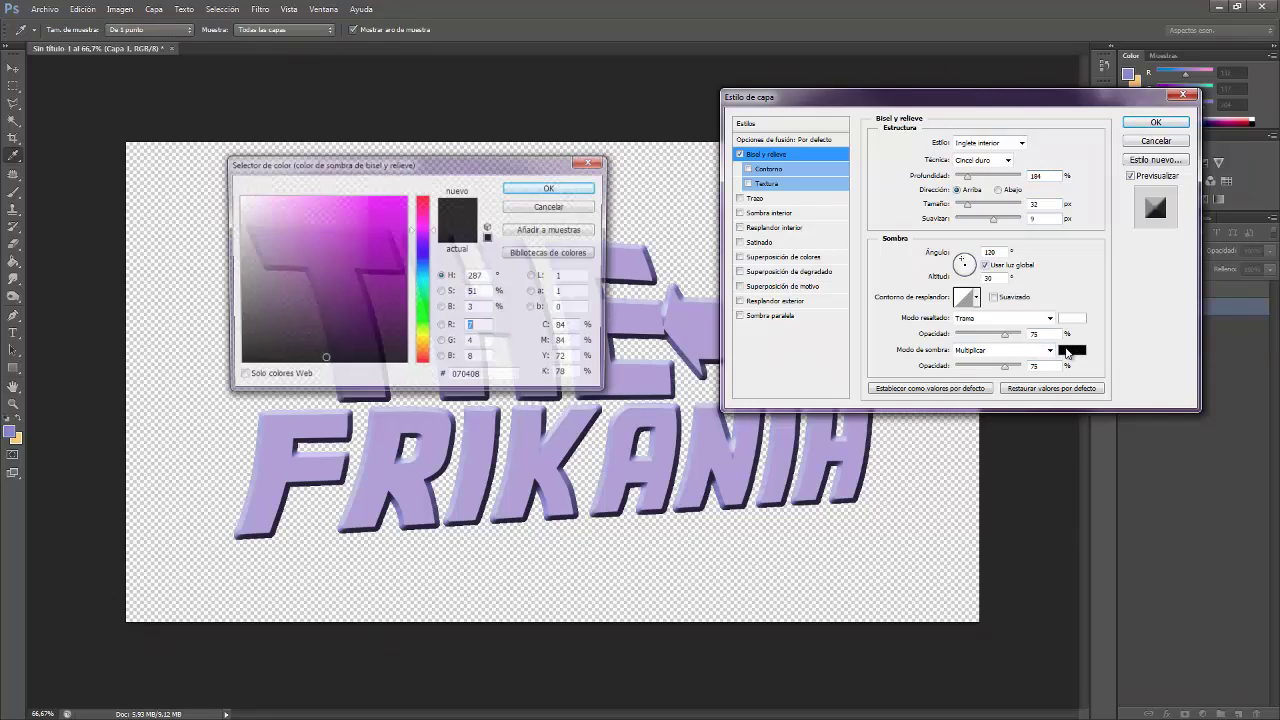
drag(433, 232, 434, 262)
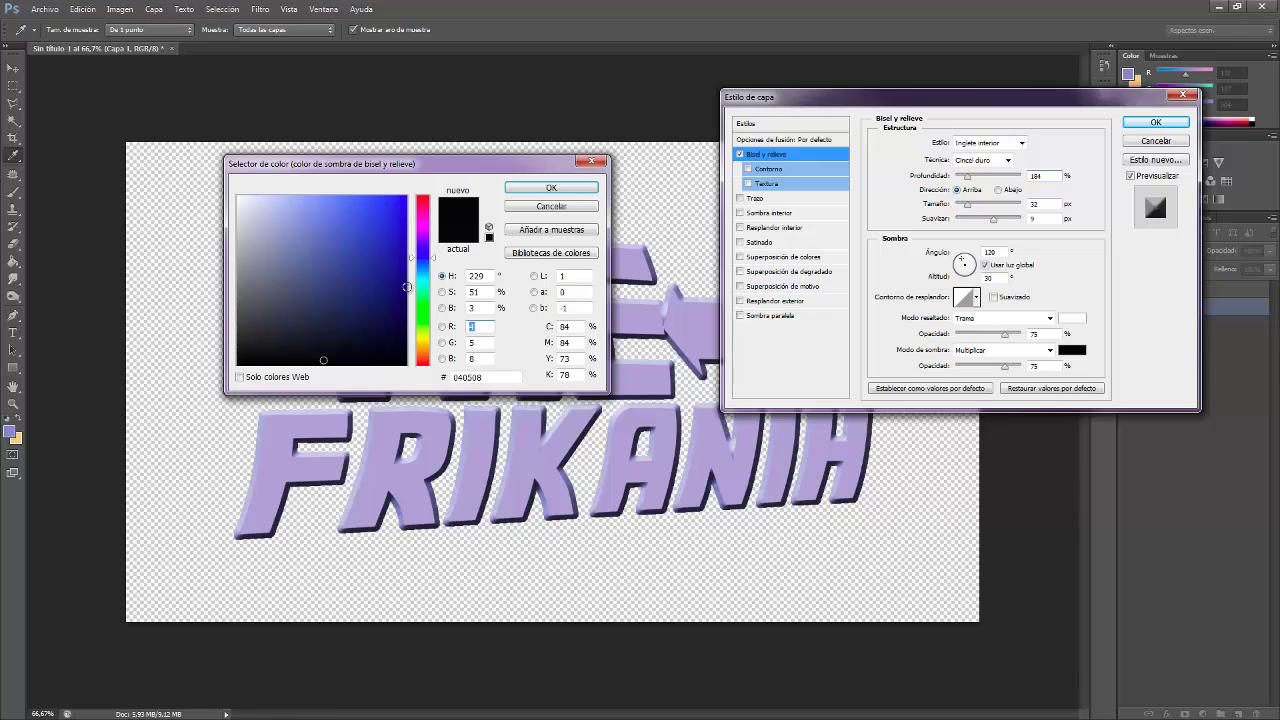
click(405, 291)
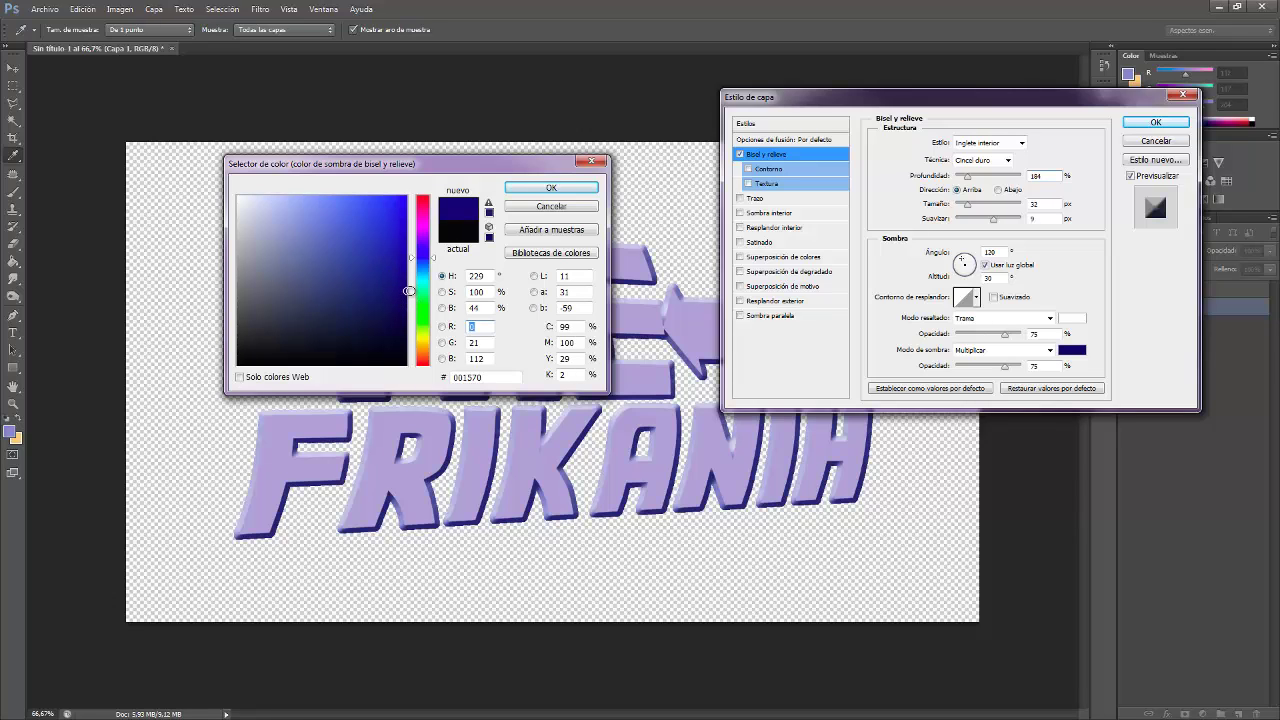
click(405, 289)
click(548, 188)
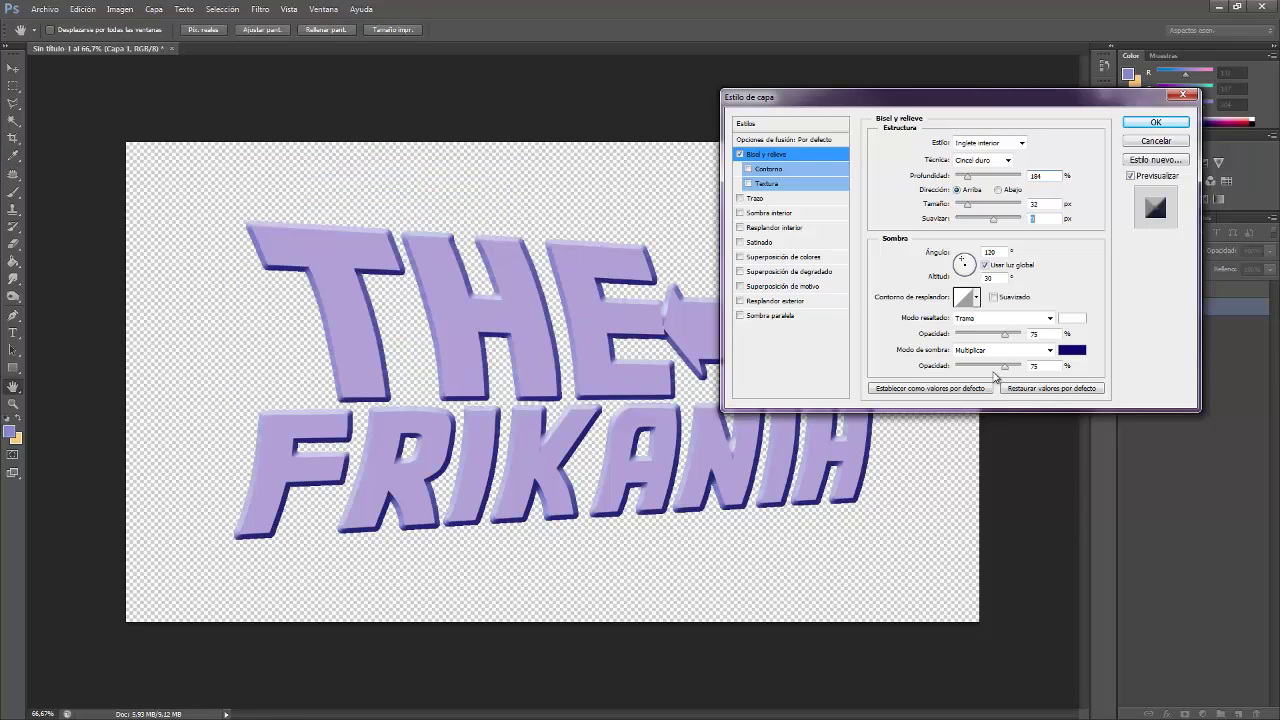
drag(1005, 366, 1104, 372)
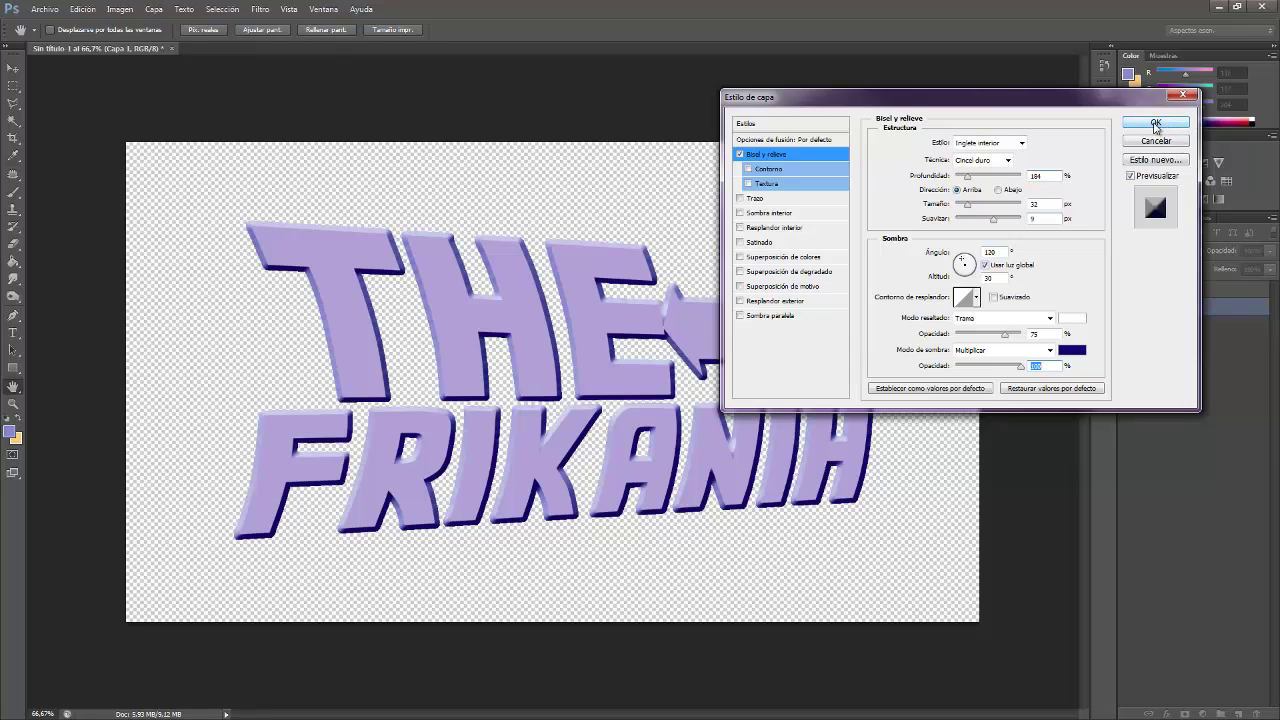
click(1155, 123)
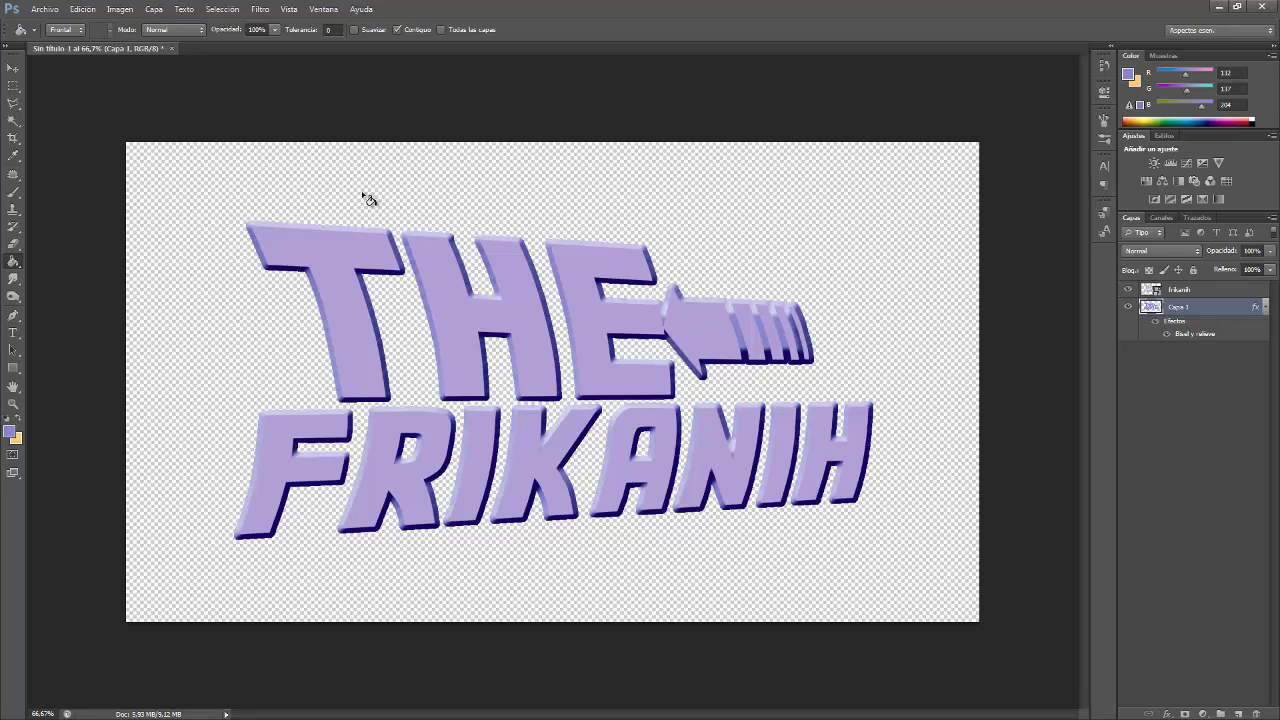
Add a Gradient Overlay to the frikanih layer with its left stop set to red
click(1178, 291)
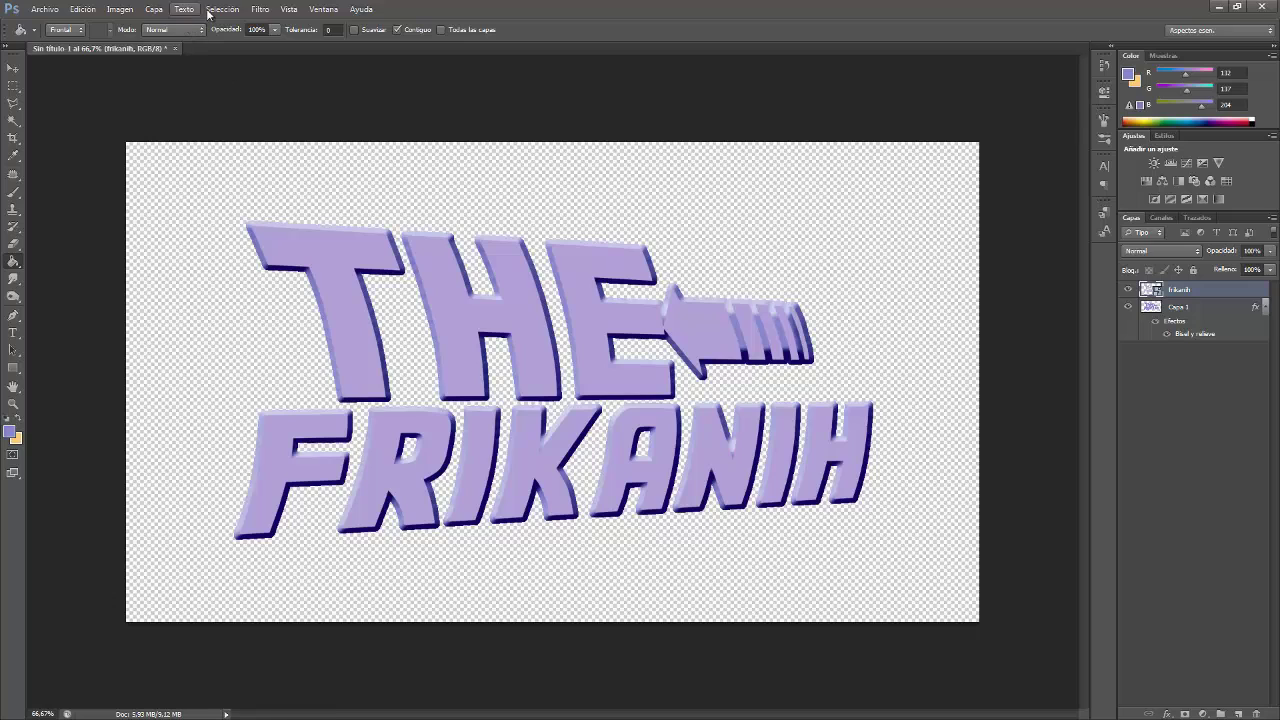
click(153, 9)
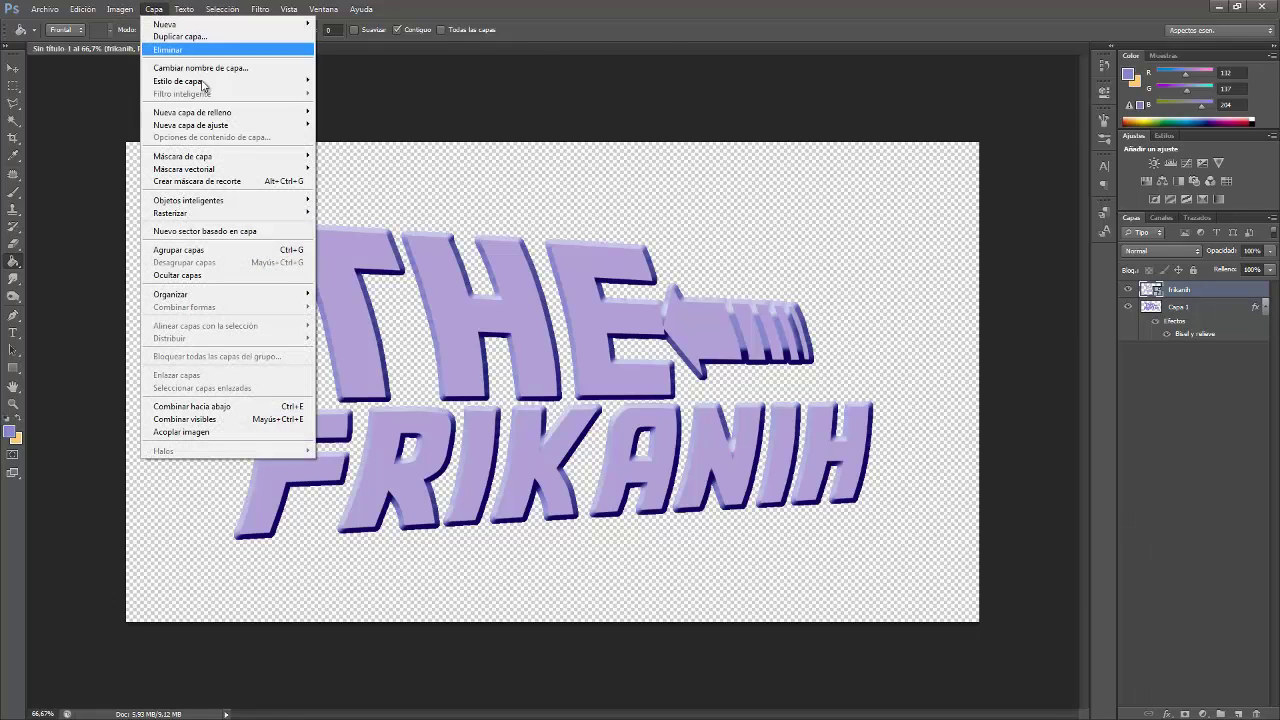
mouse_move(219, 84)
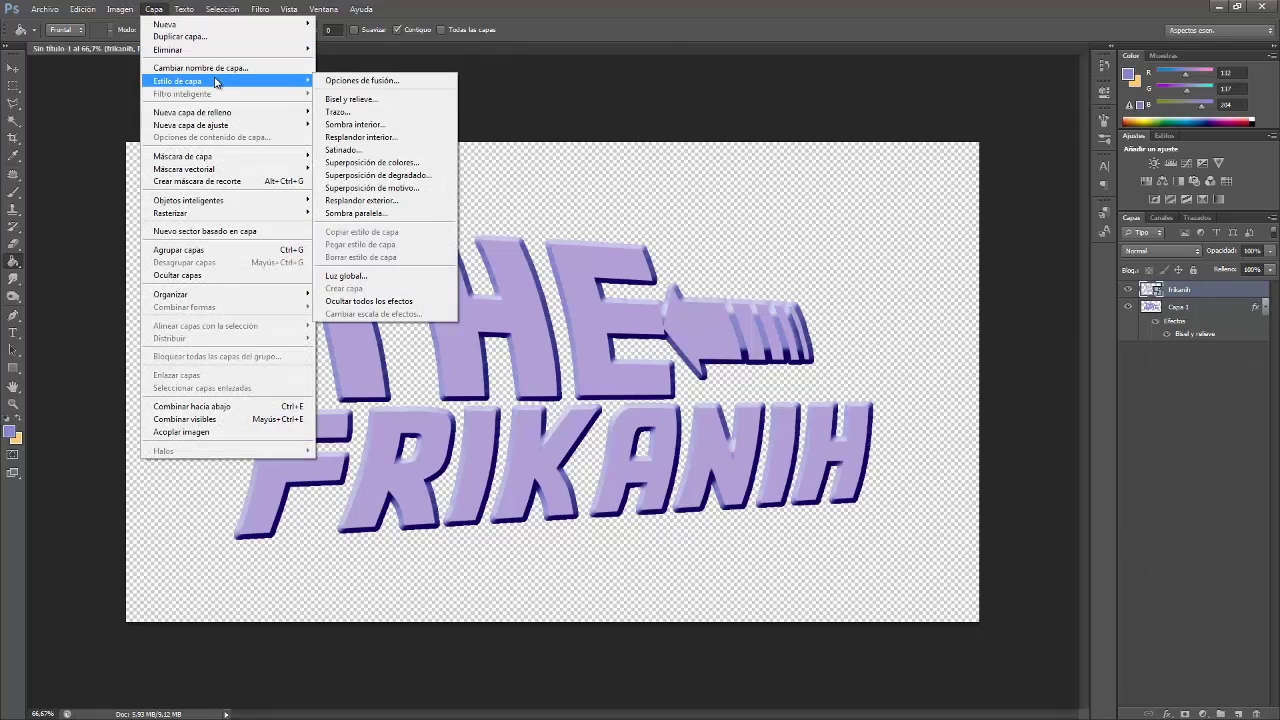
click(390, 176)
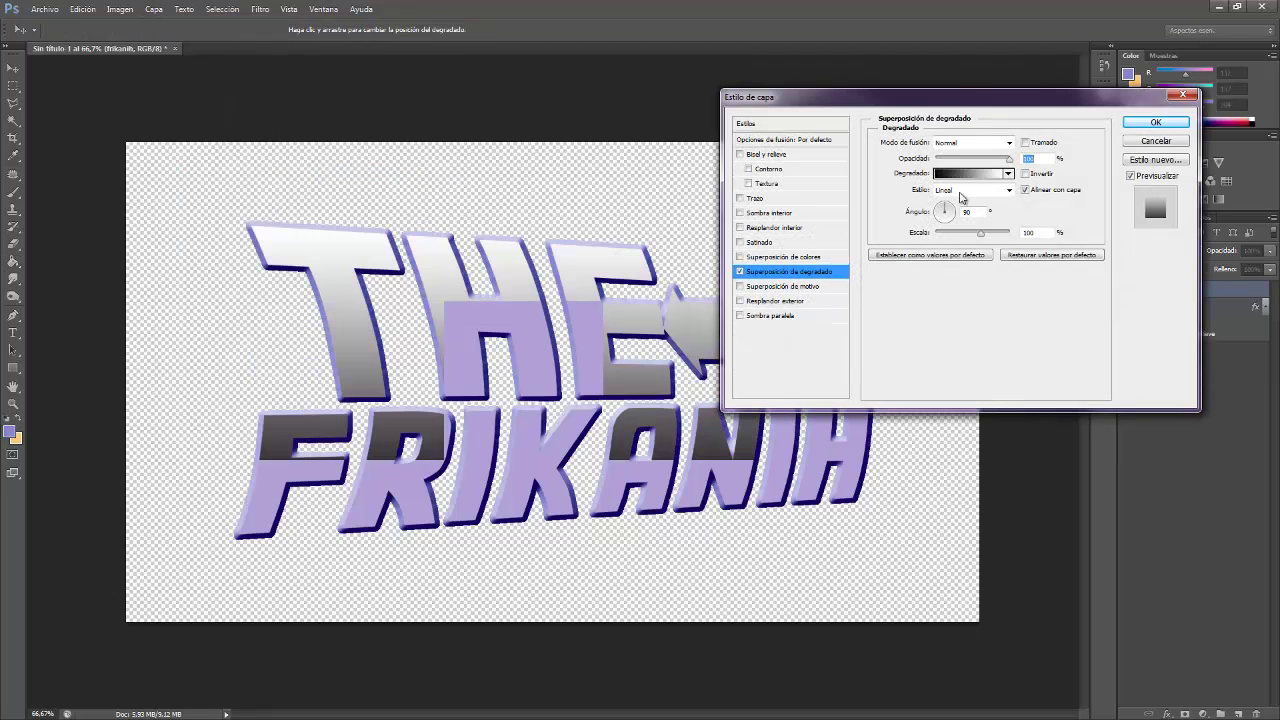
click(955, 175)
double_click(819, 336)
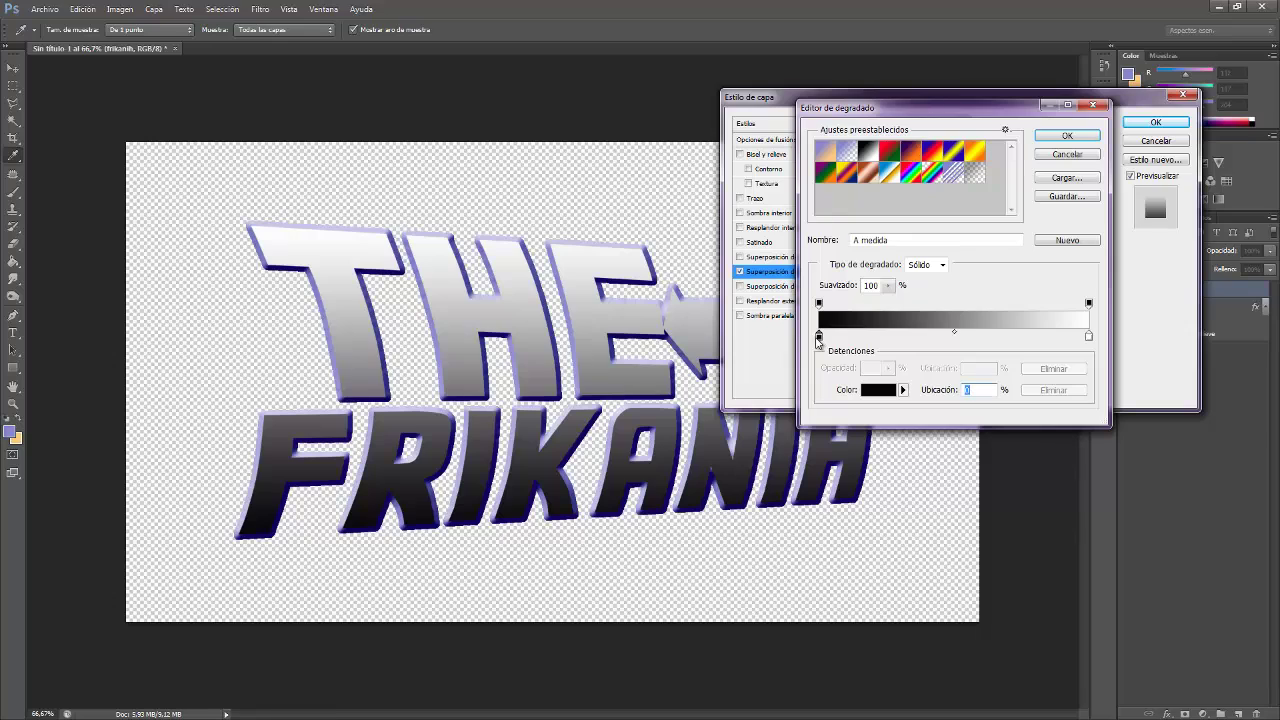
mouse_move(433, 352)
mouse_down()
mouse_move(436, 367)
mouse_move(407, 280)
mouse_move(407, 196)
mouse_move(418, 218)
mouse_up()
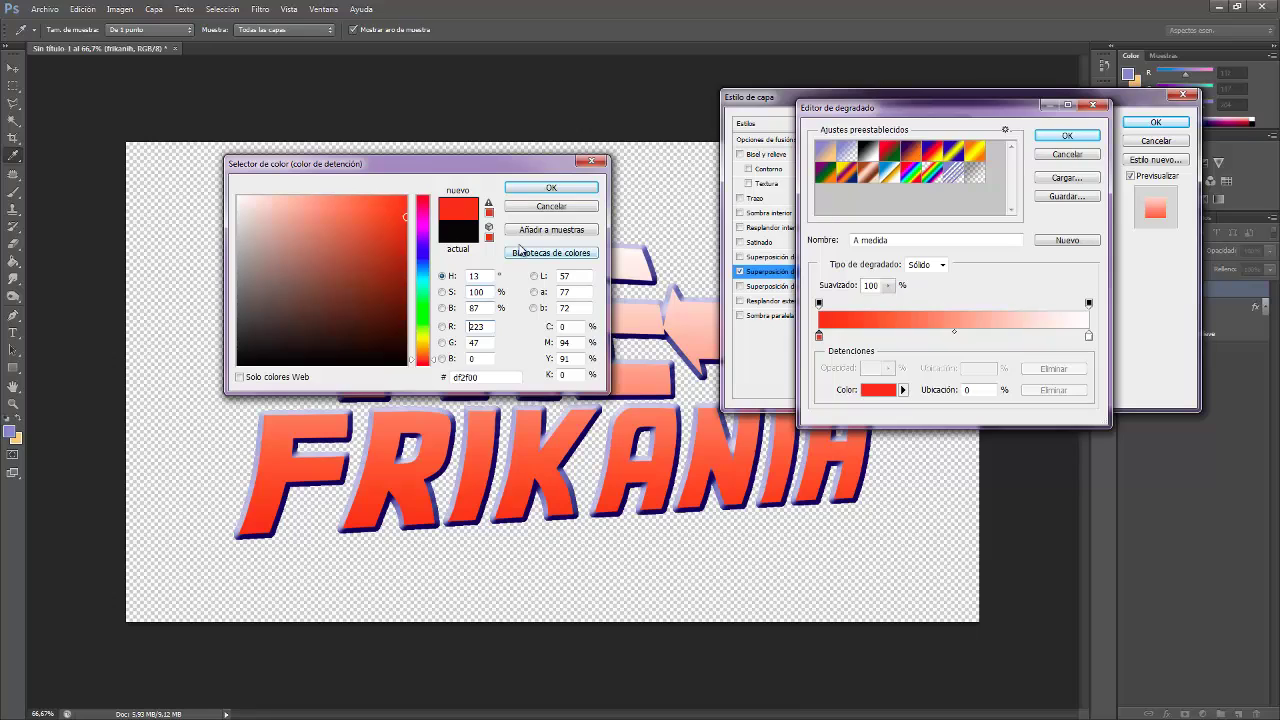
click(549, 189)
Set the right gradient stop to bright red and add an orange middle stop
click(1089, 339)
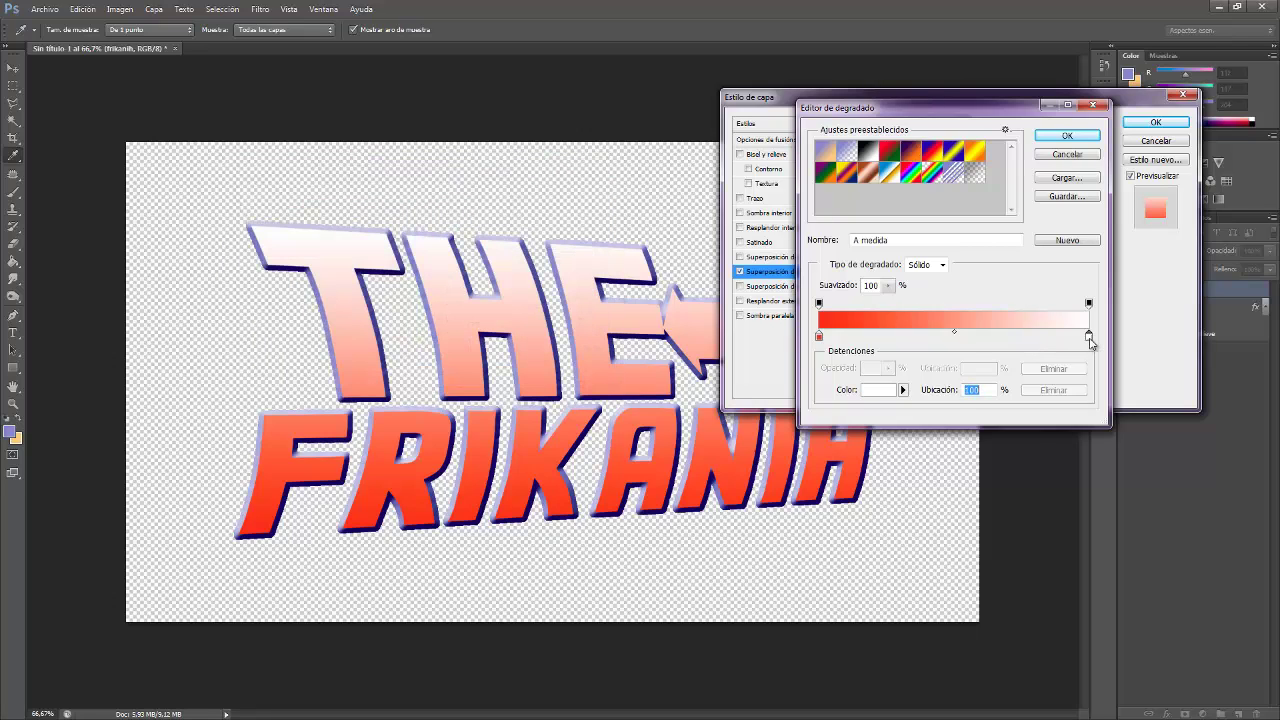
double_click(1089, 338)
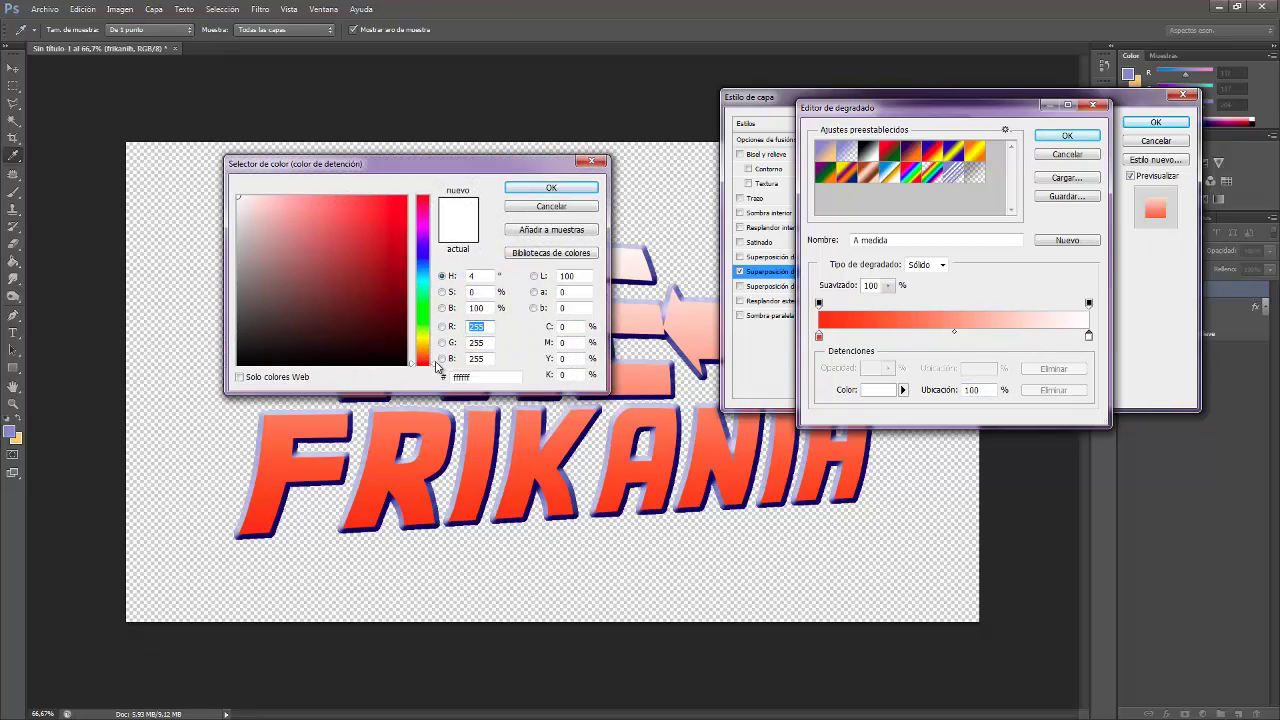
drag(436, 366, 436, 361)
click(407, 198)
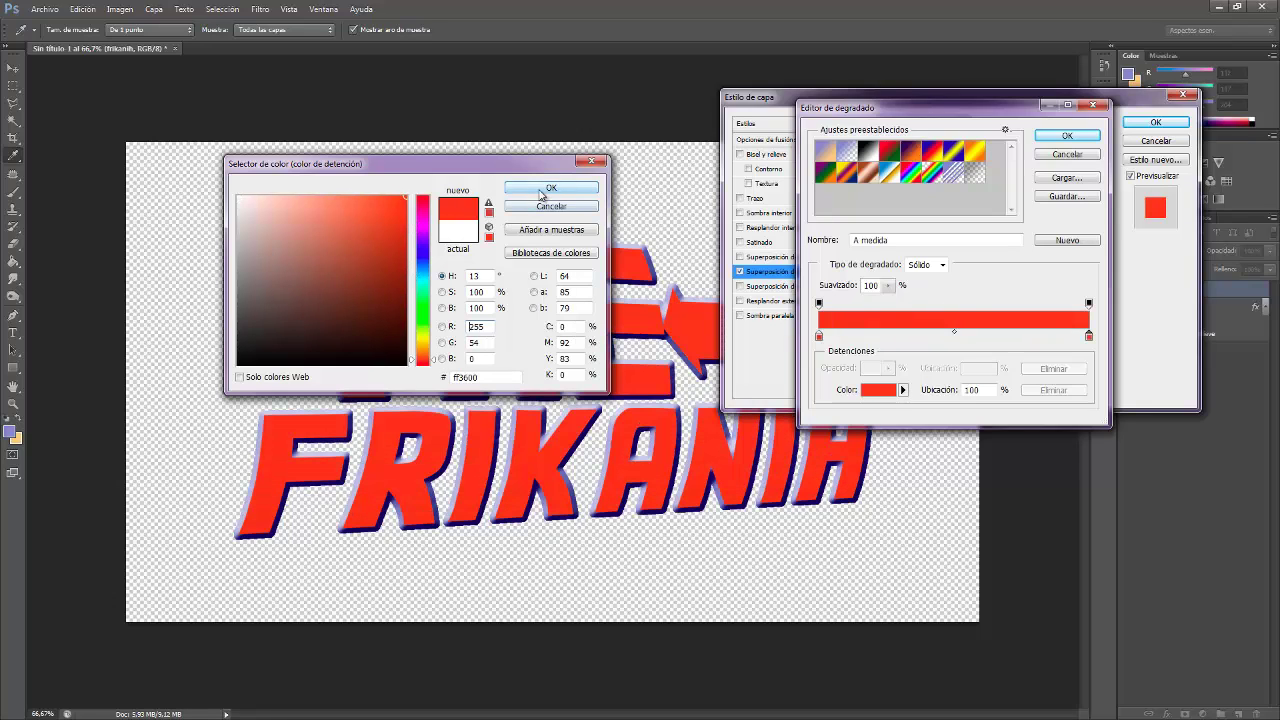
click(550, 188)
double_click(954, 336)
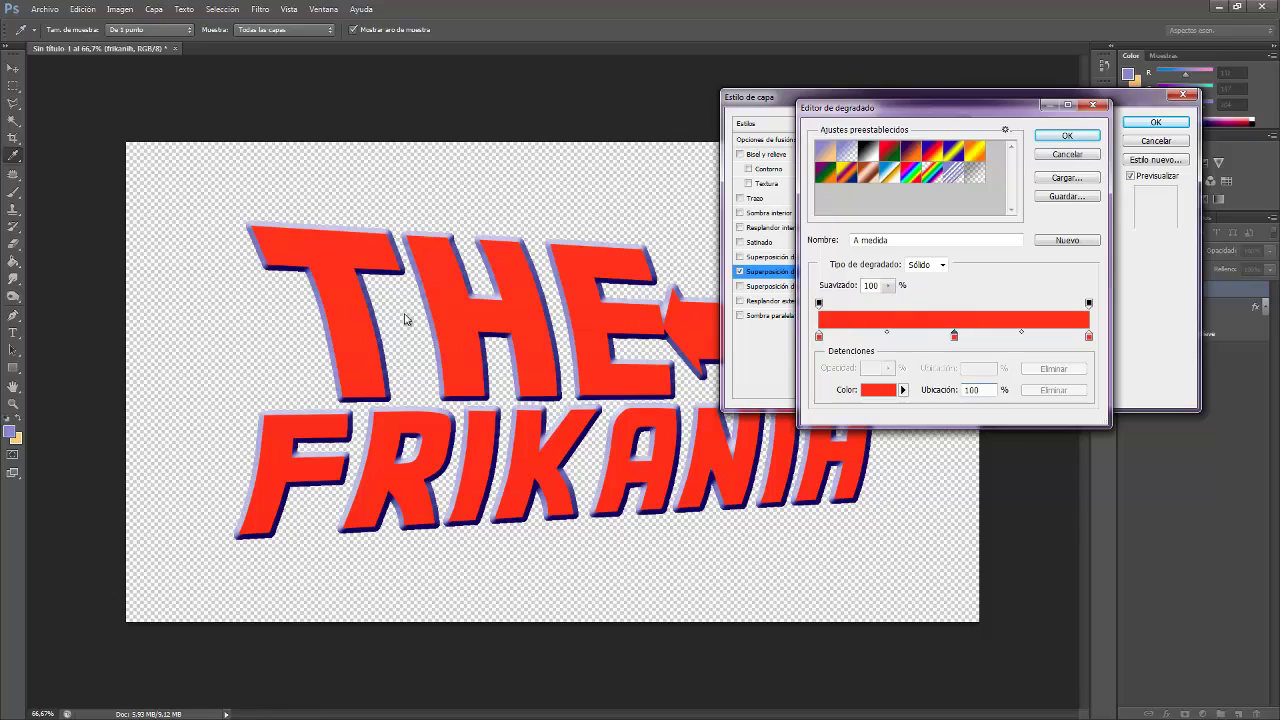
drag(436, 365, 436, 350)
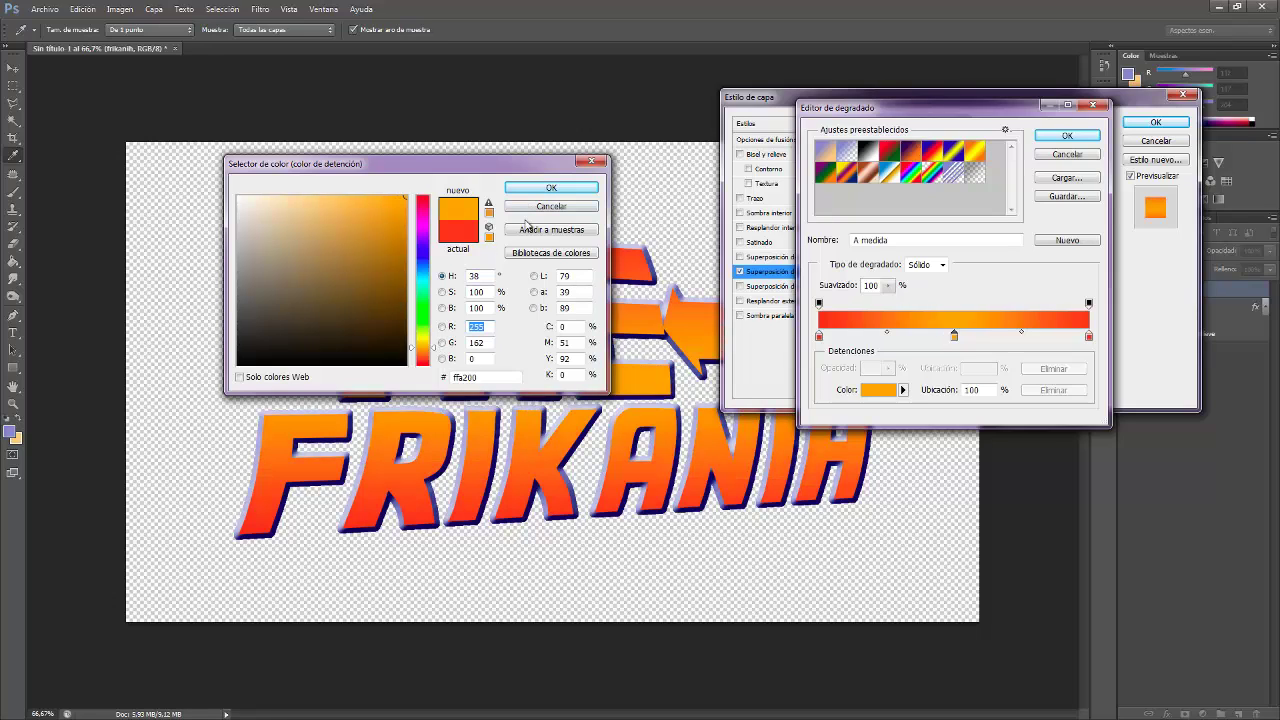
click(551, 187)
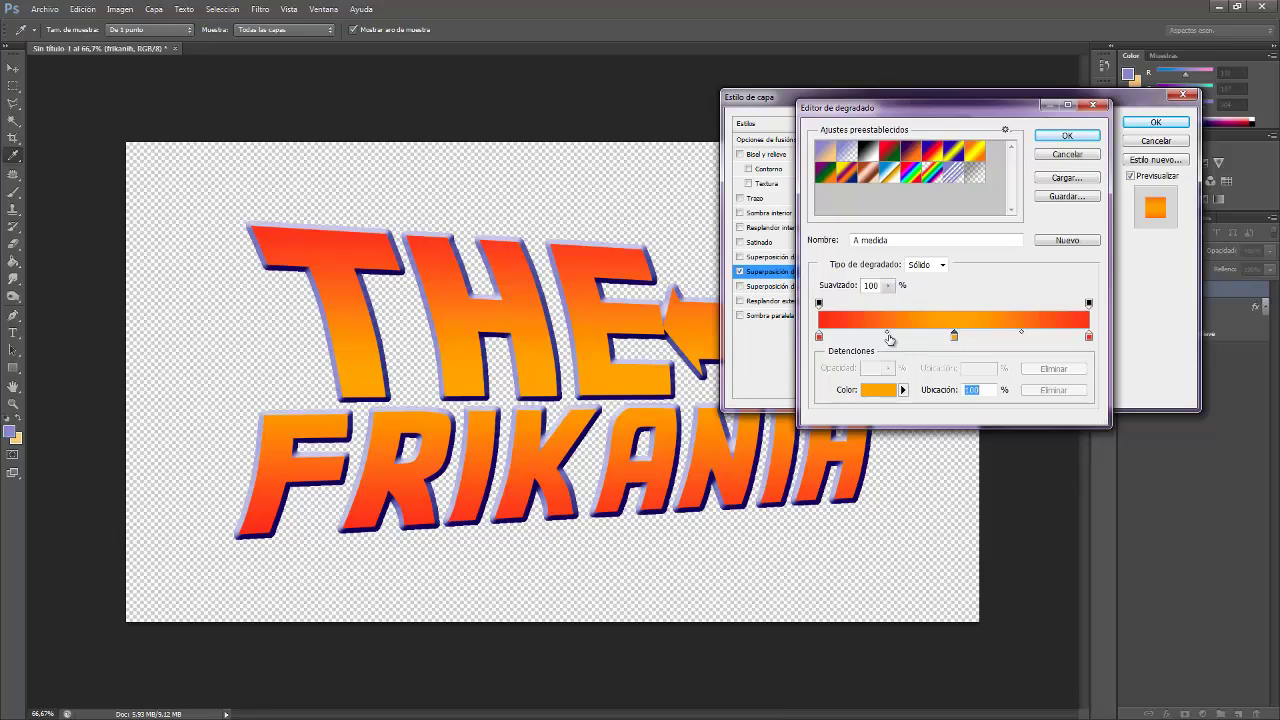
Move the red stops inward to about 13% and 84%, then apply the overlay
drag(887, 332, 974, 341)
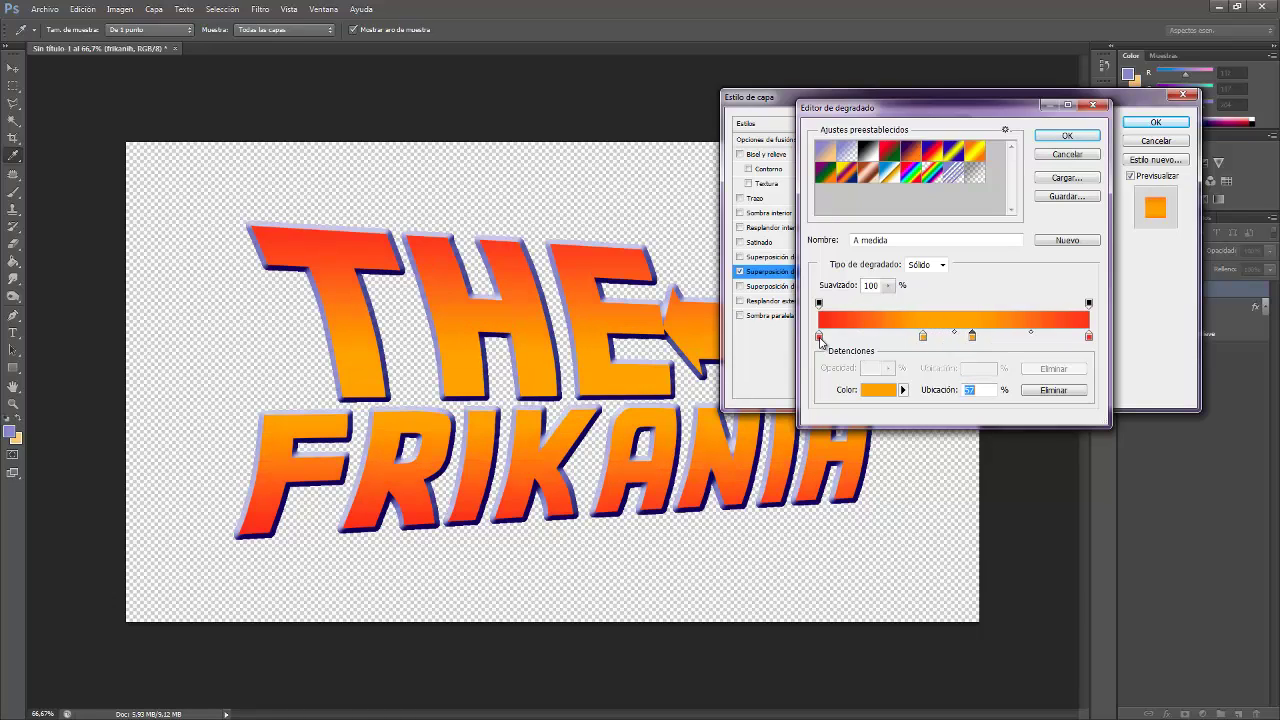
drag(820, 338, 853, 340)
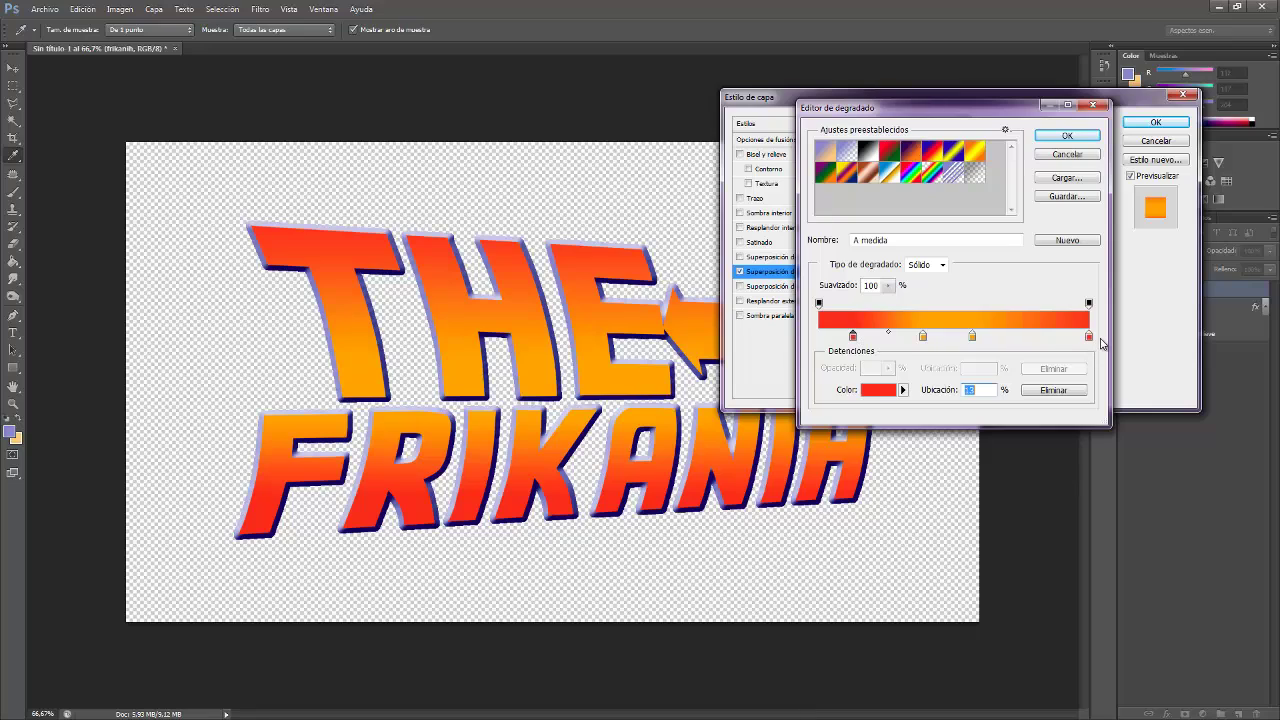
drag(1089, 338, 1048, 343)
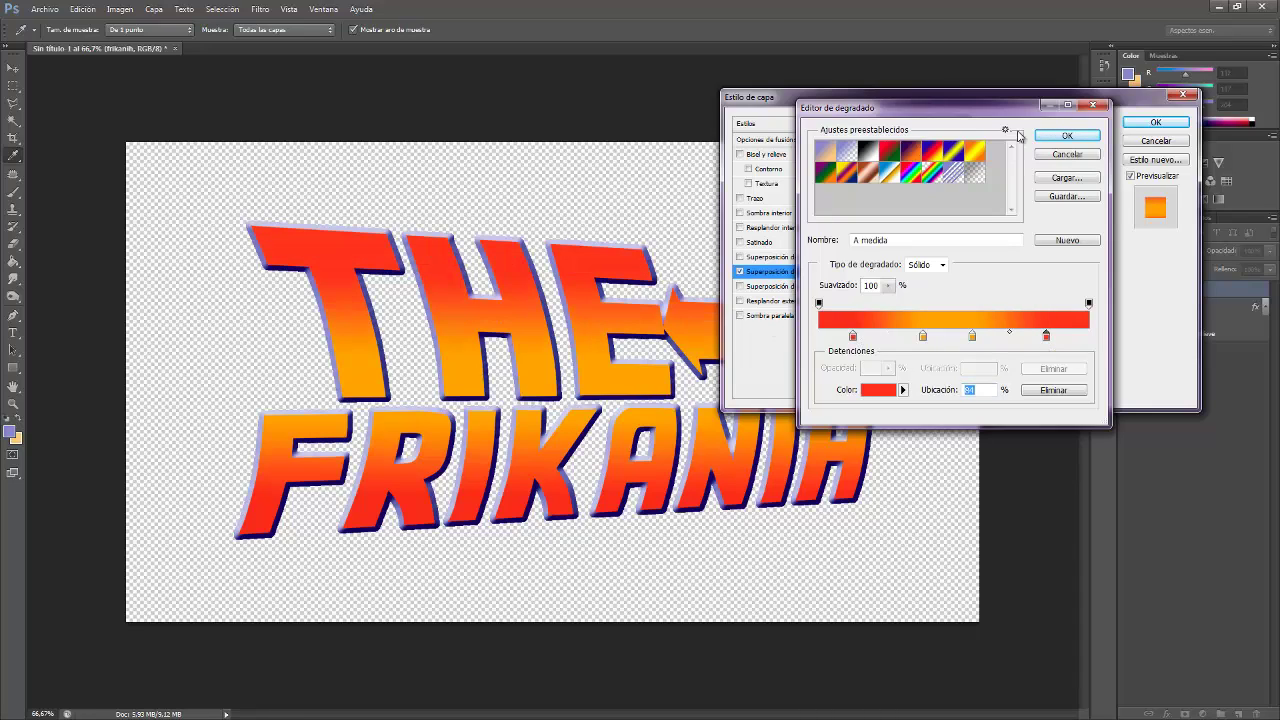
click(1062, 137)
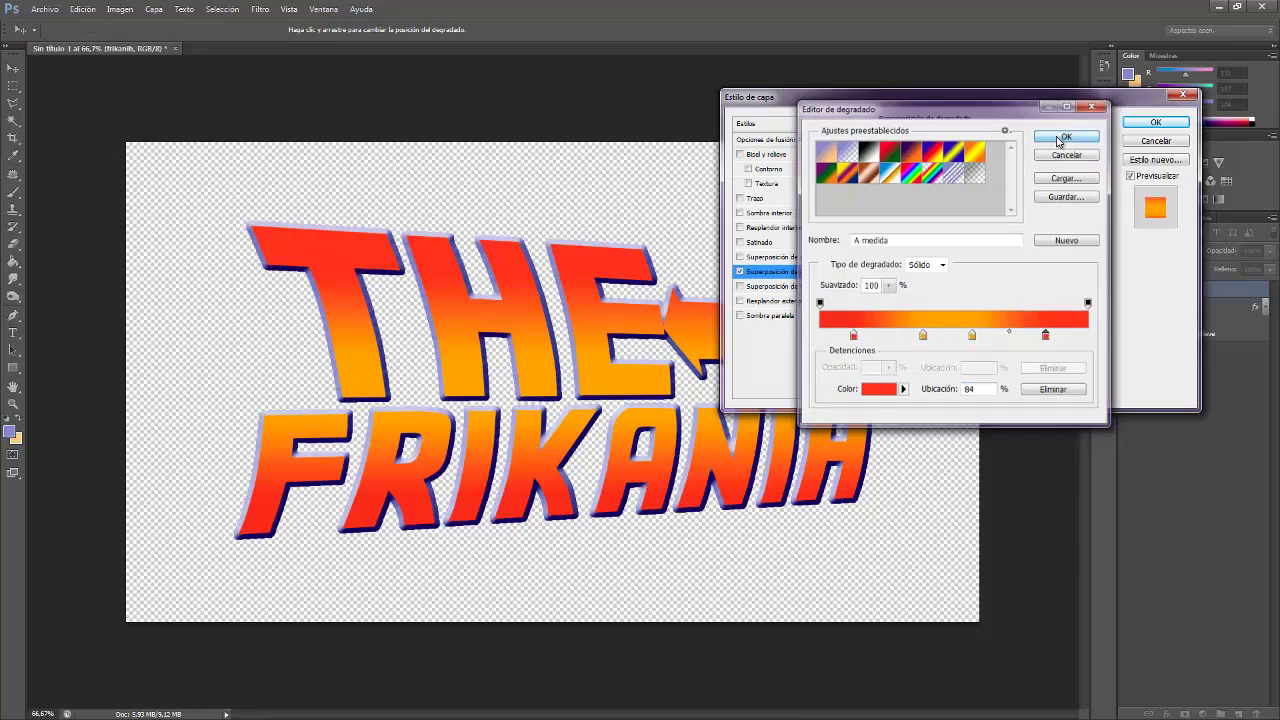
click(1155, 124)
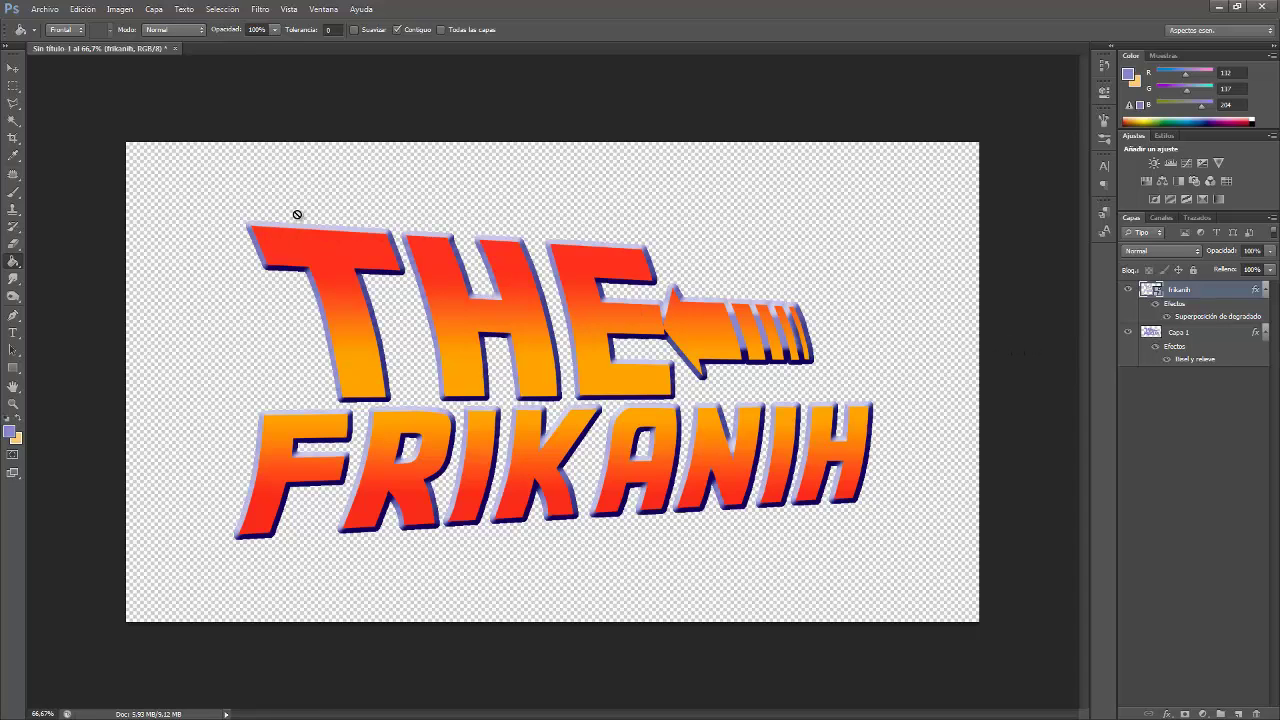
click(1176, 337)
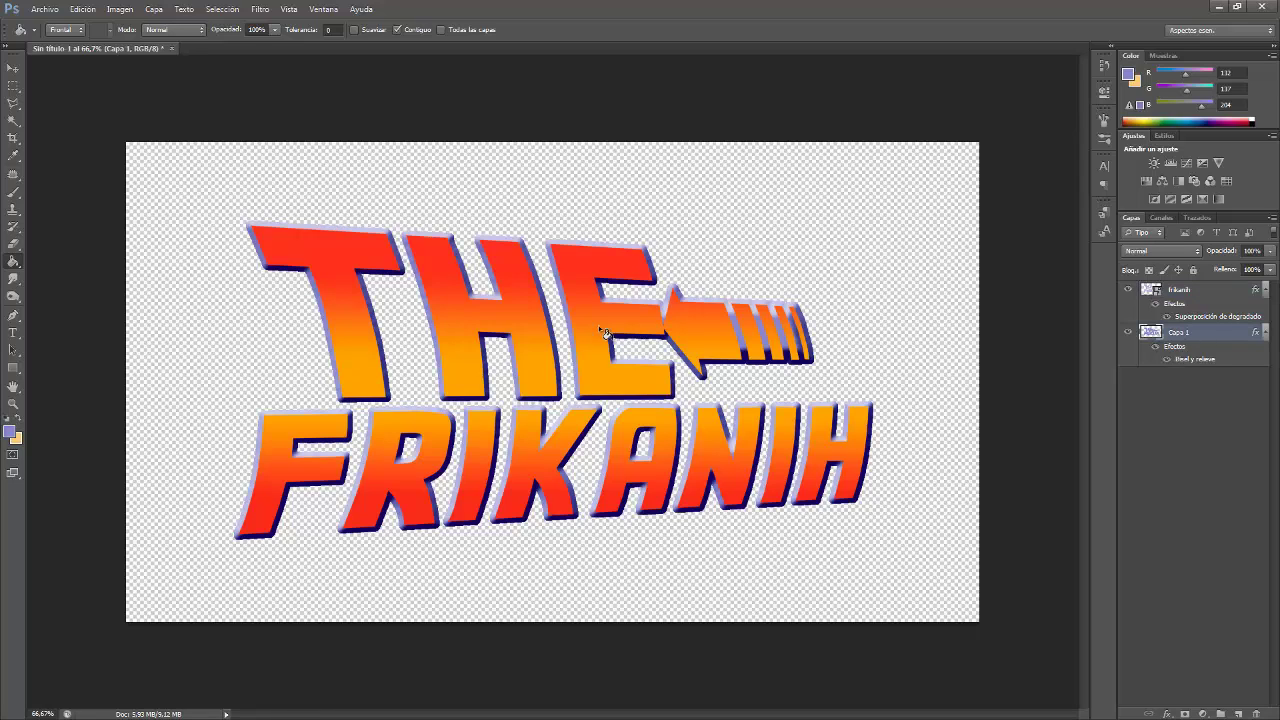
Dodge the Capa 1 outline along the letter tops, middle letters and the F
key(o)
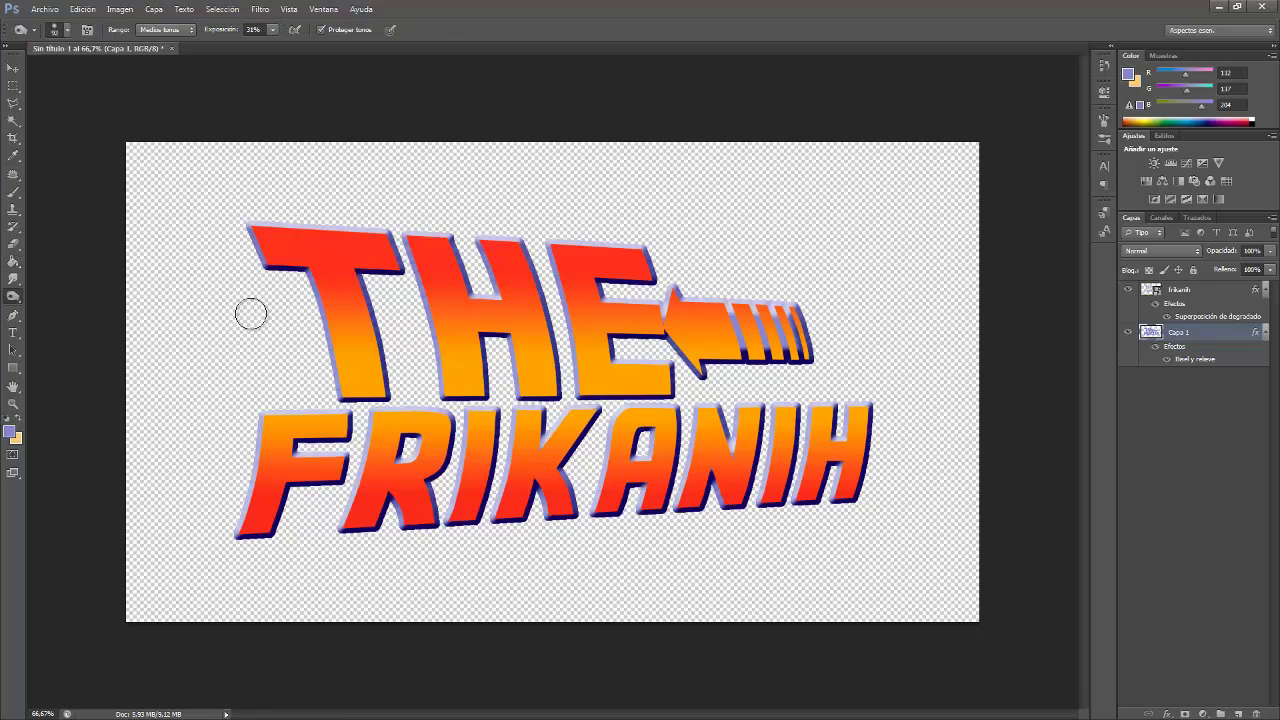
click(17, 301)
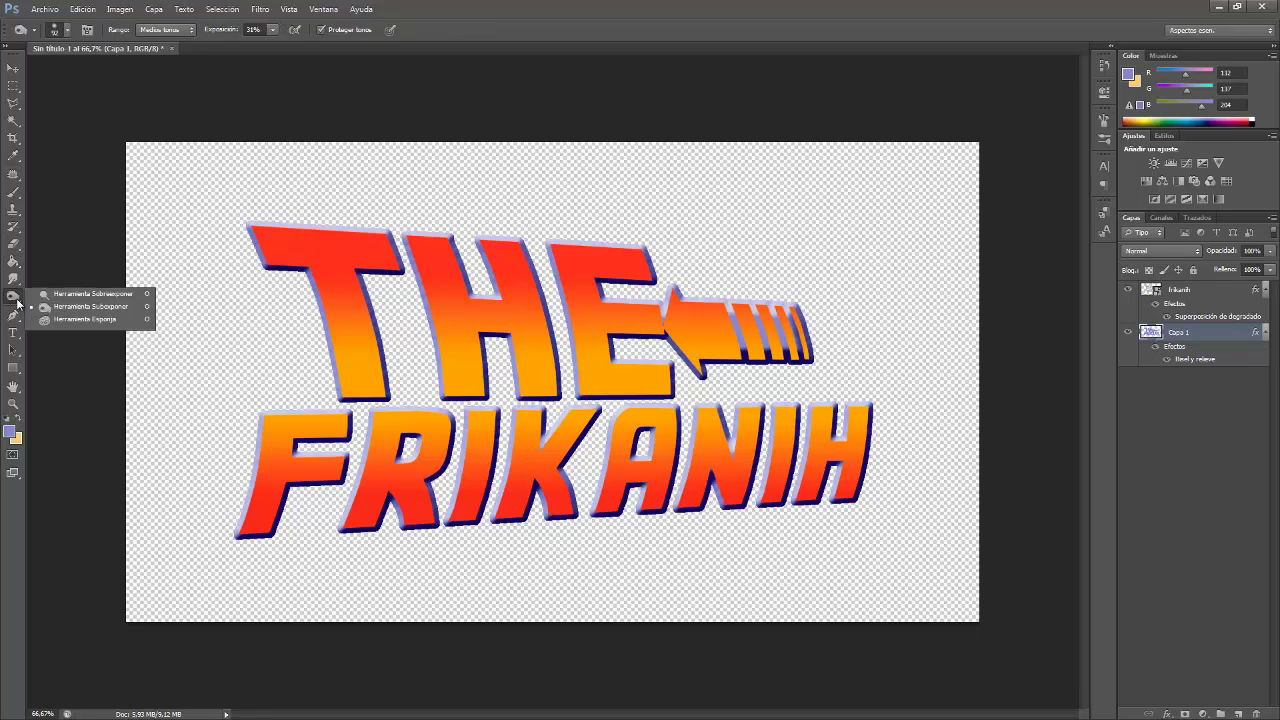
click(70, 305)
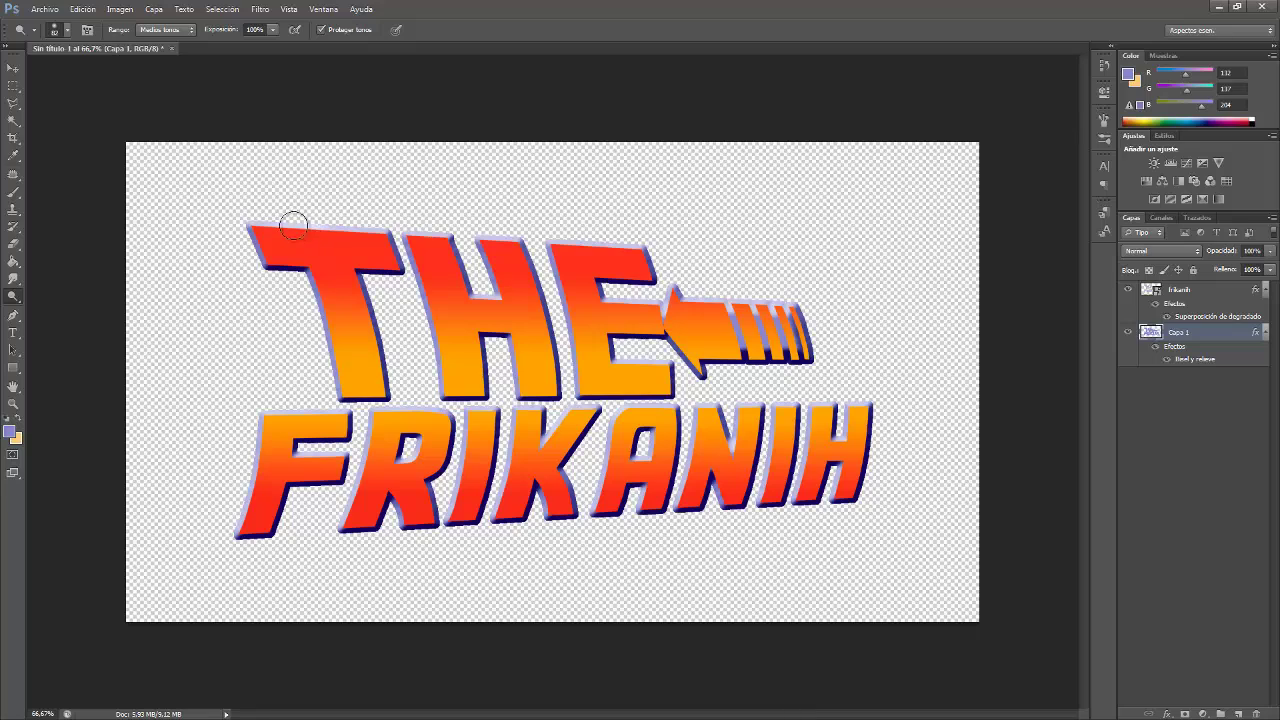
click(428, 228)
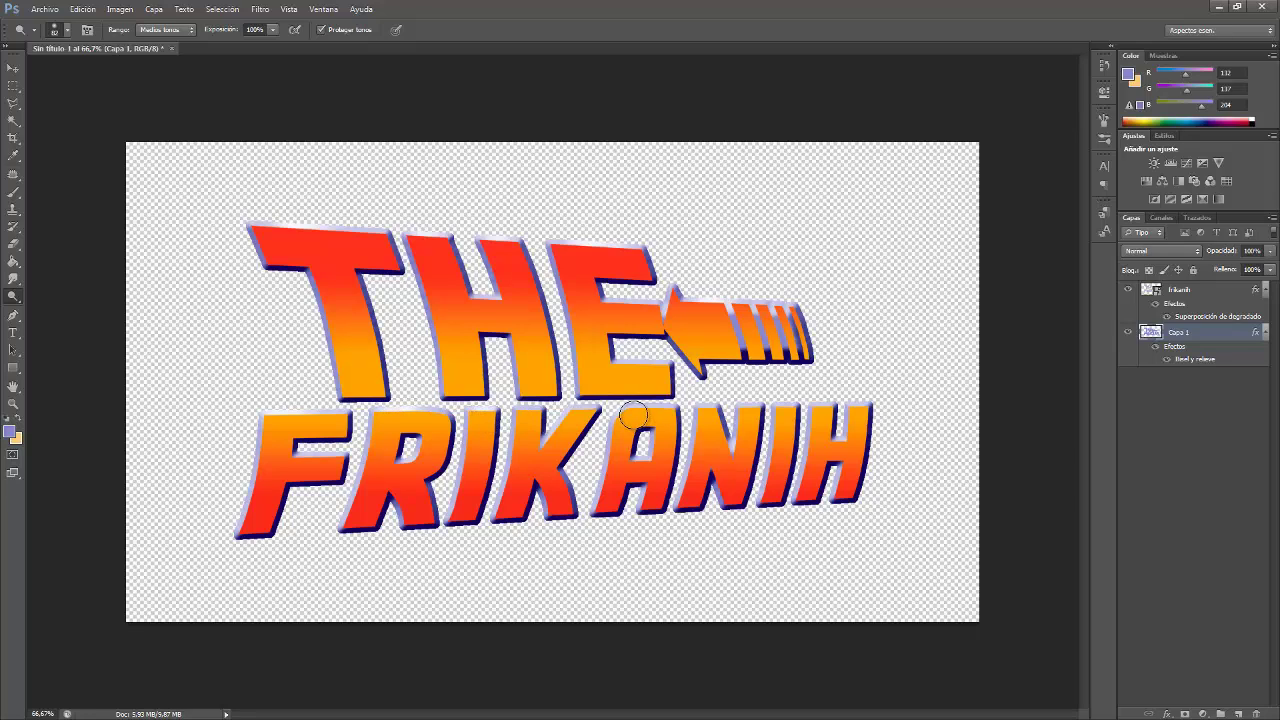
drag(628, 432, 650, 460)
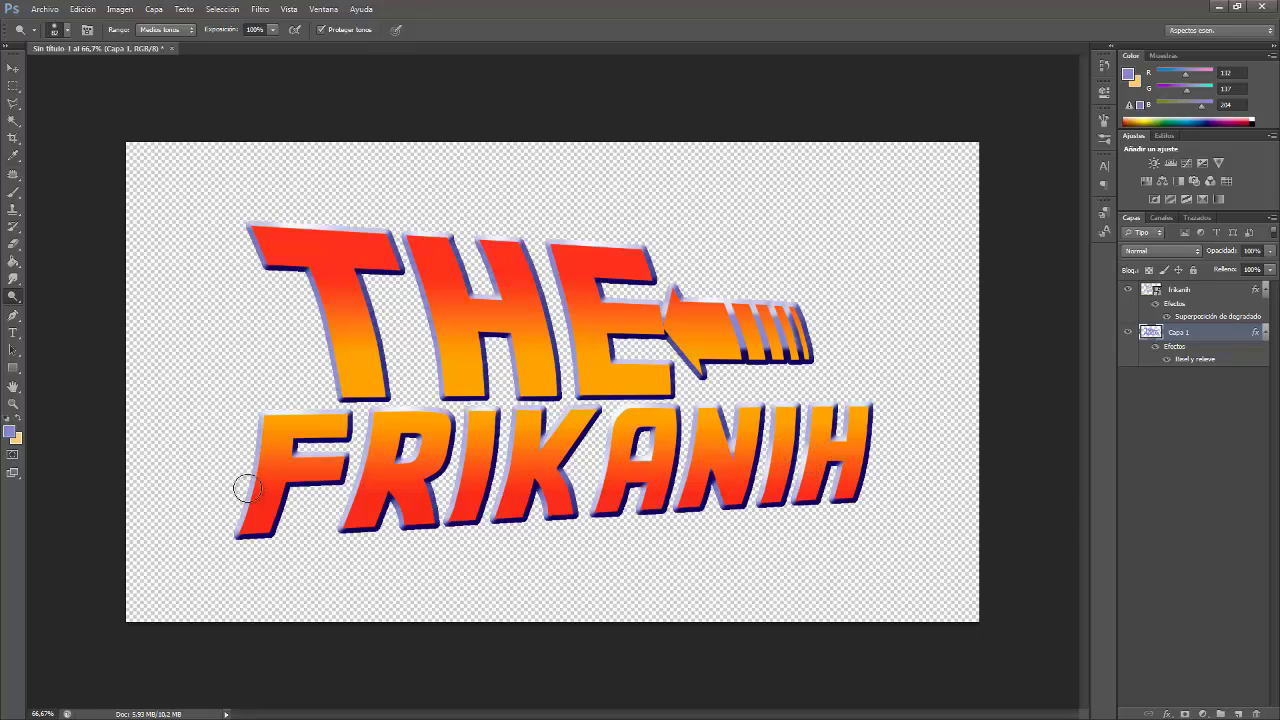
drag(243, 486, 250, 483)
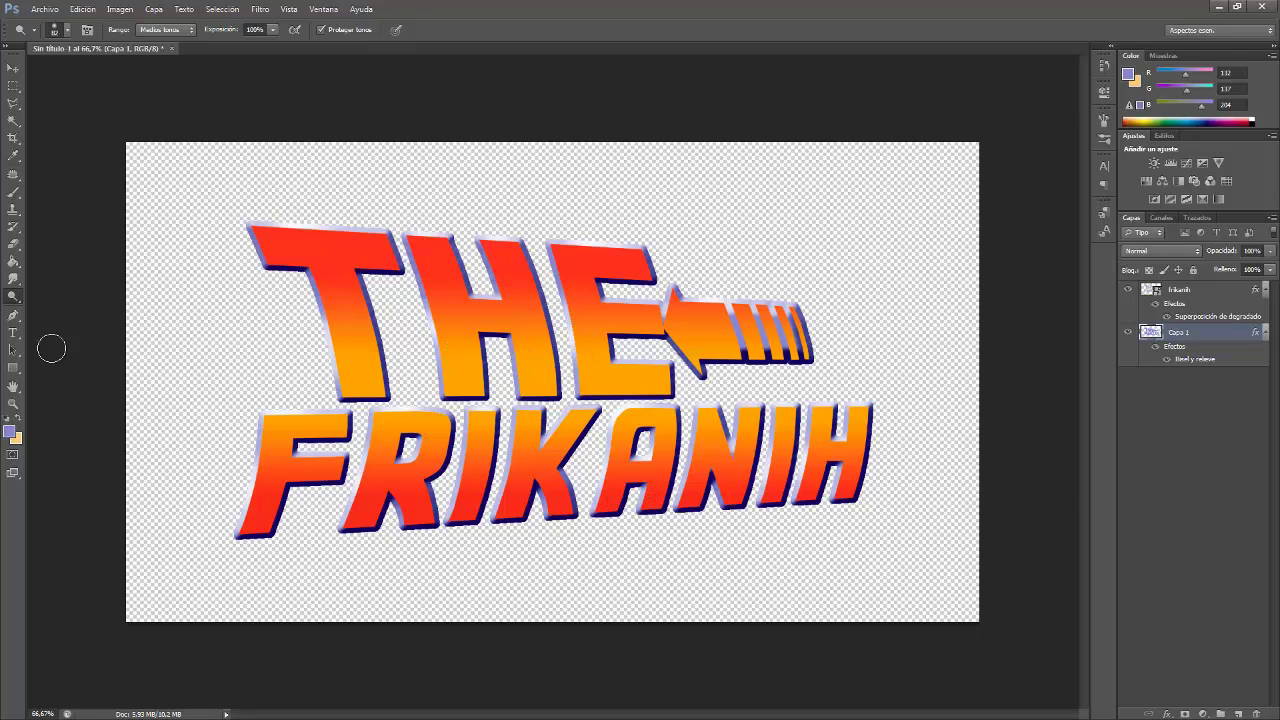
Burn the outline along the FRIKANIH letter bottoms using the Burn tool at 31% exposure
right_click(15, 298)
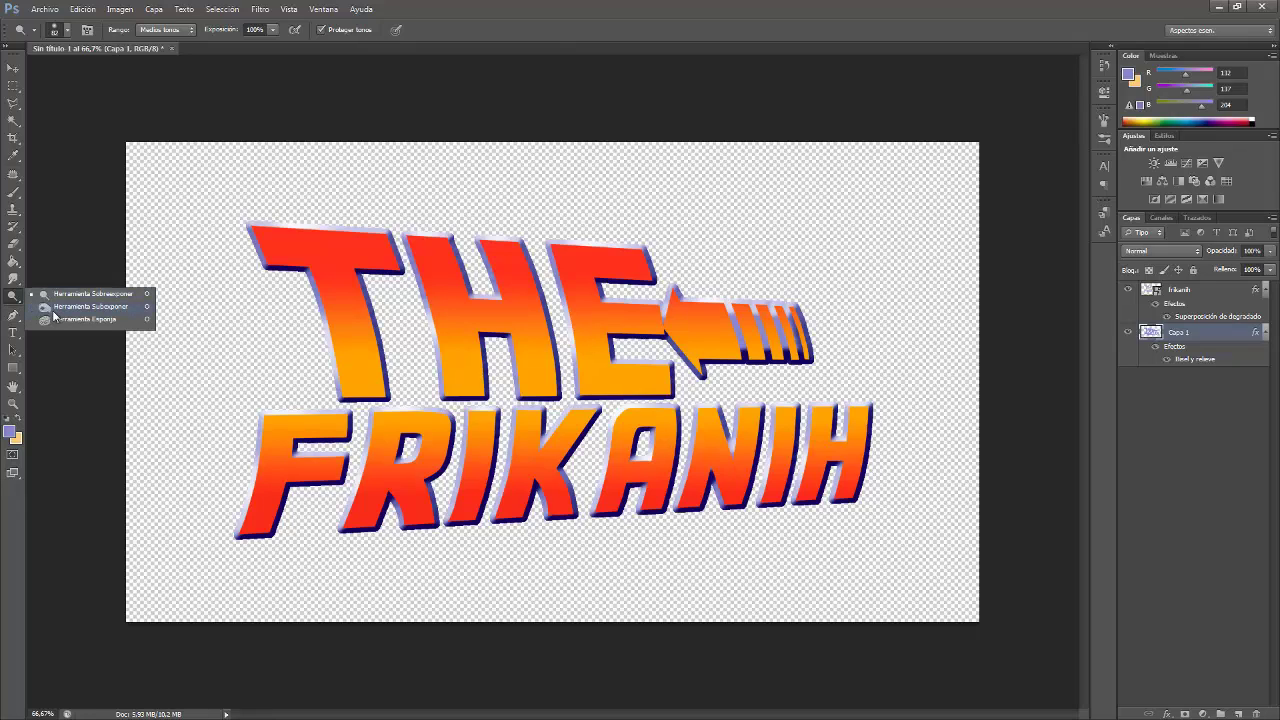
click(54, 308)
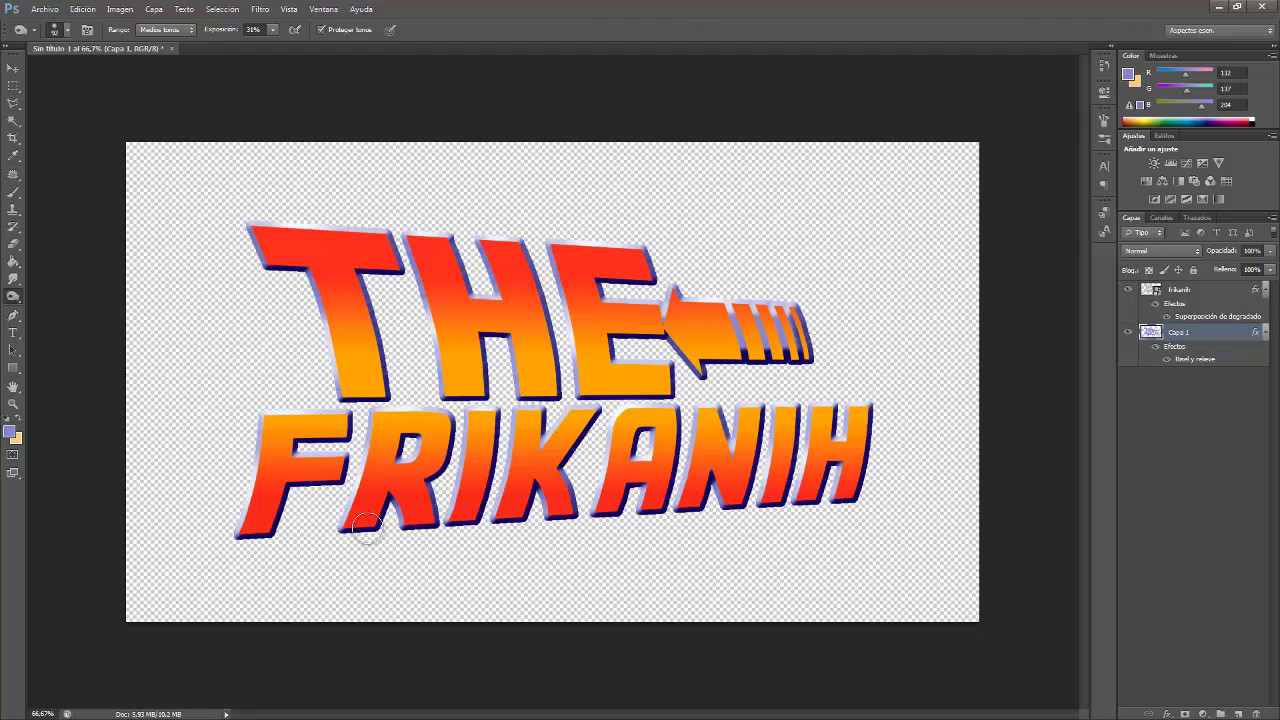
drag(492, 478, 484, 487)
Save the Photoshop logo as title.psd in Photoshop format in the BTF letters folder
click(43, 10)
click(83, 171)
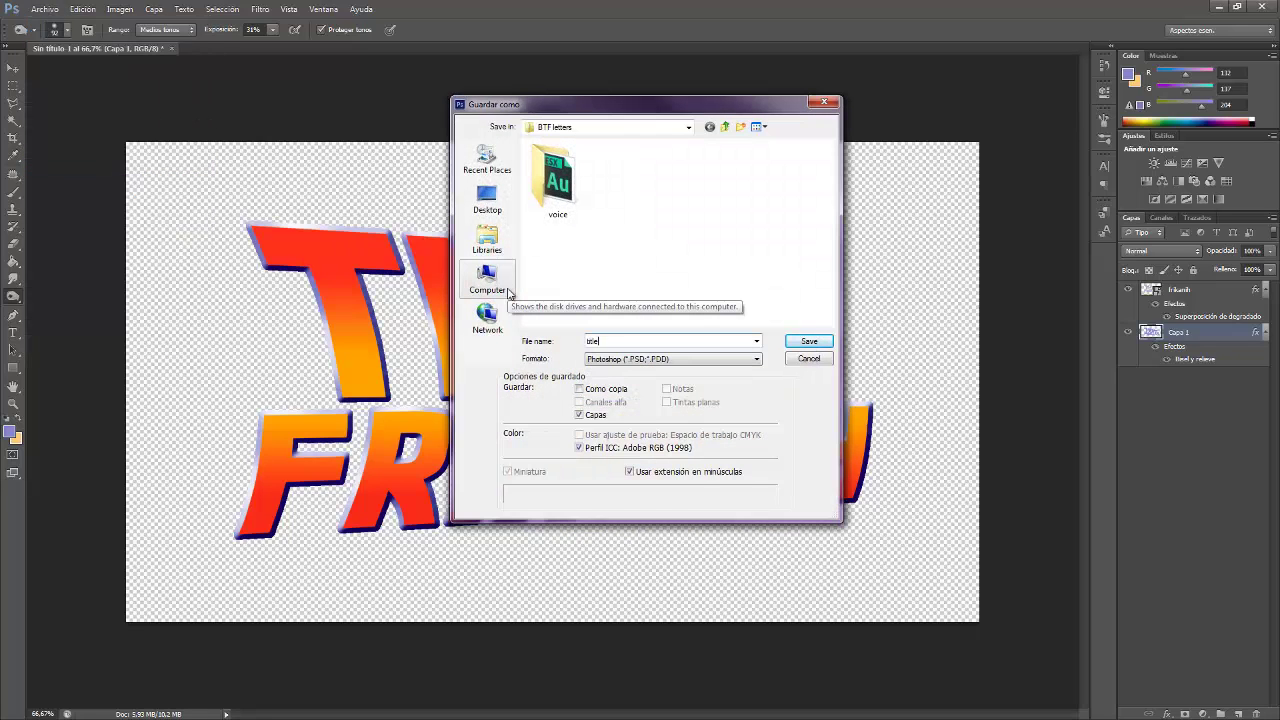
key(Return)
key(Return)
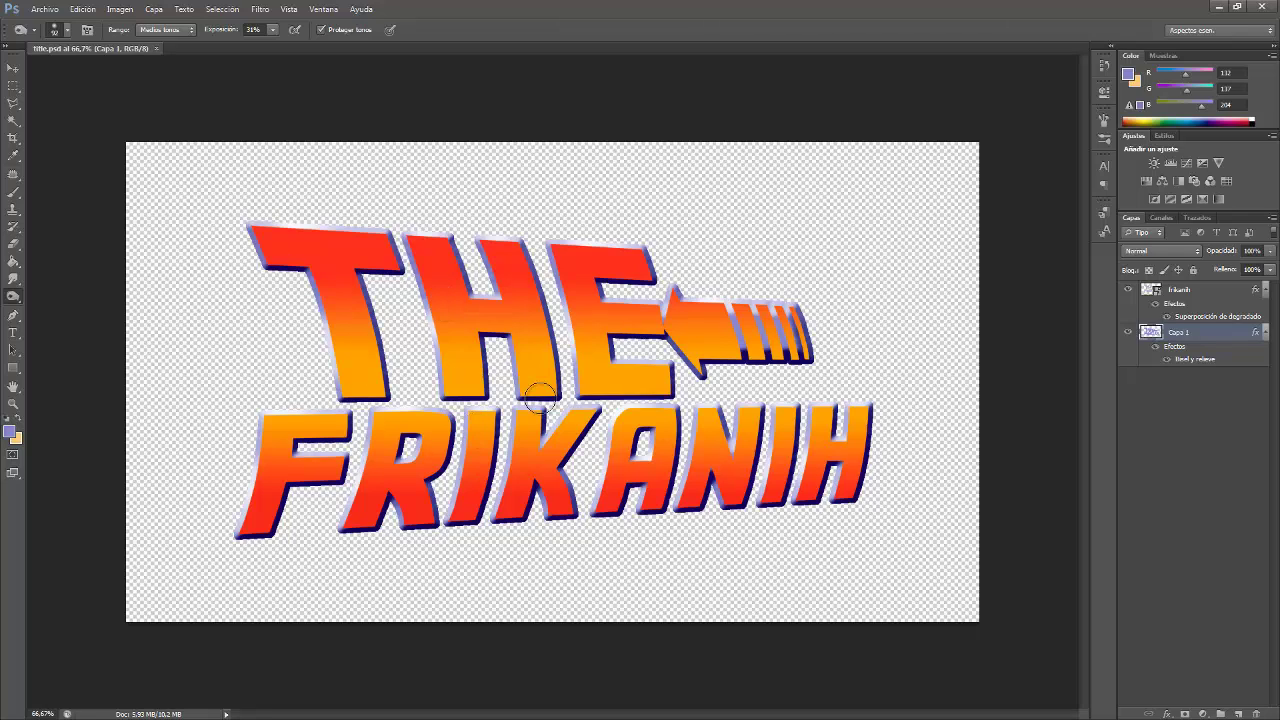
Add a black (000000) Color Overlay layer style to the frikanih layer
click(1177, 291)
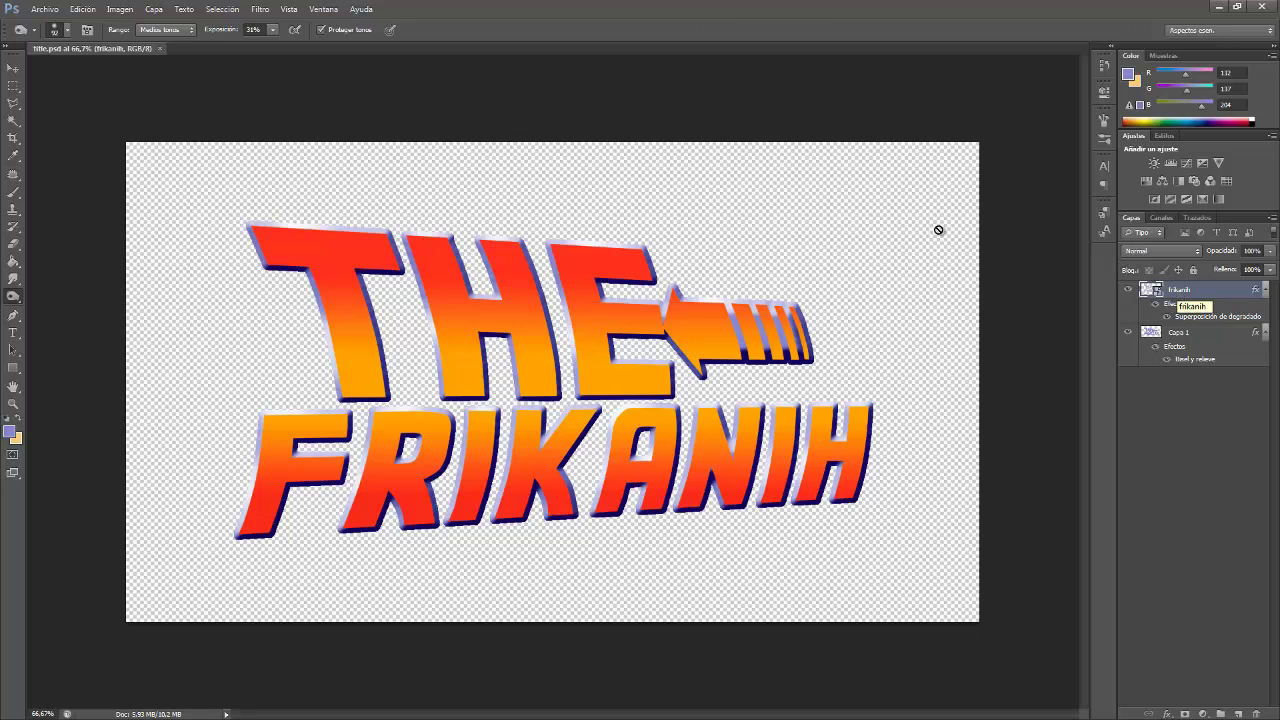
click(160, 10)
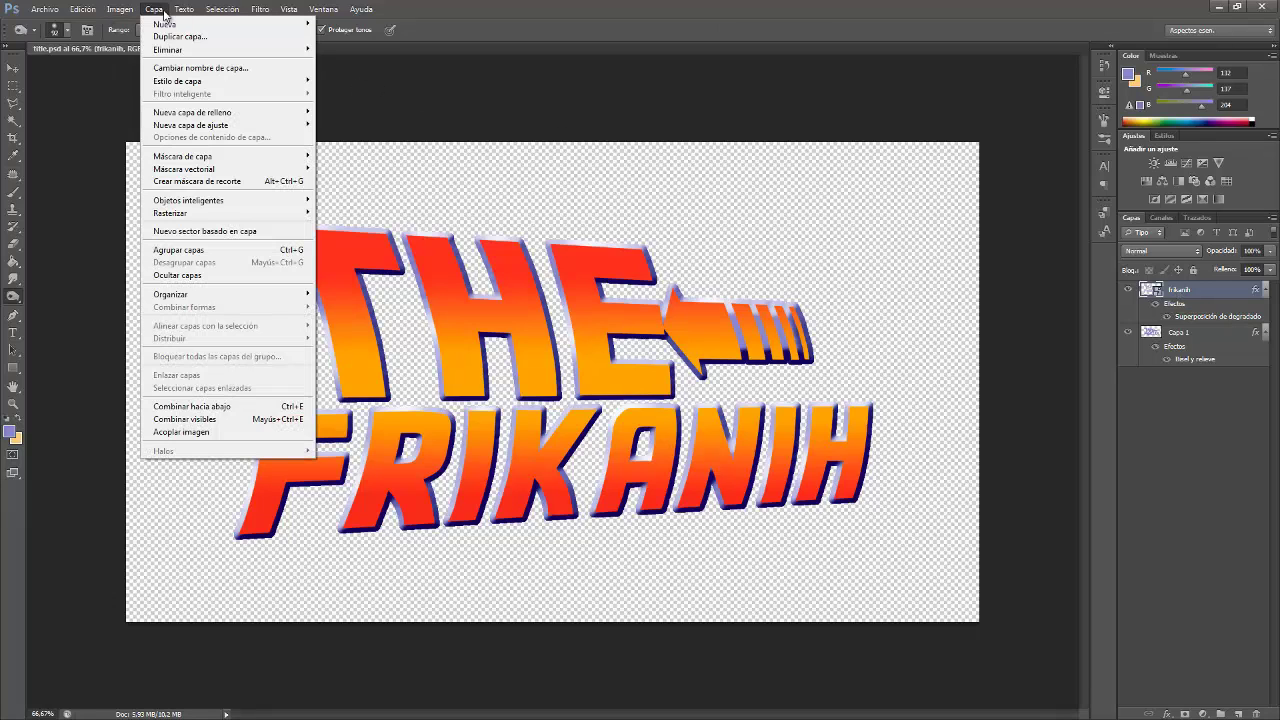
mouse_move(222, 81)
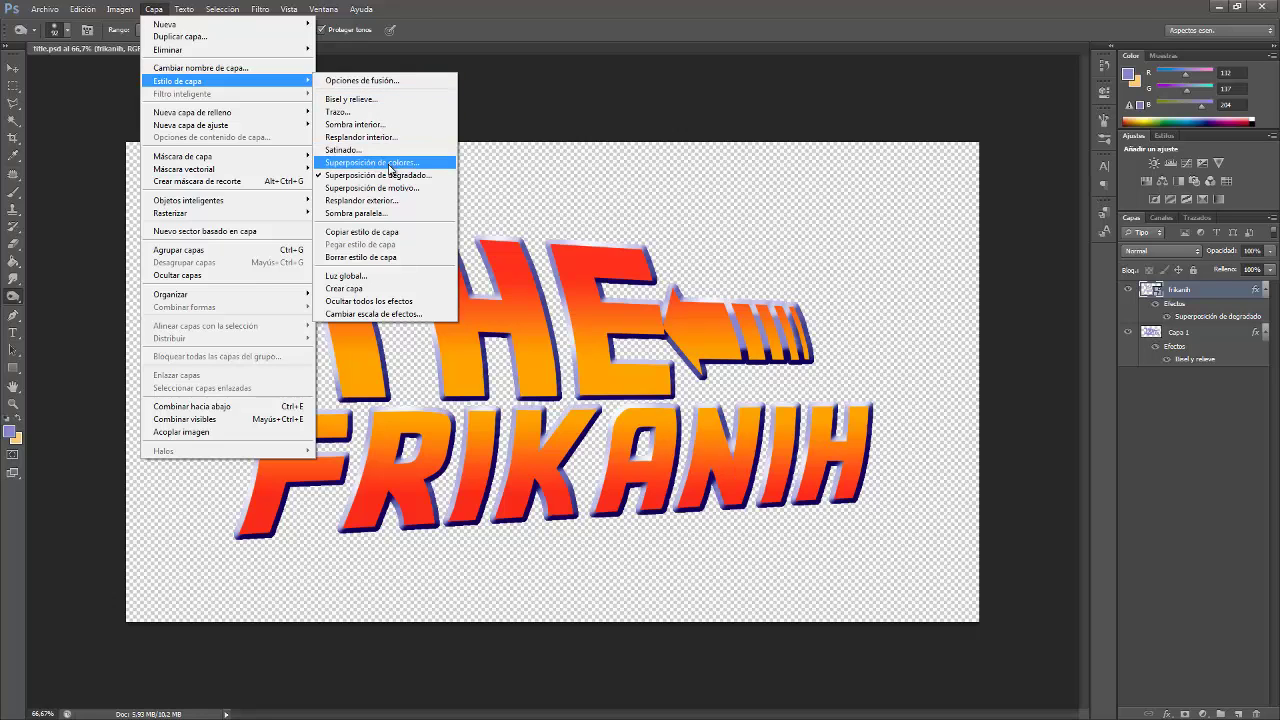
click(390, 163)
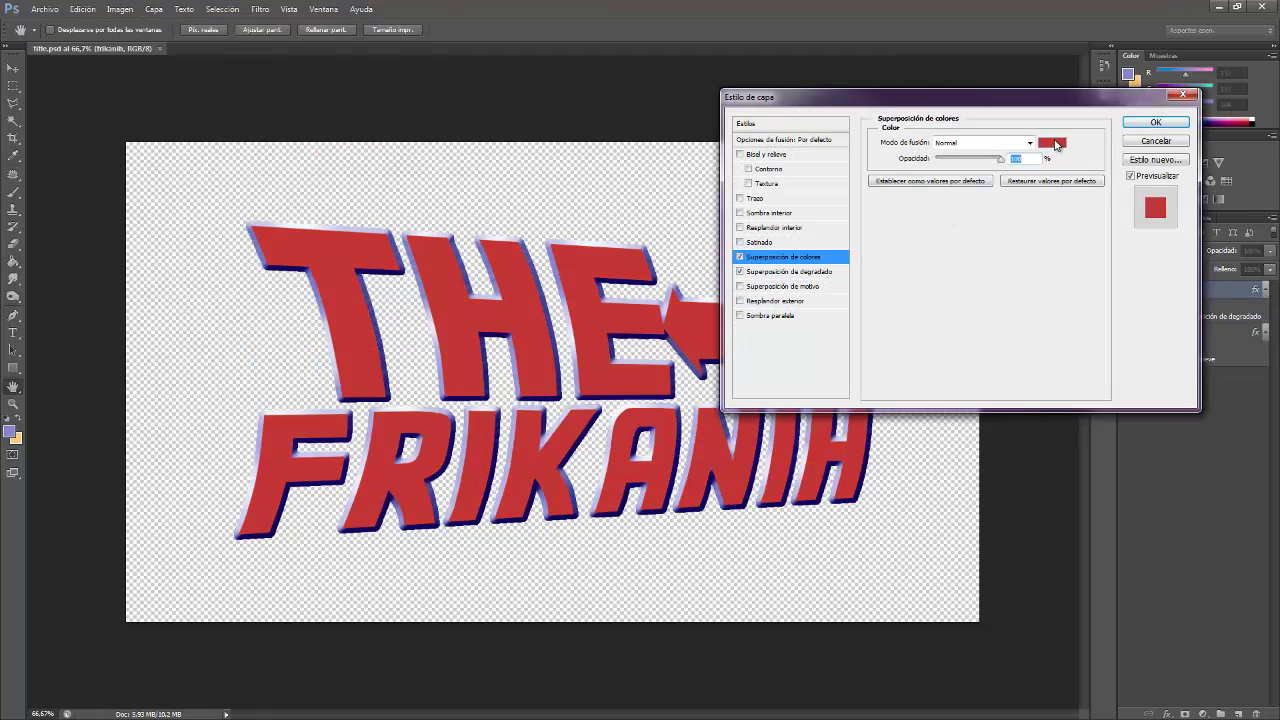
click(1052, 142)
click(407, 364)
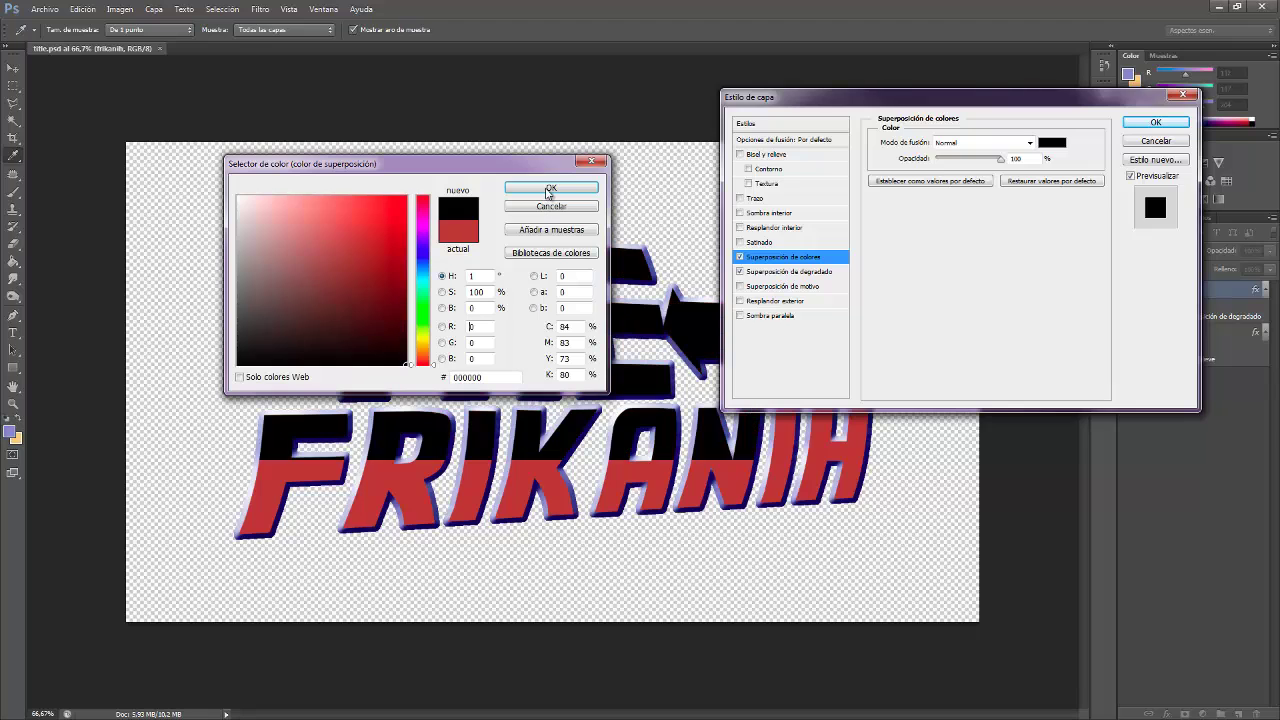
click(549, 188)
click(1155, 121)
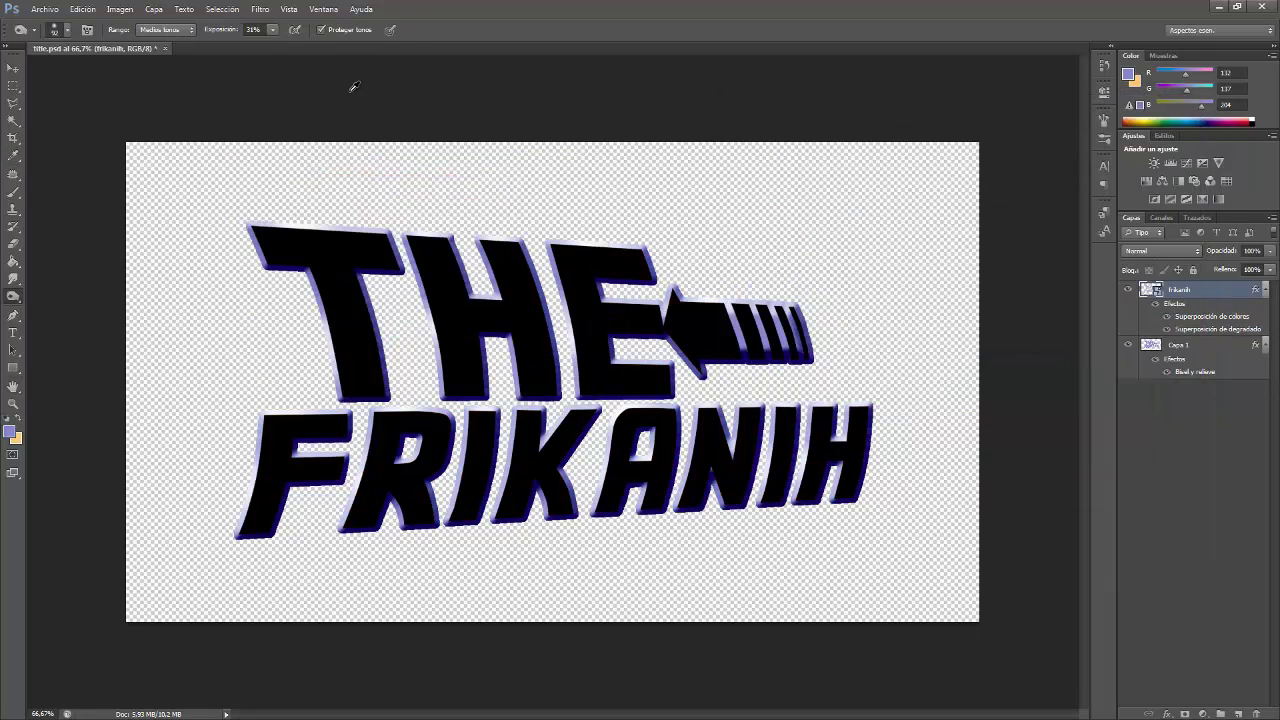
click(44, 10)
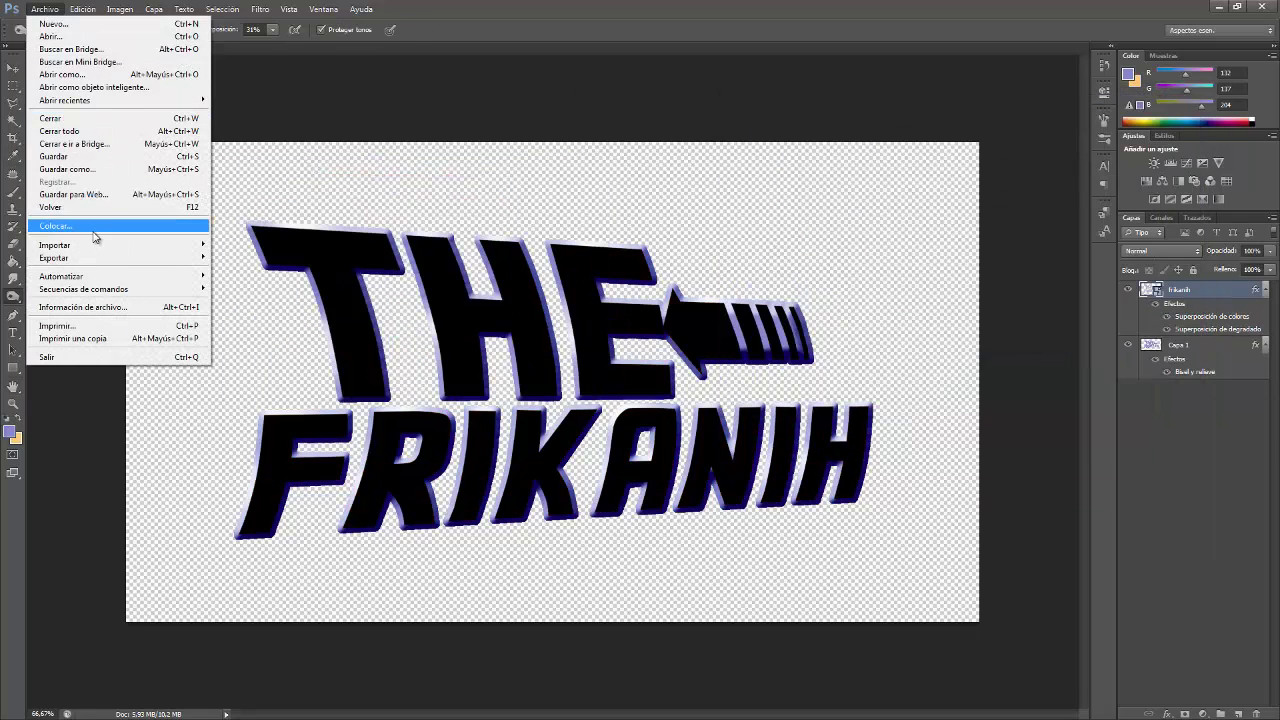
Save the black-lettered logo as a new file, title_black.psd
click(83, 170)
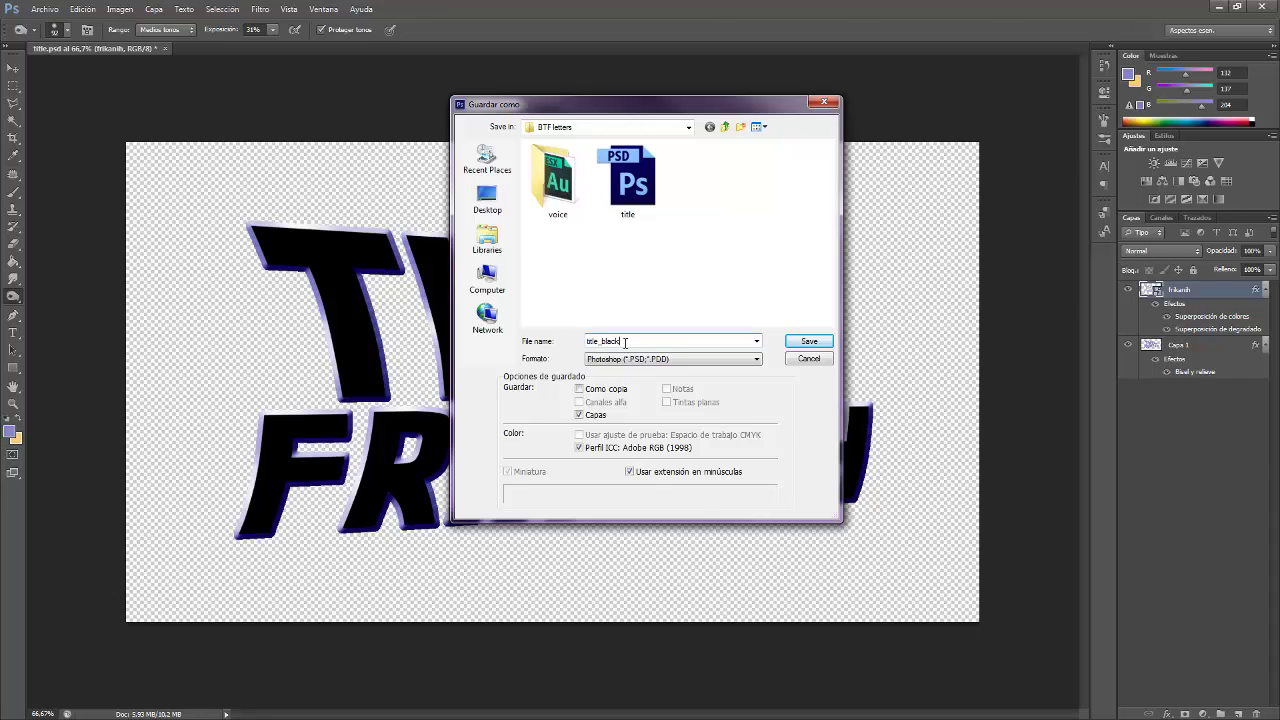
text(_black)
key(Return)
key(Return)
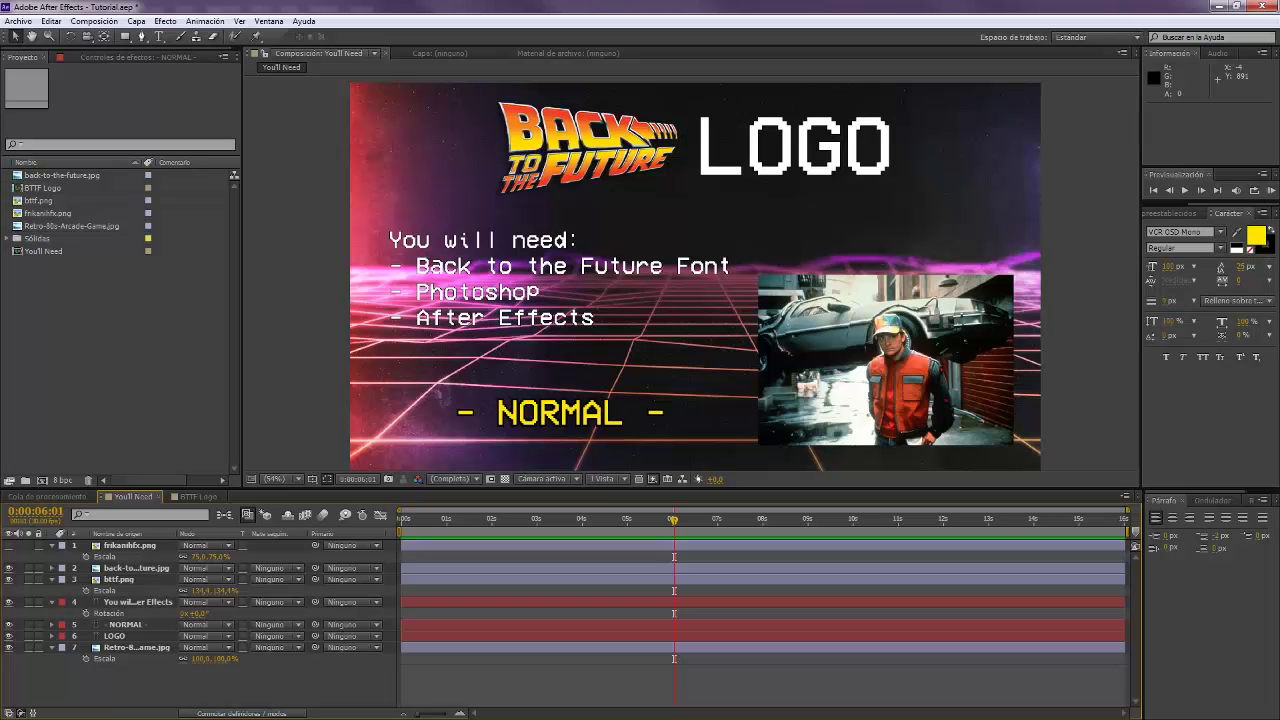
With the BTTF Logo comp active, import title.psd and title_black.psd into the project
click(198, 496)
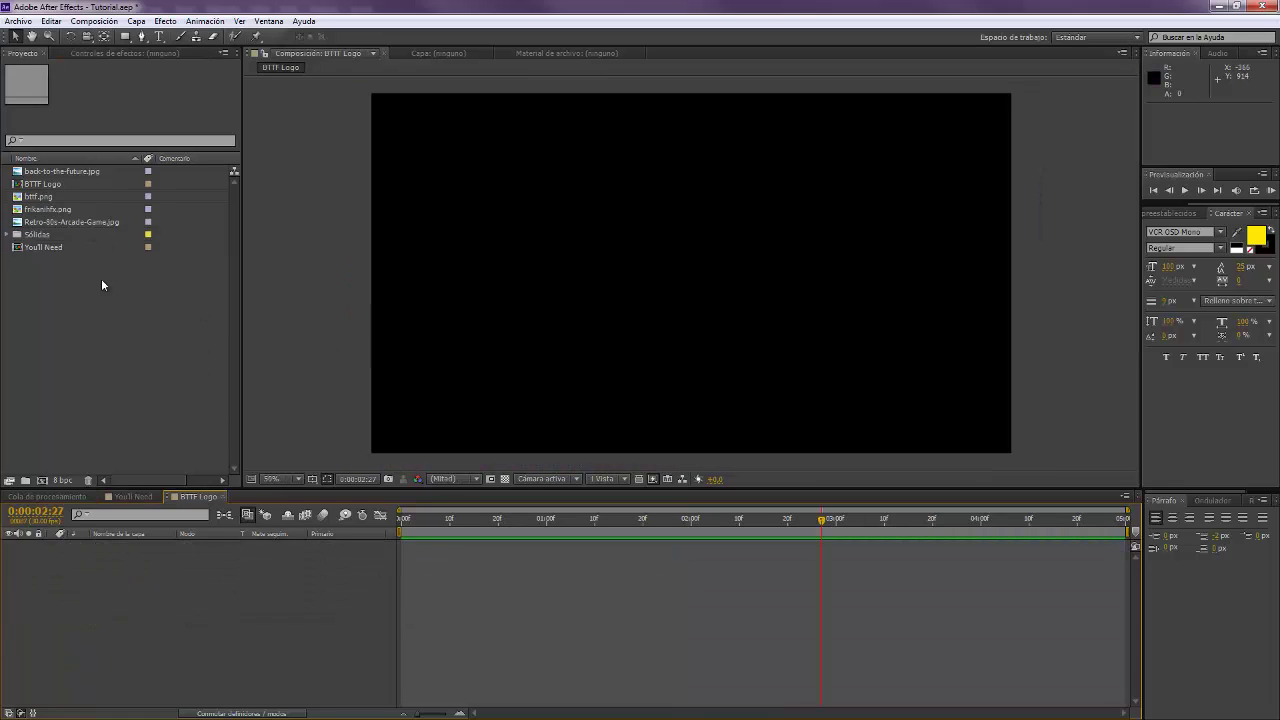
double_click(94, 352)
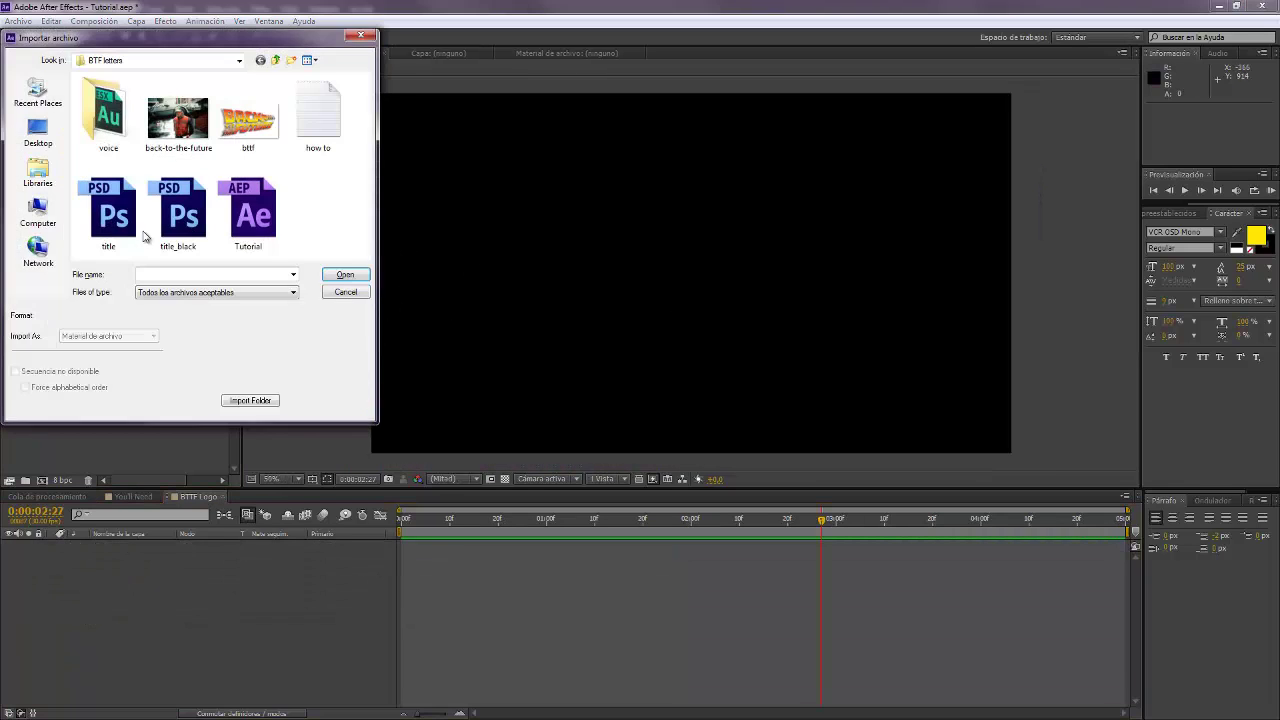
click(178, 212)
ctrl+click(108, 212)
click(345, 274)
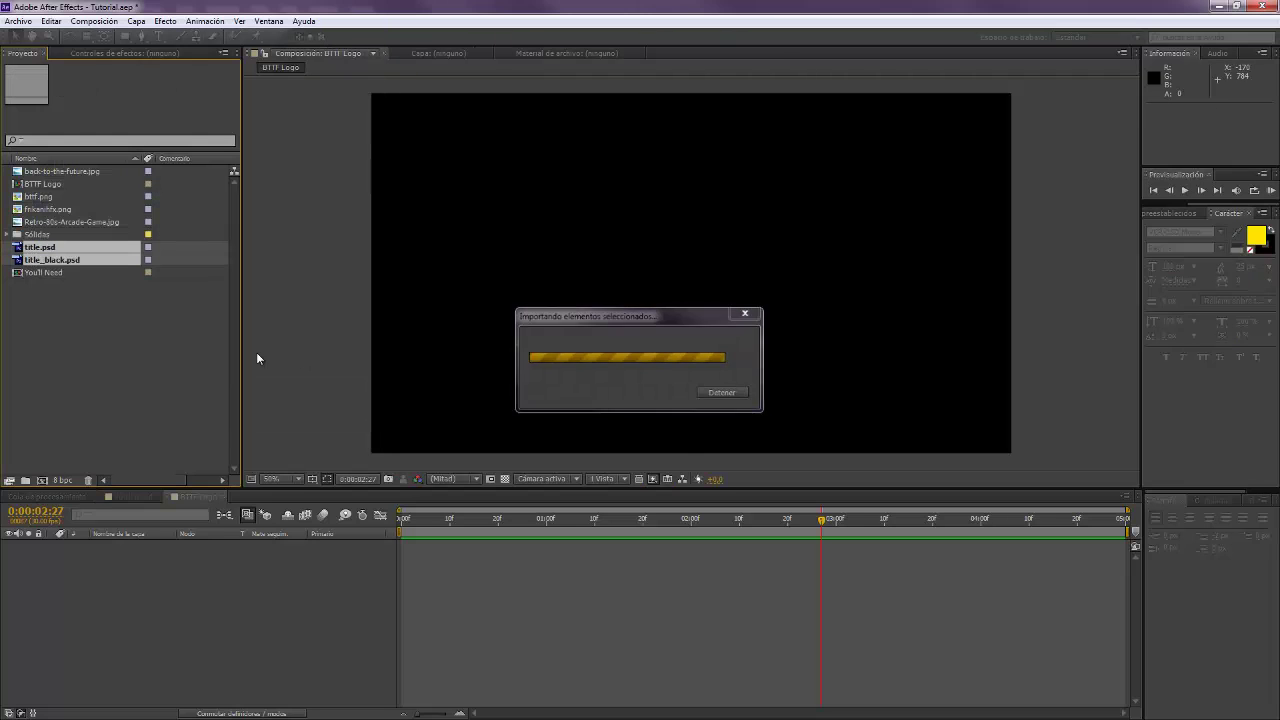
Add title_black.psd as a layer in the BTTF Logo composition timeline
click(119, 362)
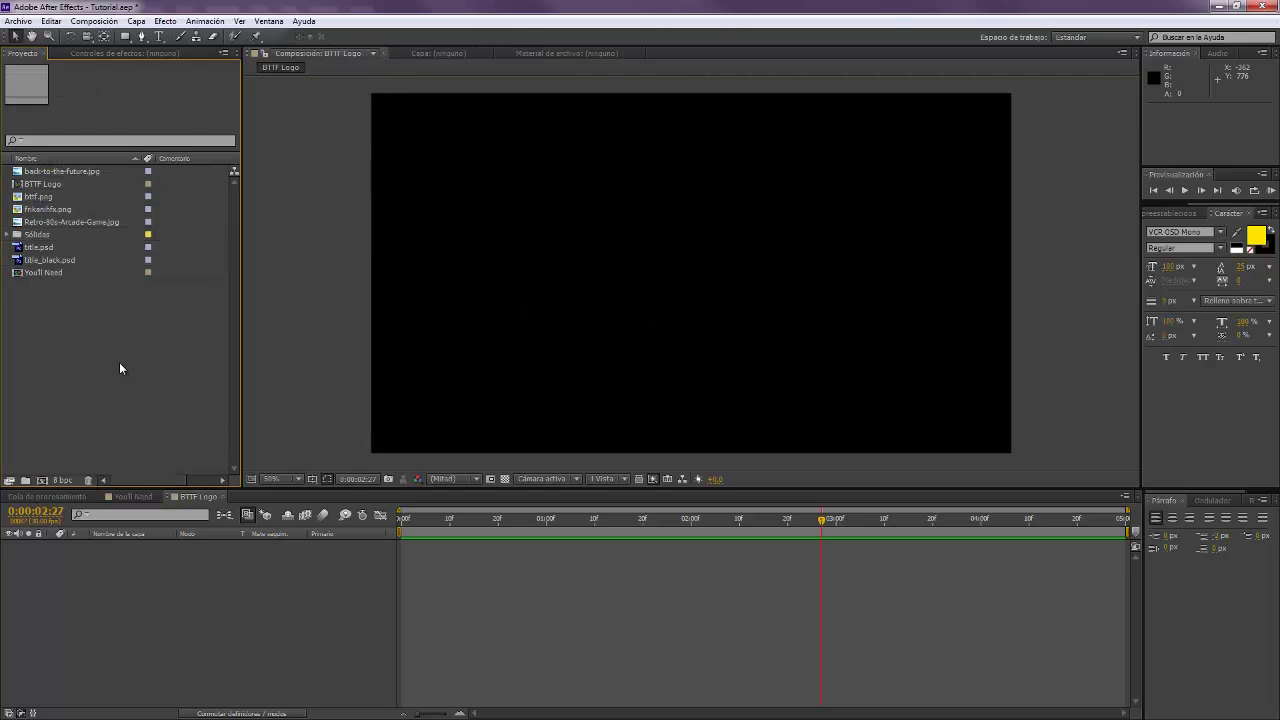
click(52, 260)
drag(52, 260, 187, 549)
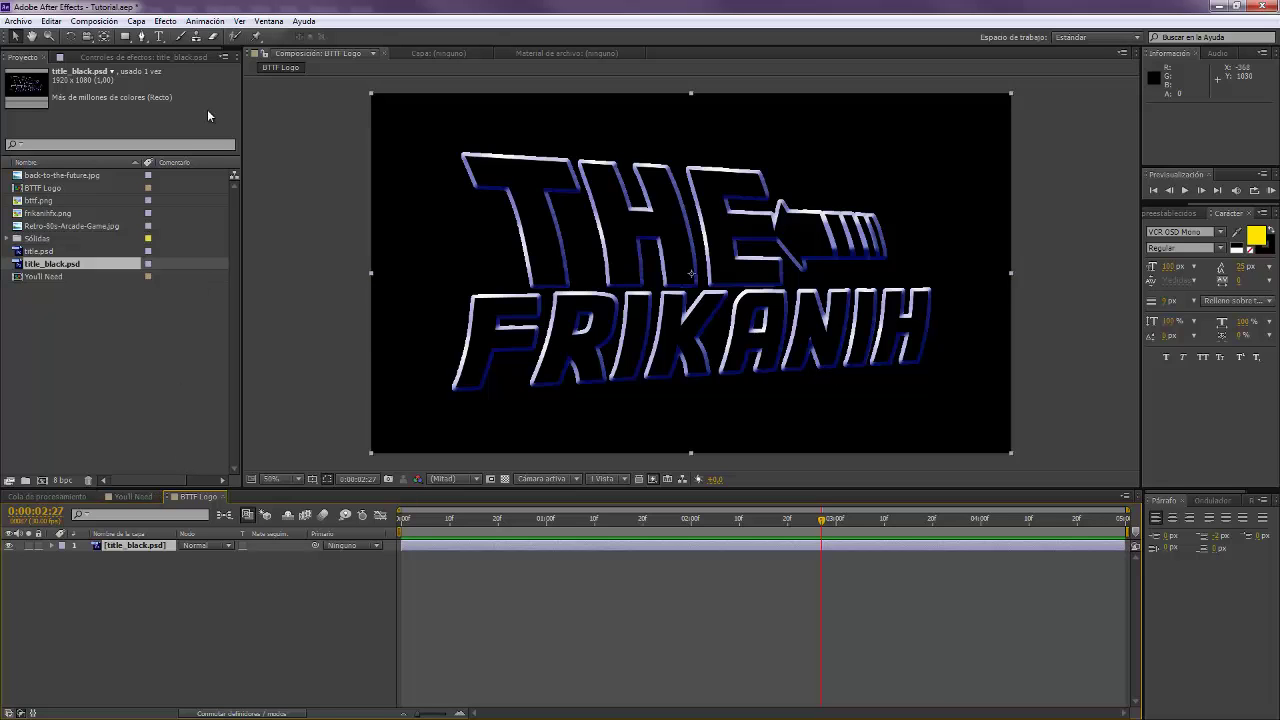
Add a new adjustment layer to the BTTF Logo composition
click(136, 21)
mouse_move(160, 36)
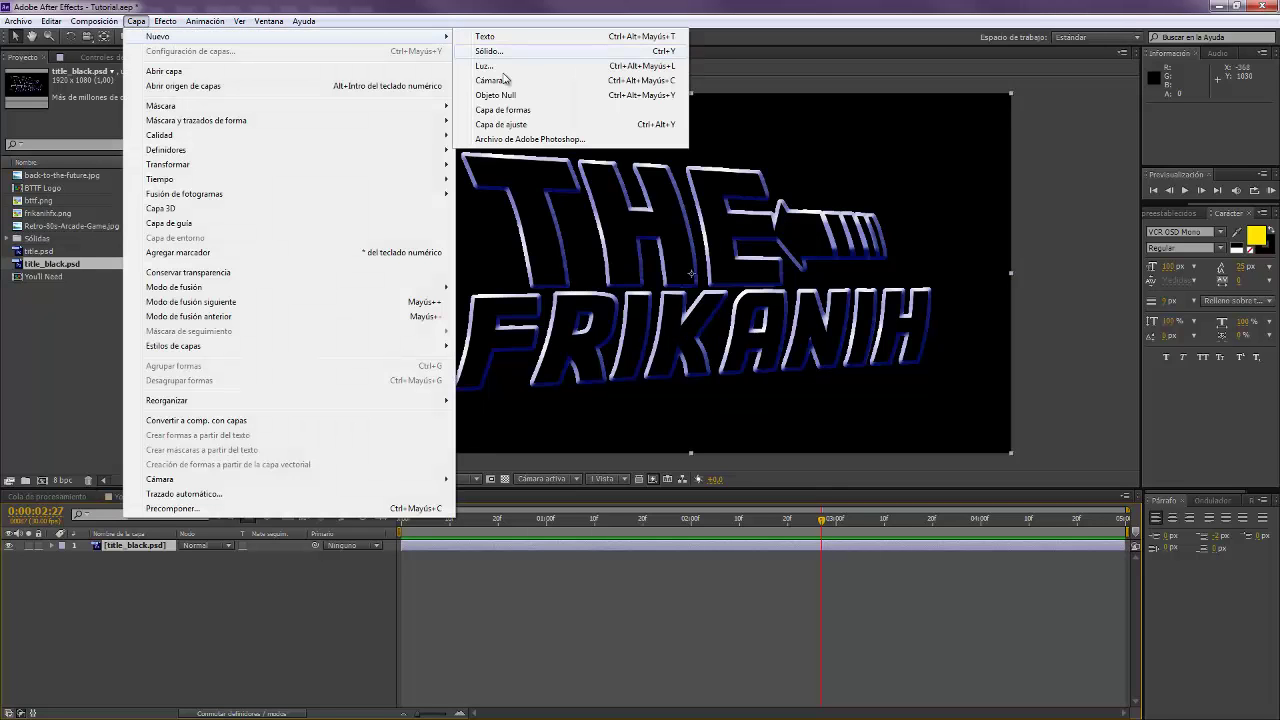
click(526, 125)
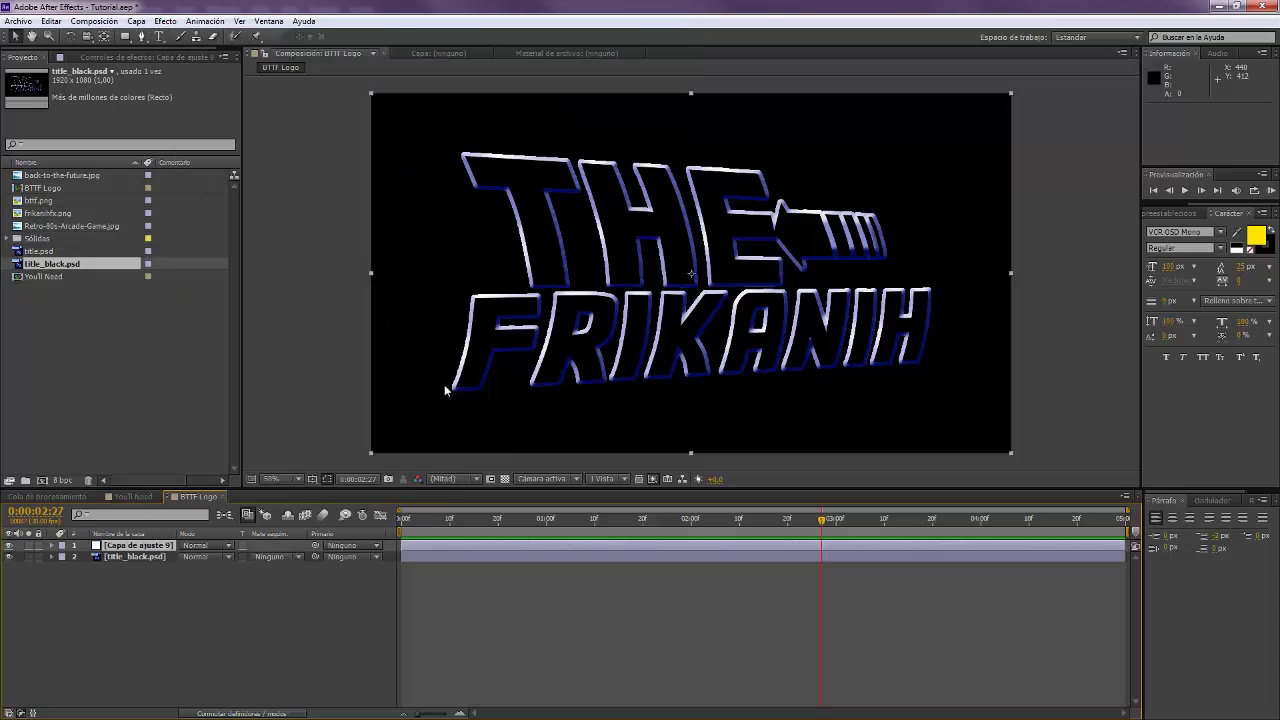
Draw a thin, slanted four-point mask with the Pen tool above the logo
click(141, 36)
drag(502, 161, 489, 306)
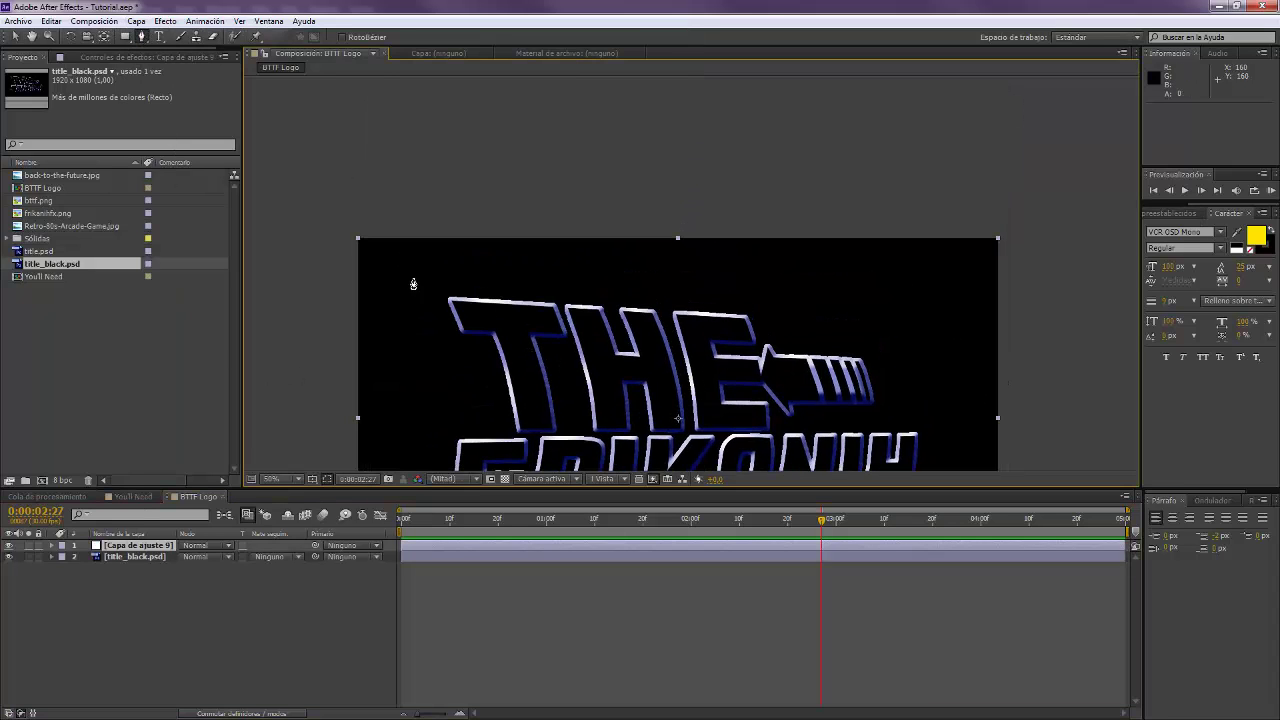
click(408, 249)
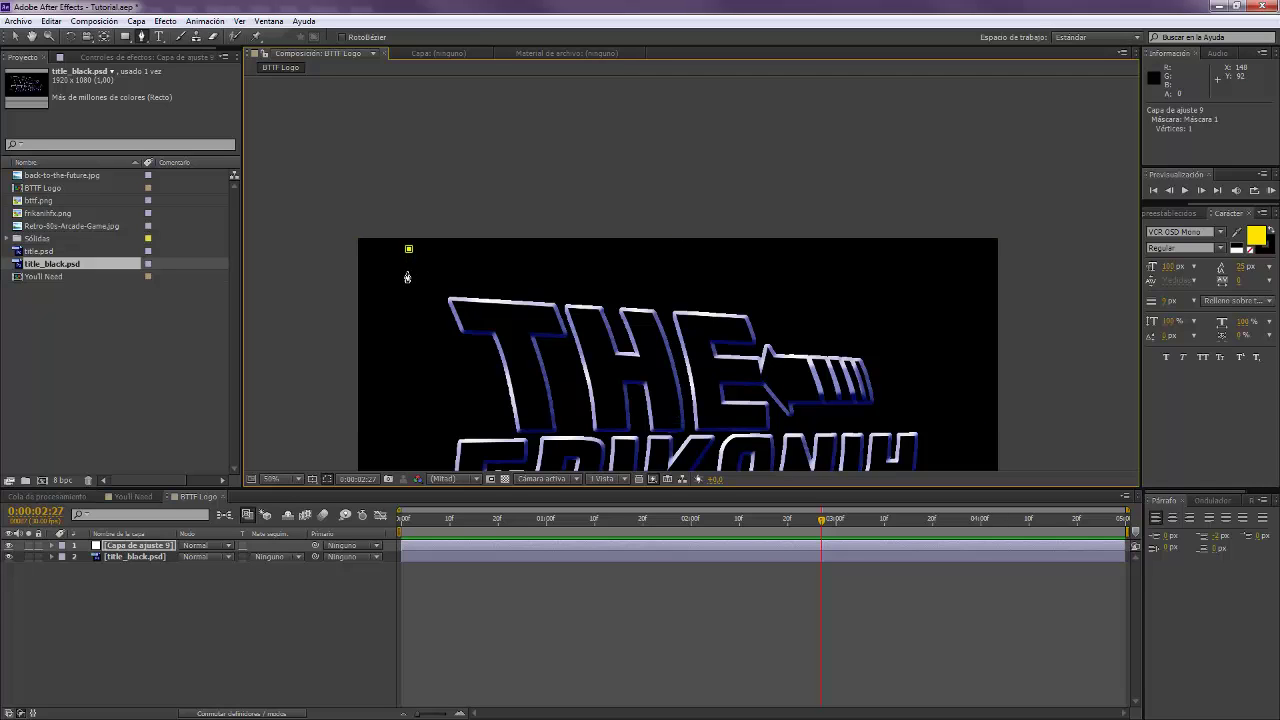
click(961, 146)
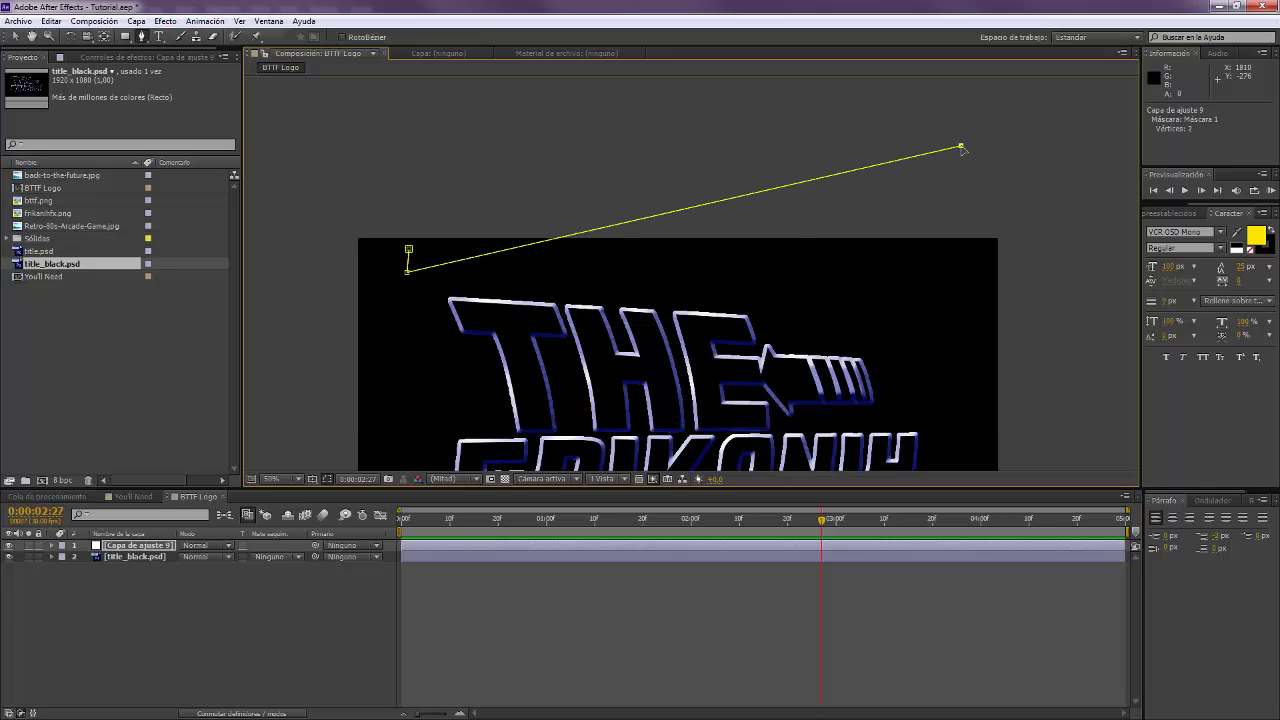
scroll(960, 155, up, 1)
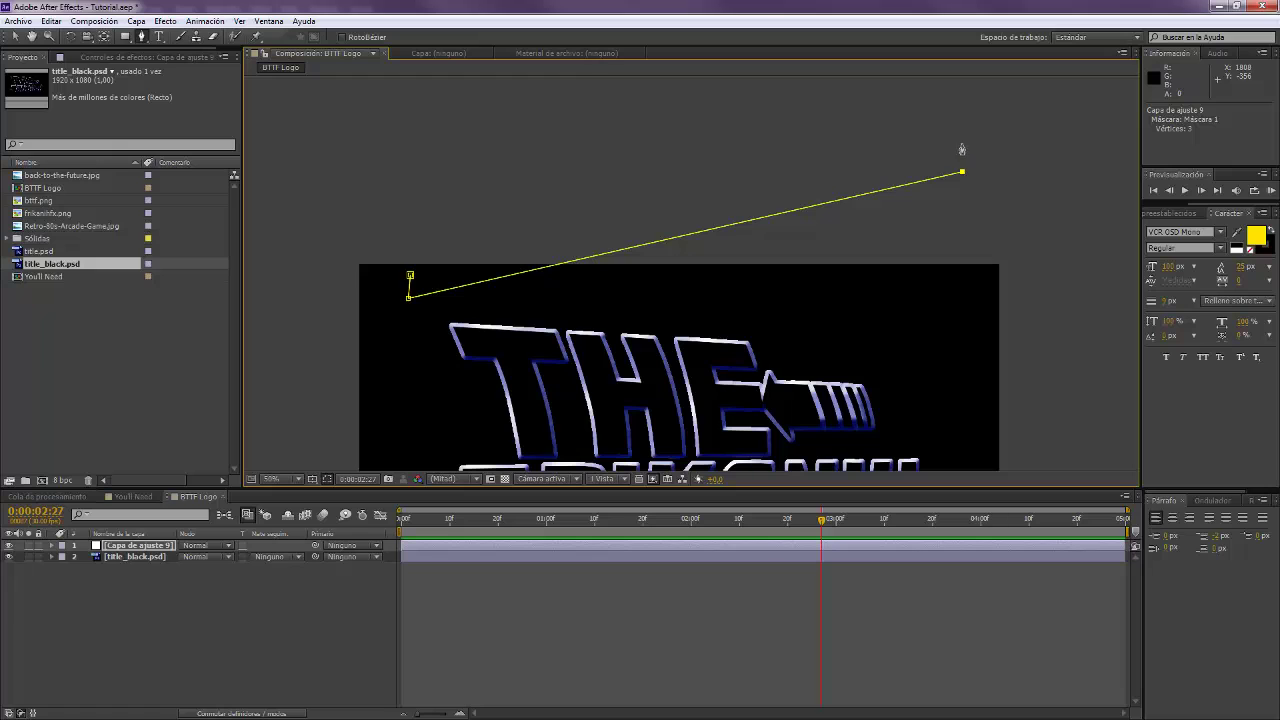
click(409, 278)
scroll(680, 300, down, 2)
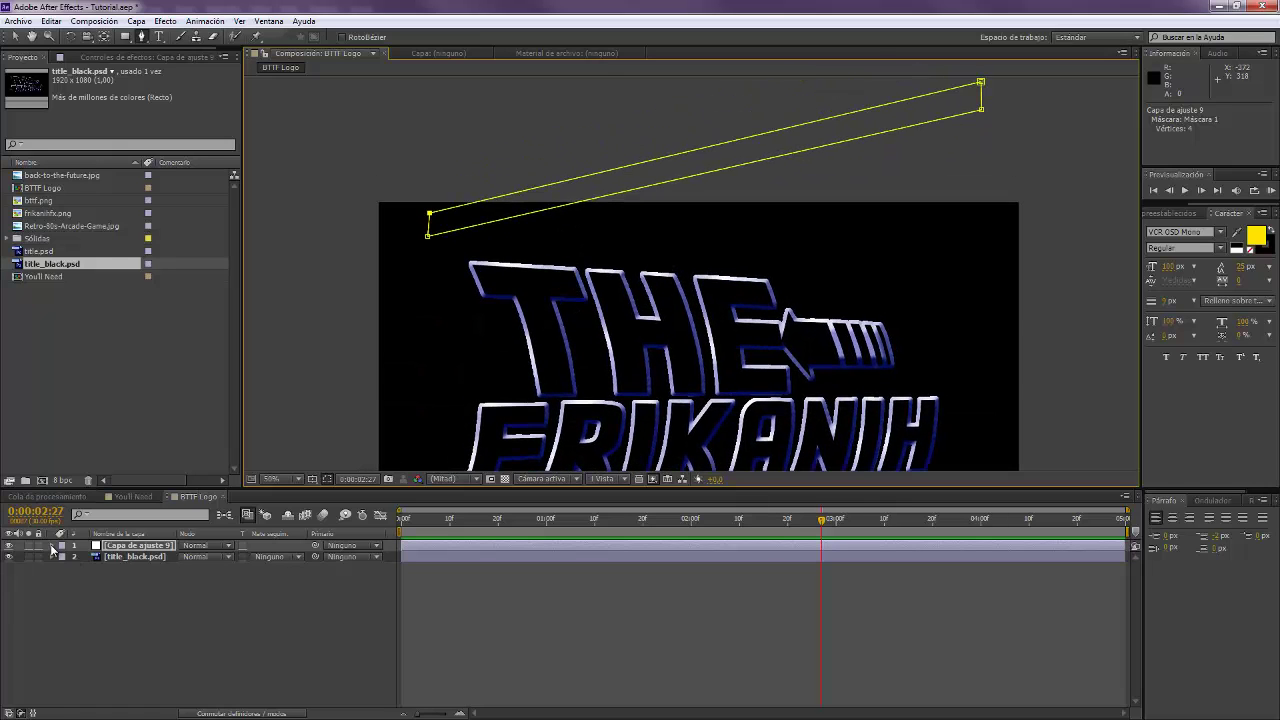
Give Máscara 1 a 50-pixel feather and a Mask Path keyframe at 0:00:03:00
click(52, 547)
click(63, 557)
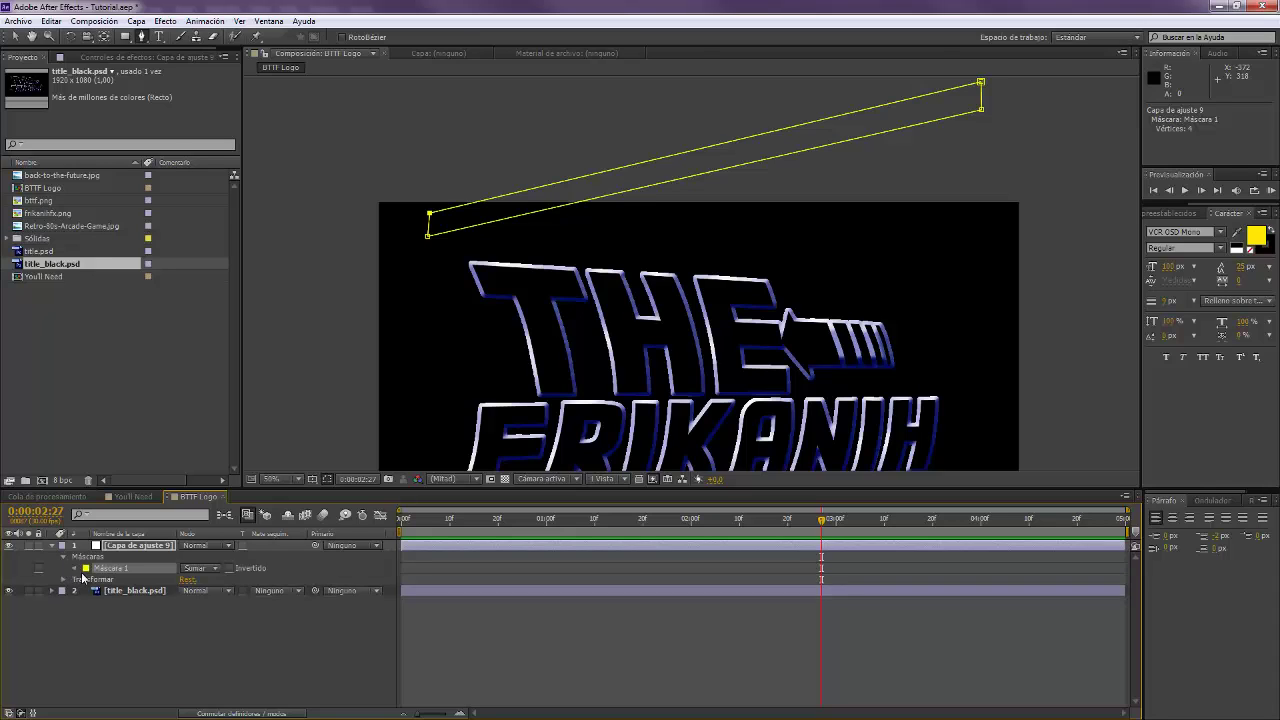
click(74, 568)
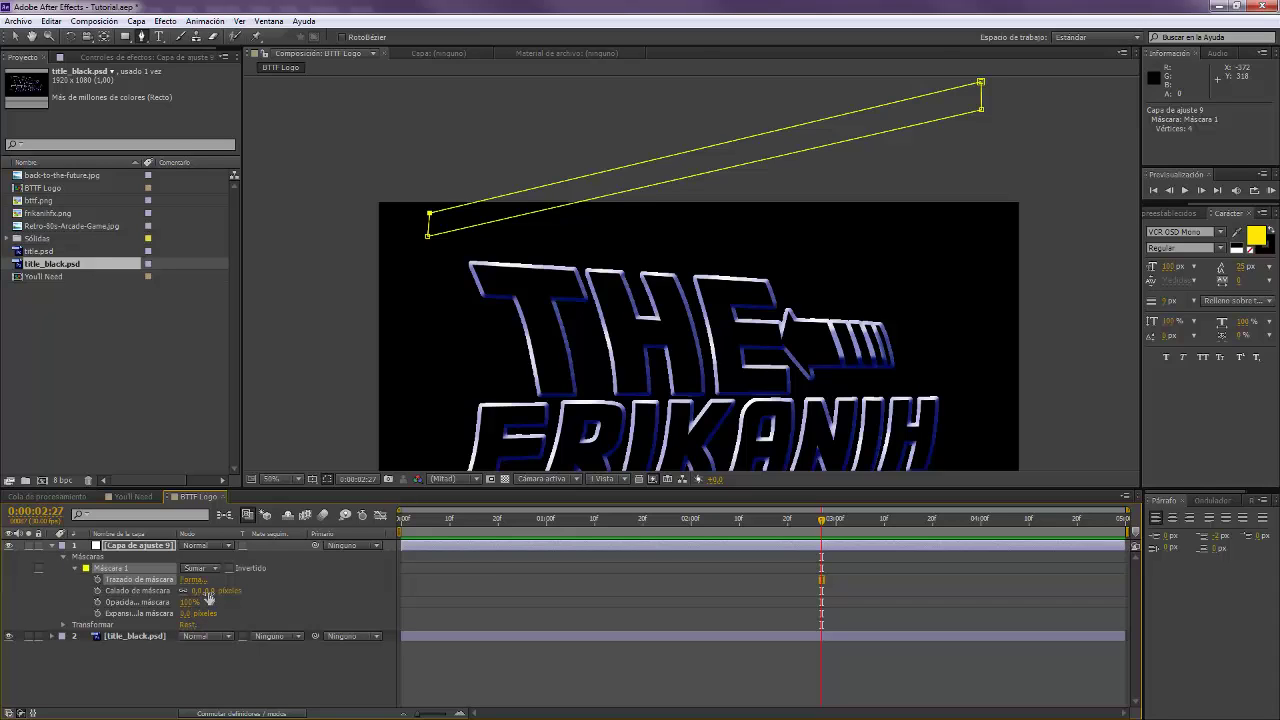
text(50)
key(Return)
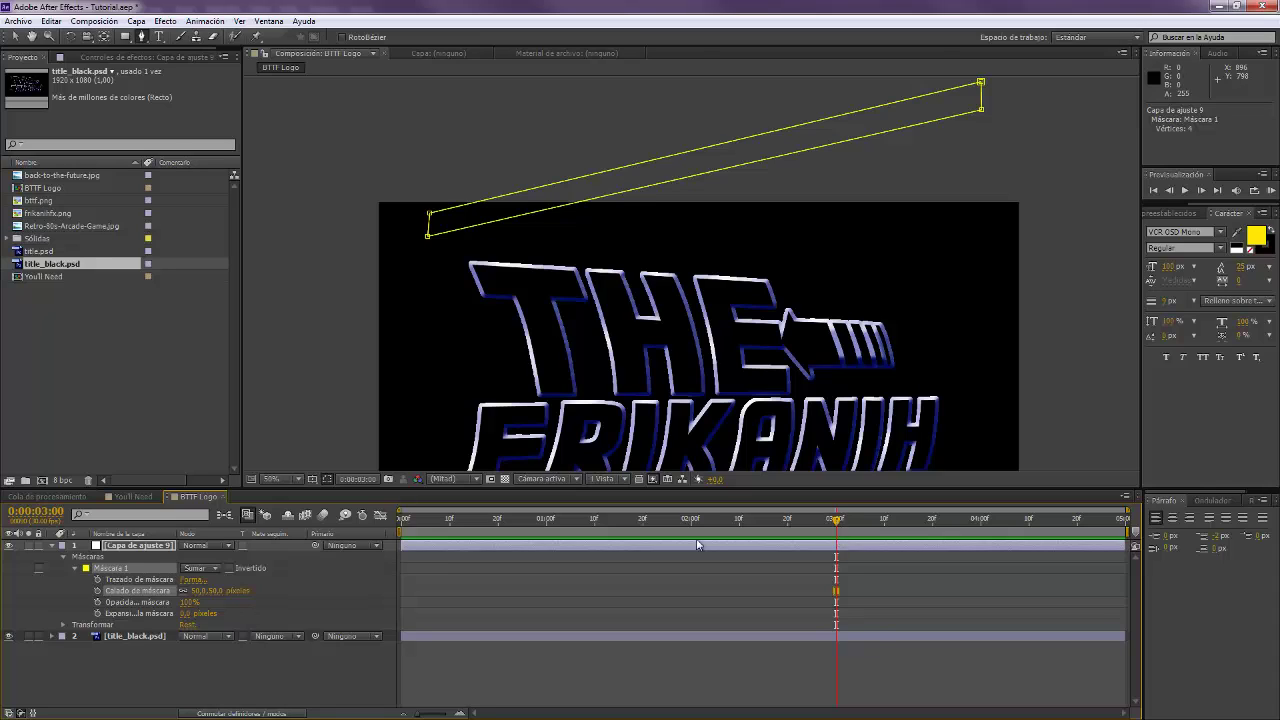
click(97, 580)
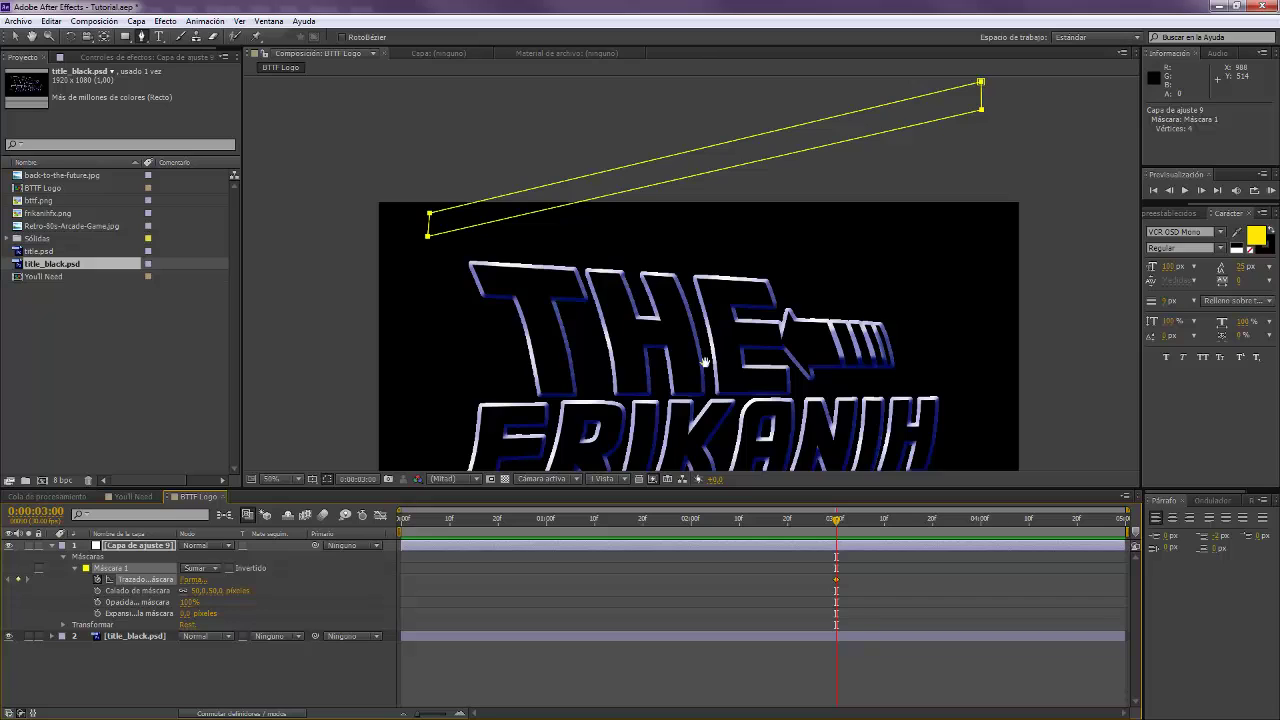
drag(705, 362, 687, 250)
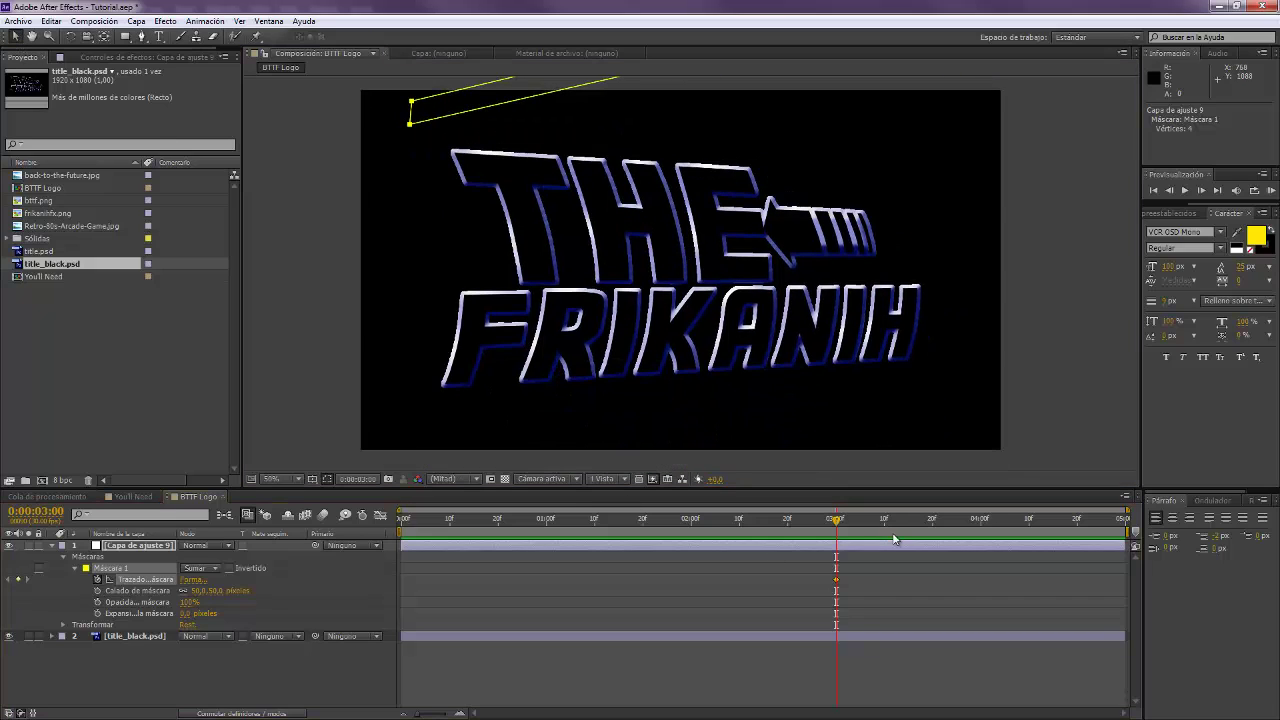
At 4 seconds, move the whole mask down below FRIKANIH to set the second path keyframe
click(980, 521)
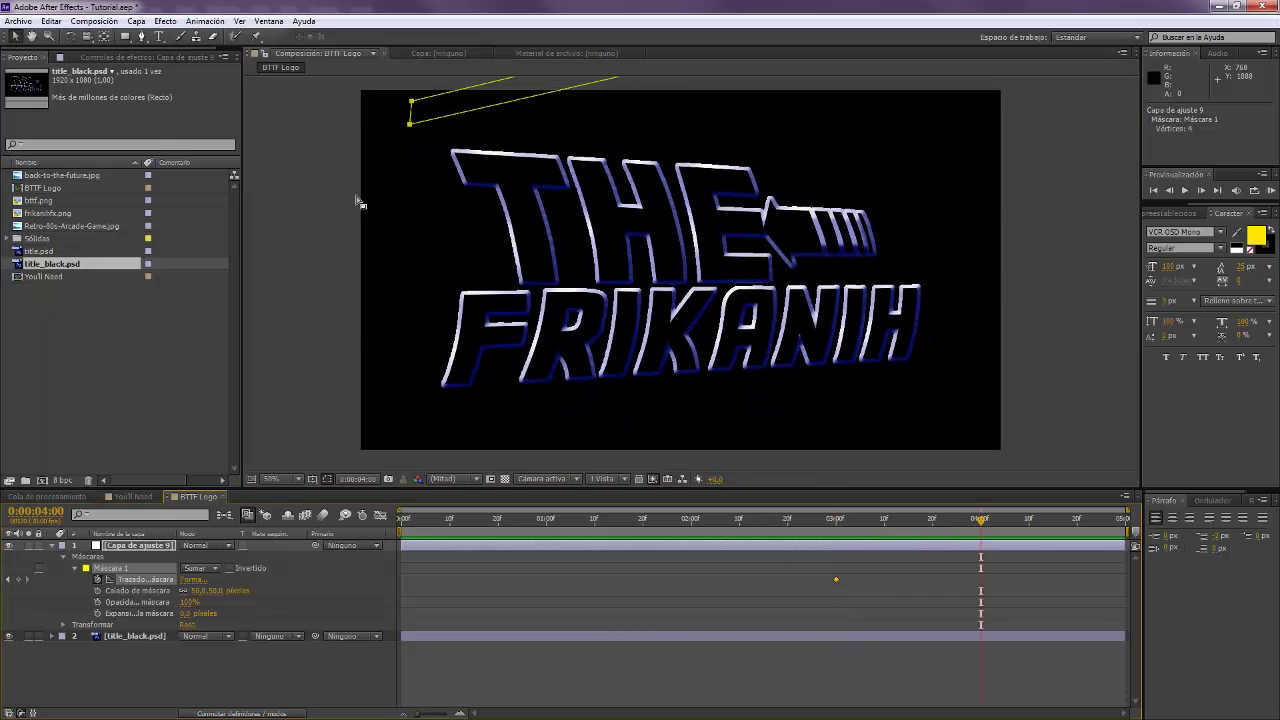
double_click(475, 106)
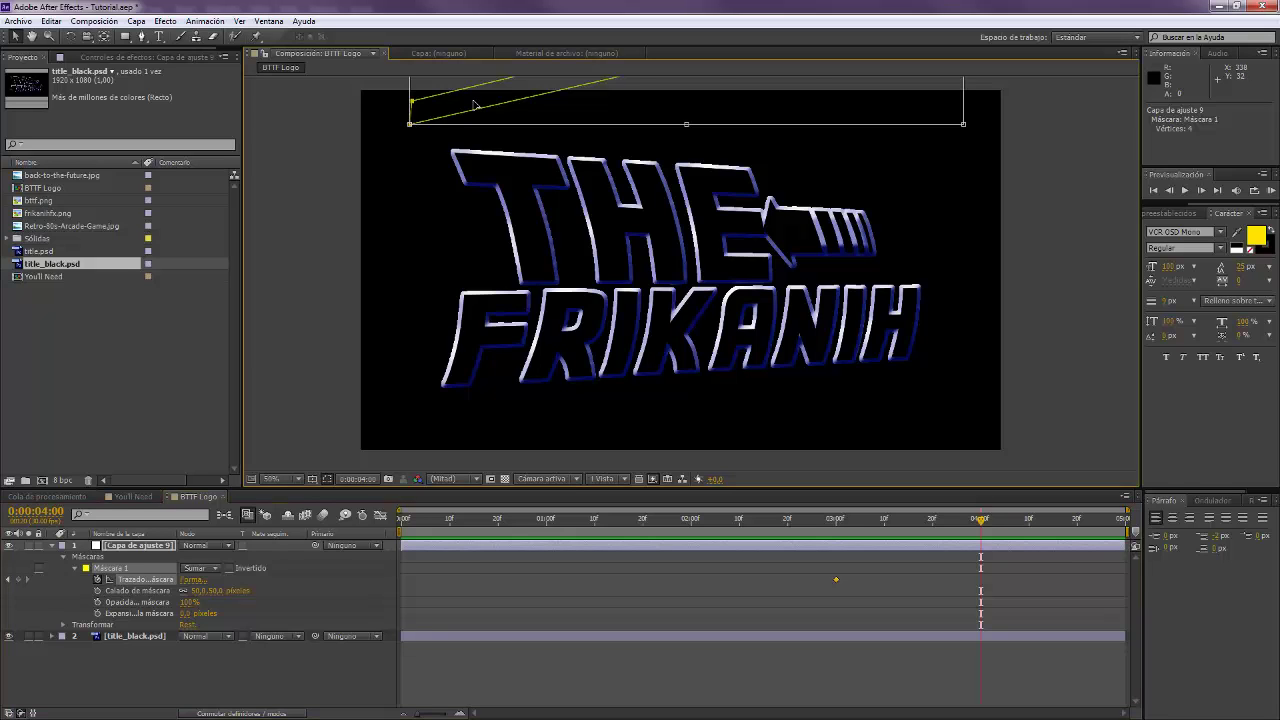
drag(475, 106, 497, 511)
drag(573, 240, 575, 199)
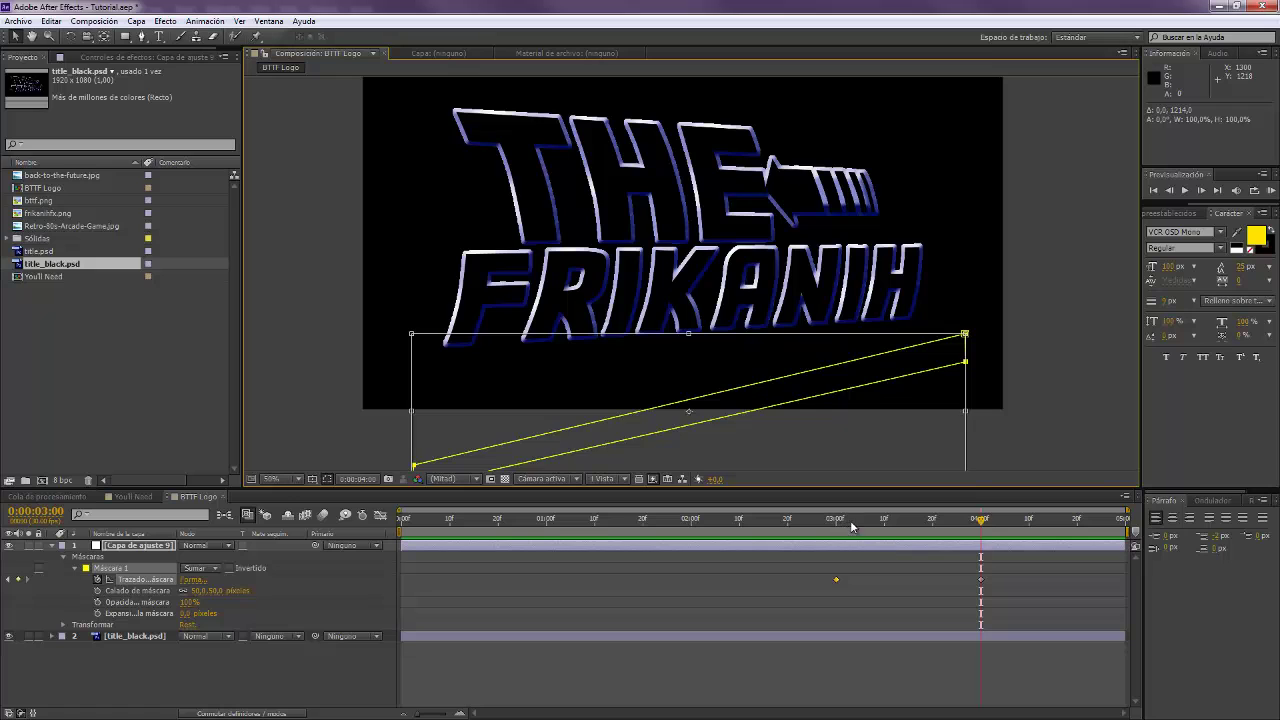
Scrub the timeline to review the diagonal mask sweep, stopping at 0:00:03:14
mouse_move(851, 527)
mouse_down()
mouse_move(984, 530)
mouse_move(834, 535)
mouse_up()
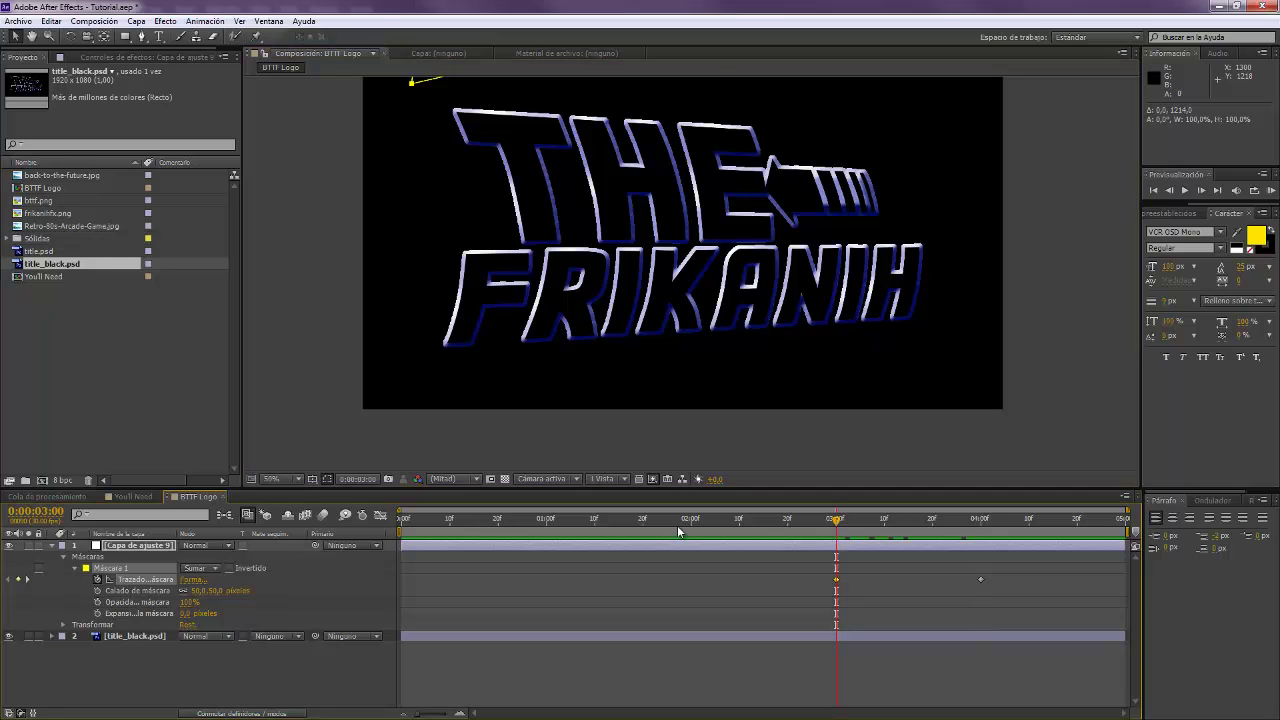
key(Page_Up)
key(Page_Up)
key(Page_Up)
key(Page_Up)
key(Page_Up)
key(Page_Up)
key(Page_Up)
drag(870, 531, 908, 519)
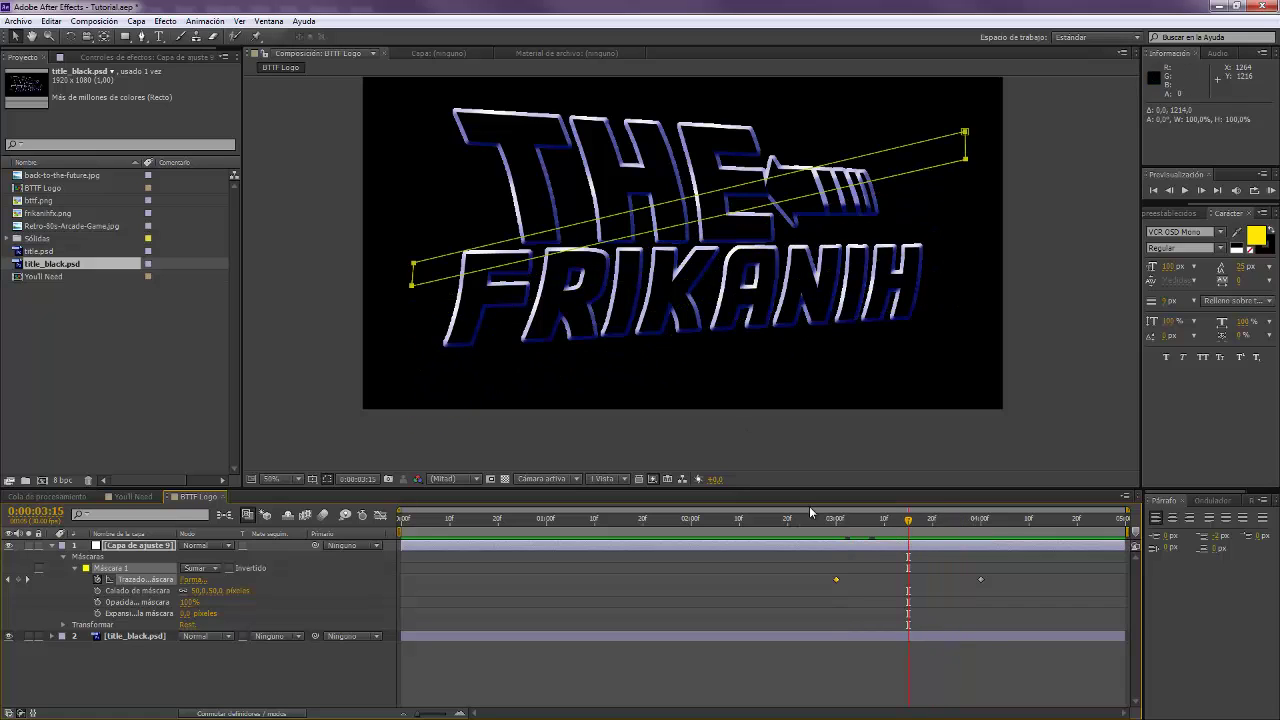
drag(832, 531, 606, 538)
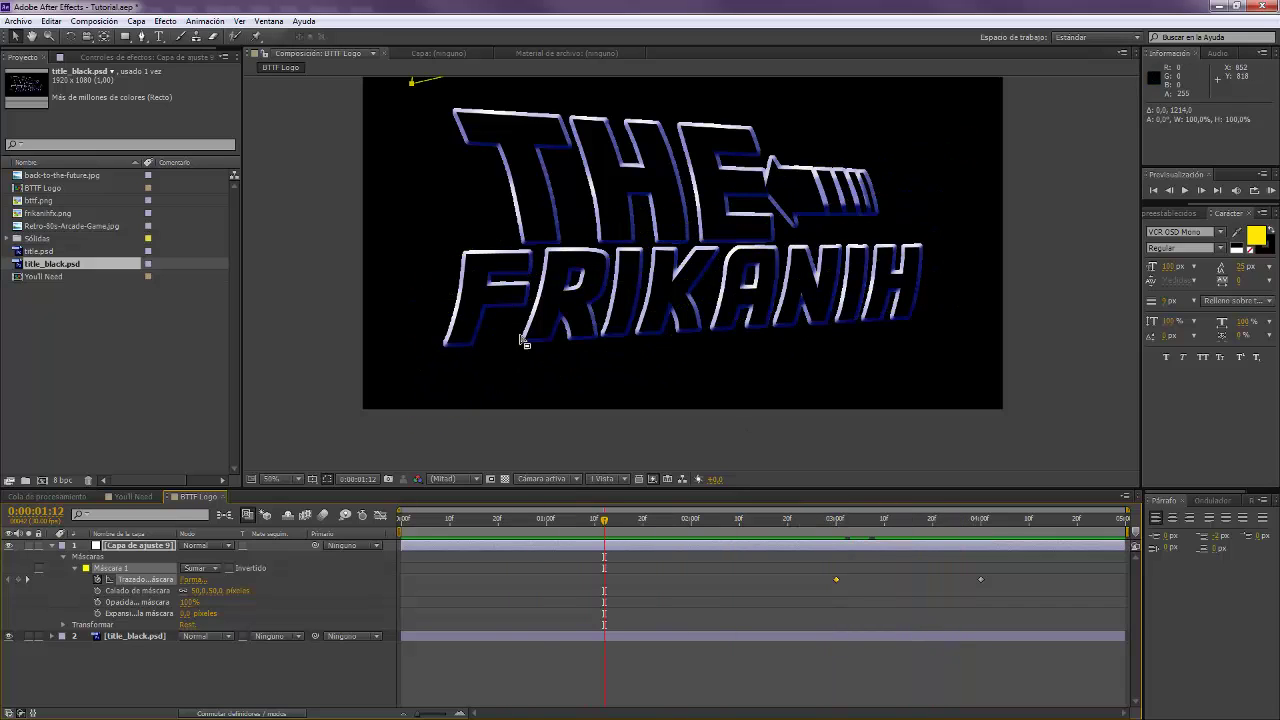
drag(735, 304, 743, 348)
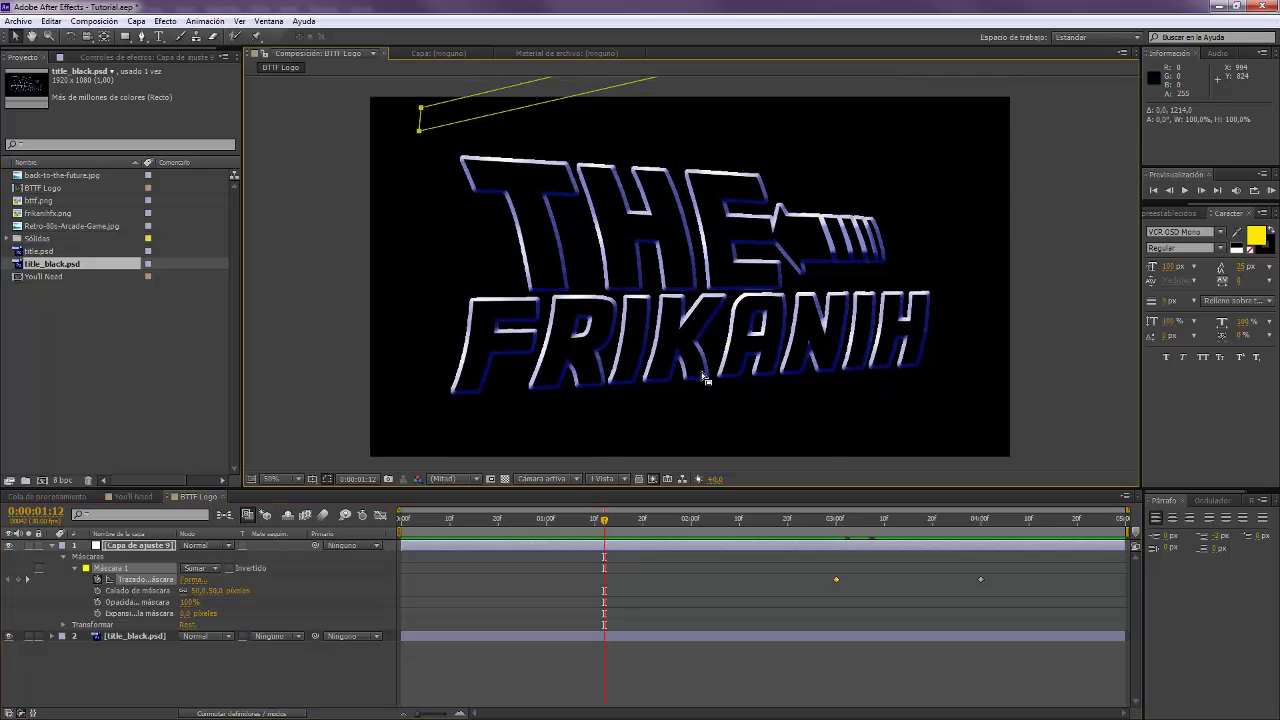
drag(635, 372, 633, 382)
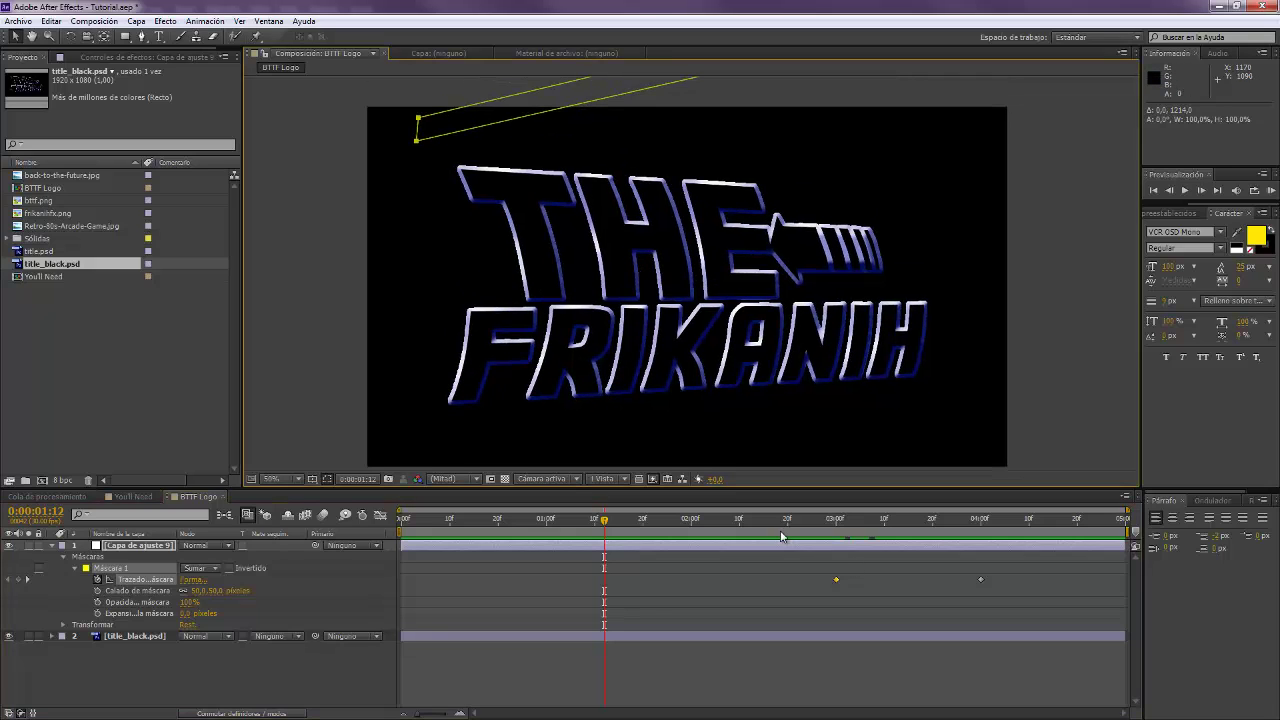
drag(849, 518, 835, 540)
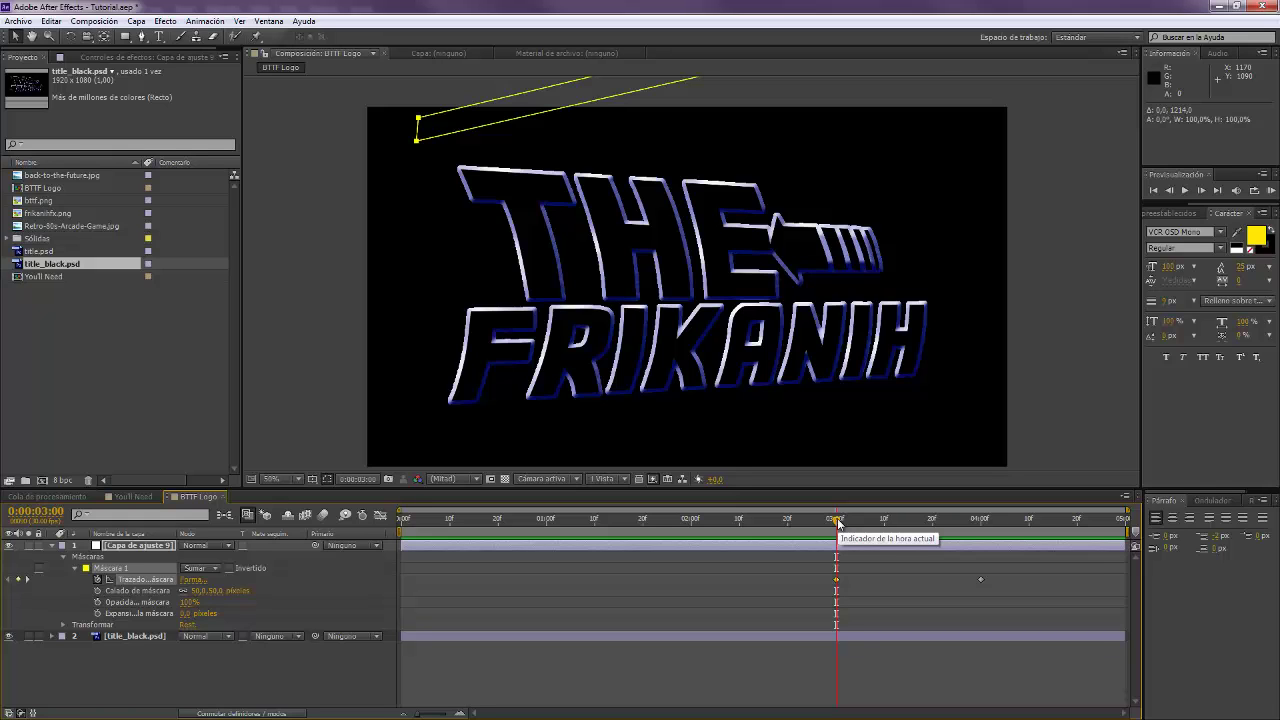
drag(838, 522, 903, 521)
Apply the Resplandor glow to the adjustment layer and inspect it at 100% zoom
click(1170, 213)
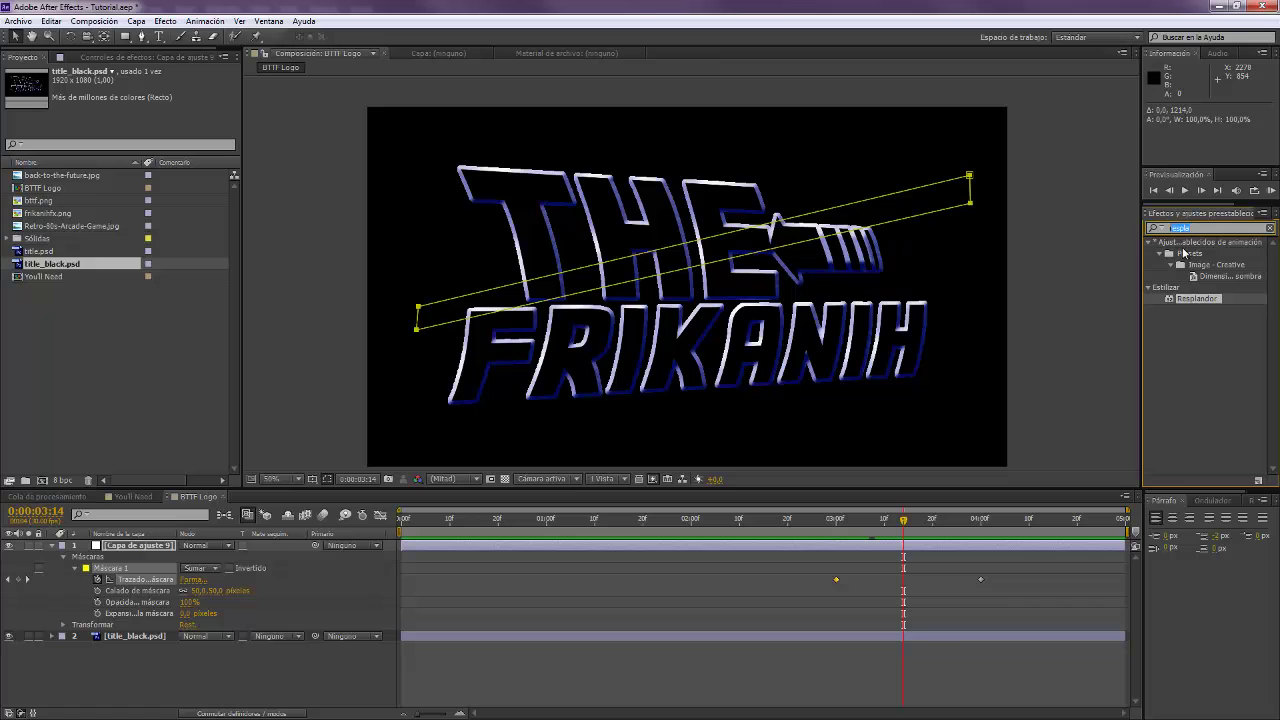
drag(1200, 300, 616, 398)
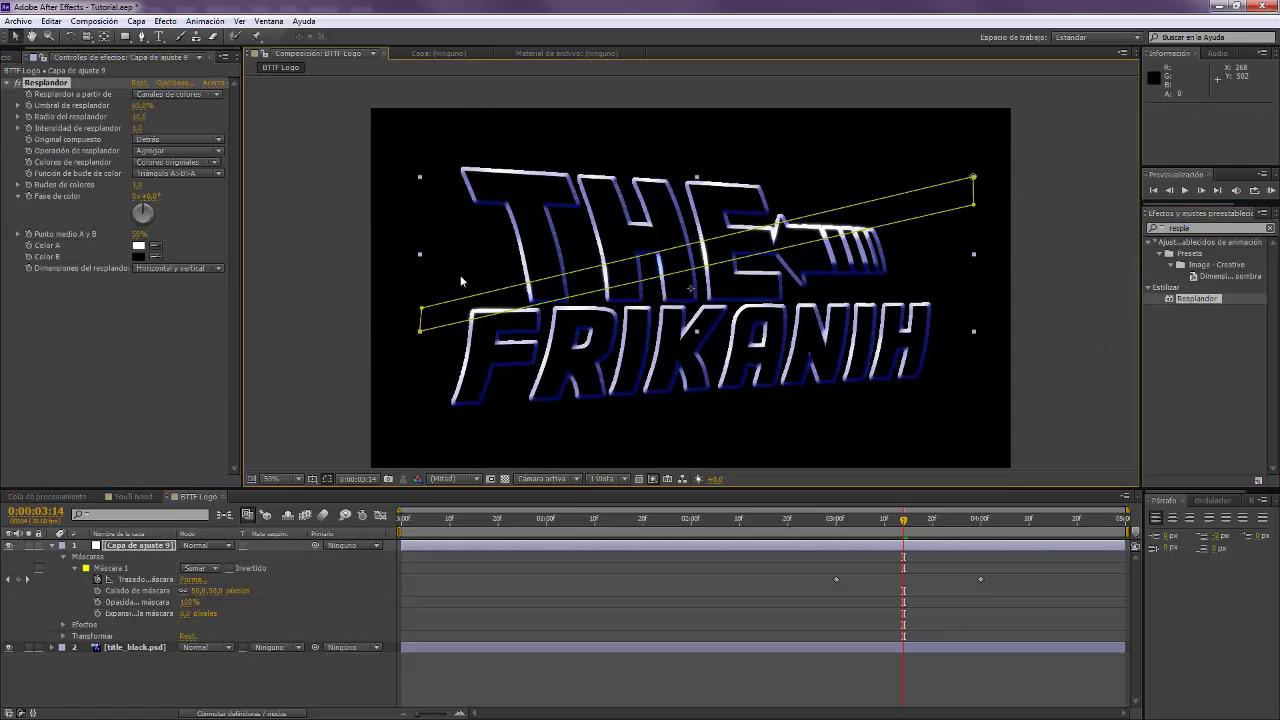
key(period)
drag(460, 280, 628, 240)
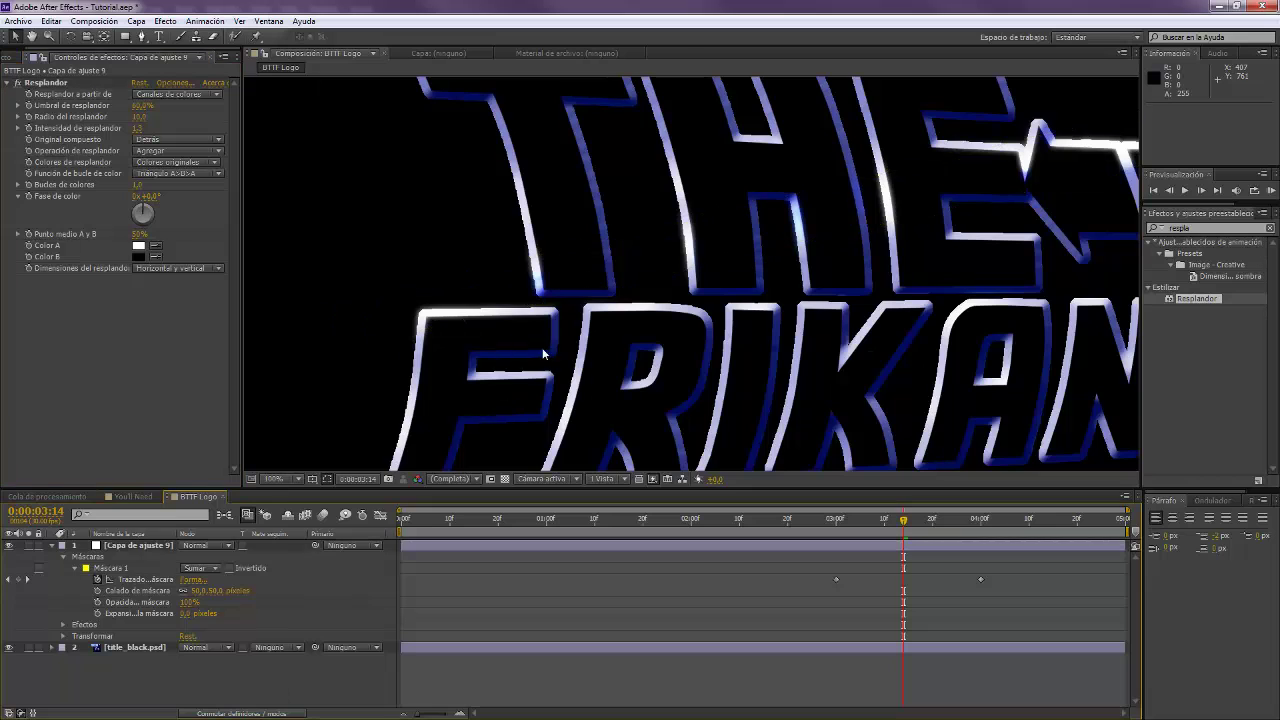
Duplicate the Resplandor effect to create Resplandor 2
scroll(652, 319, down, 3)
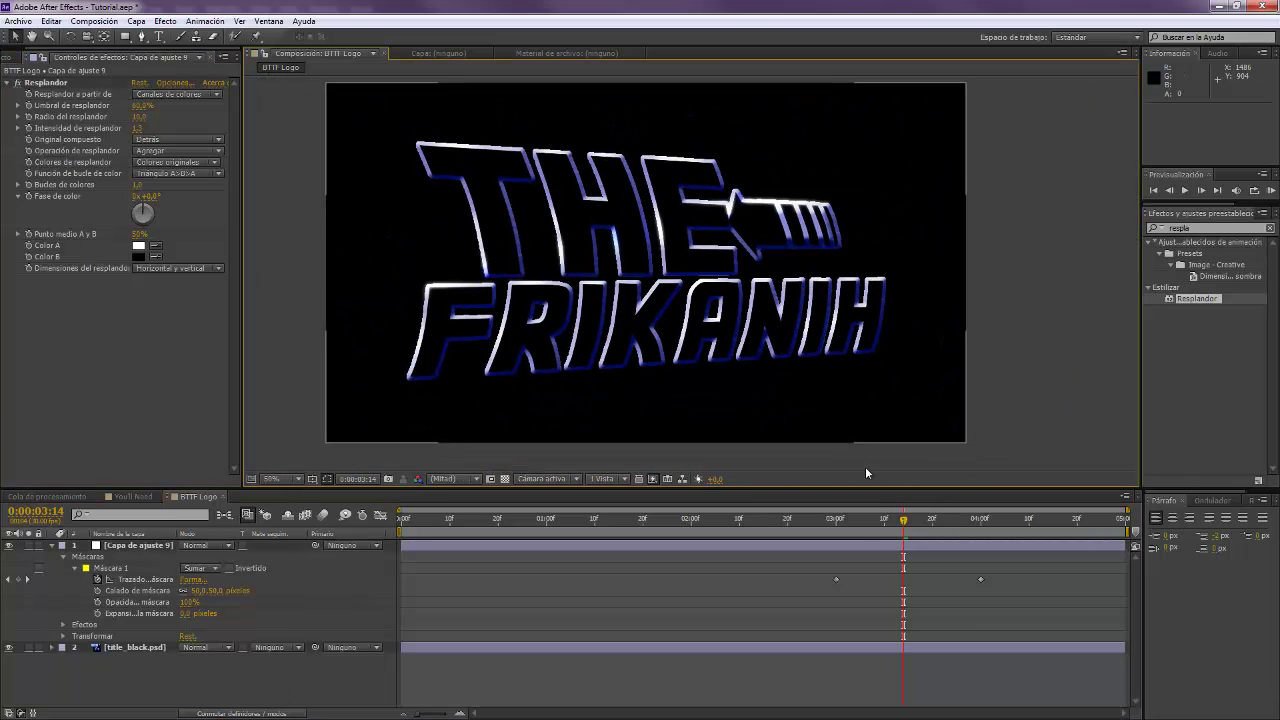
drag(830, 518, 912, 520)
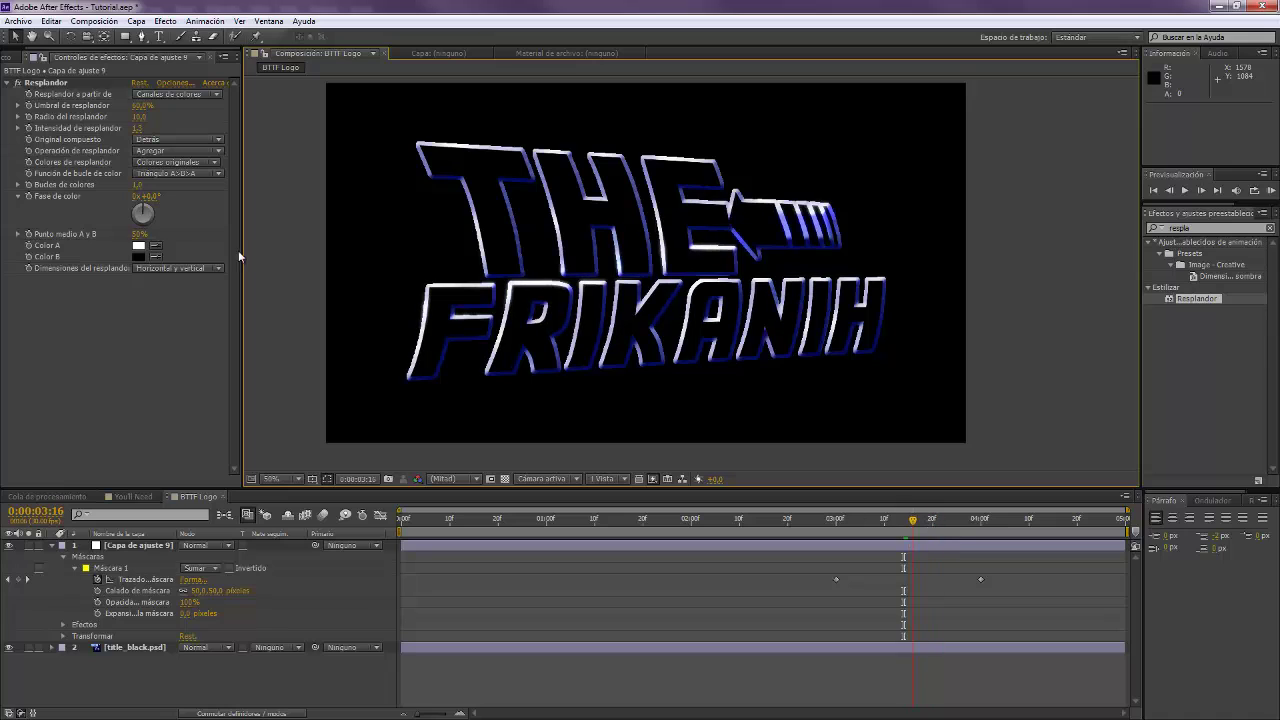
click(66, 85)
key(ctrl+d)
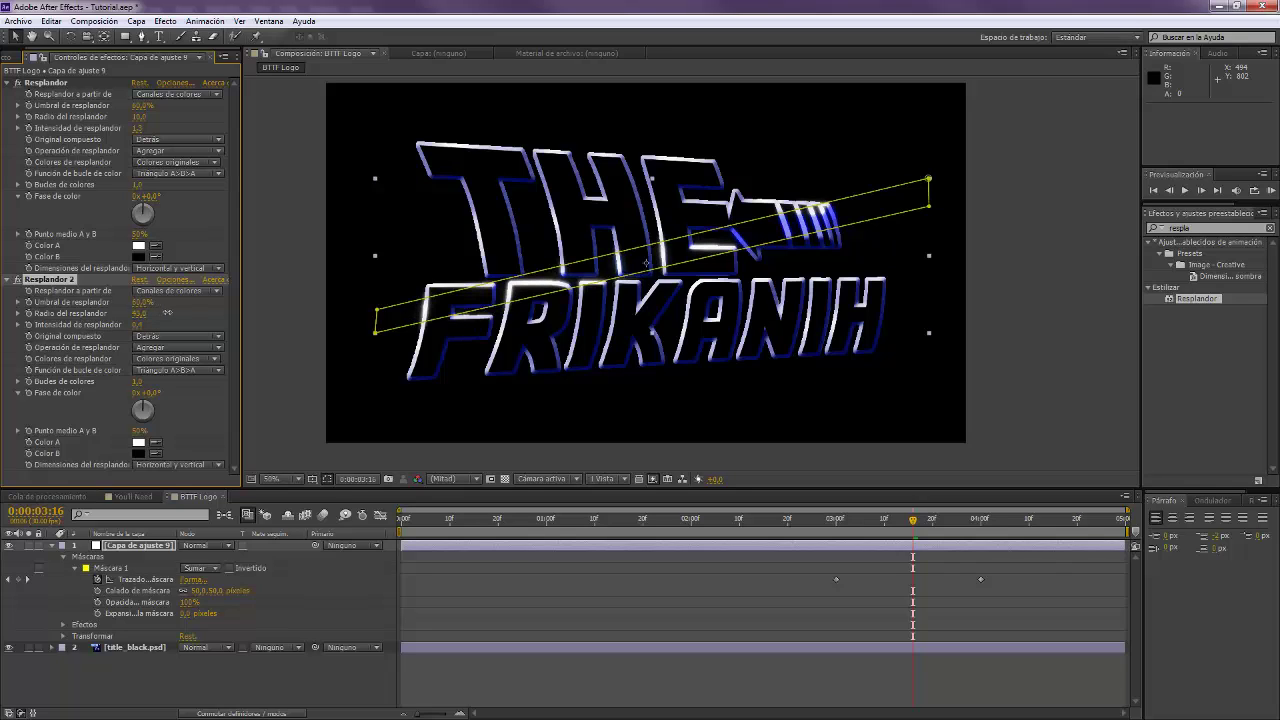
Play back the glow sweep with the layer deselected
click(408, 541)
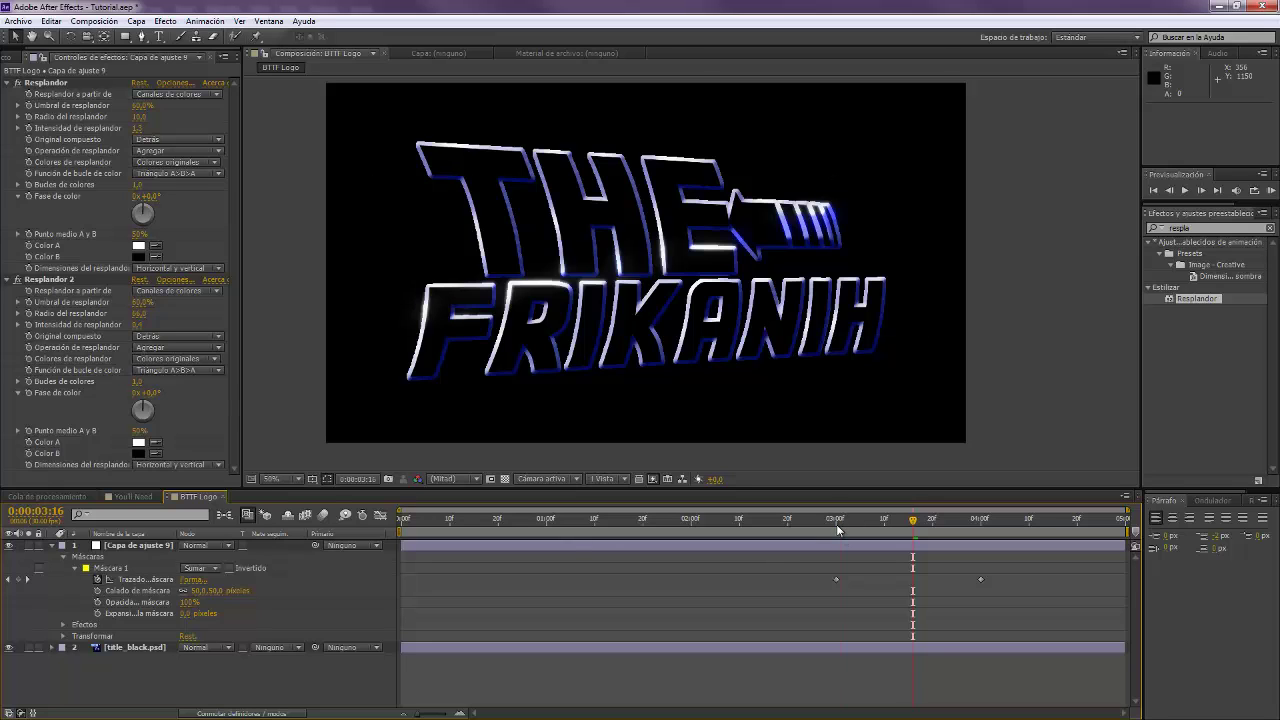
drag(836, 524, 876, 524)
key(space)
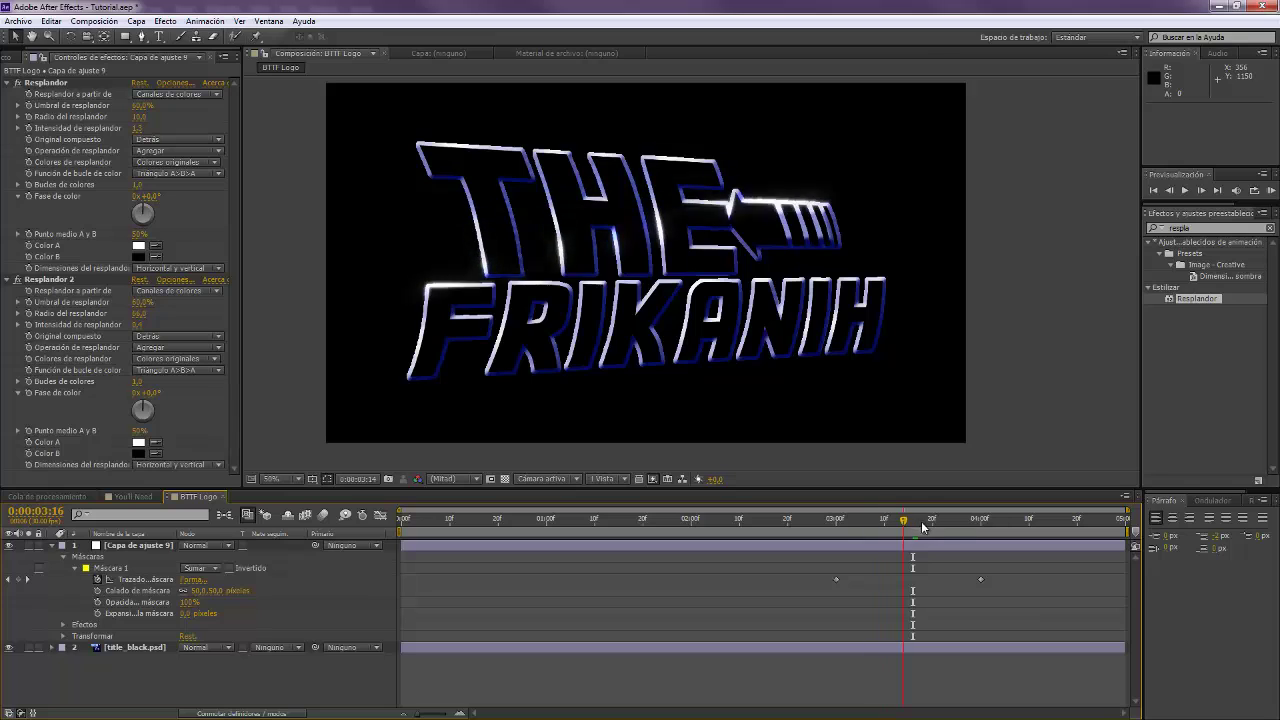
Increase Máscara 1's mask expansion to 20 pixels and review the wider glow band
click(875, 548)
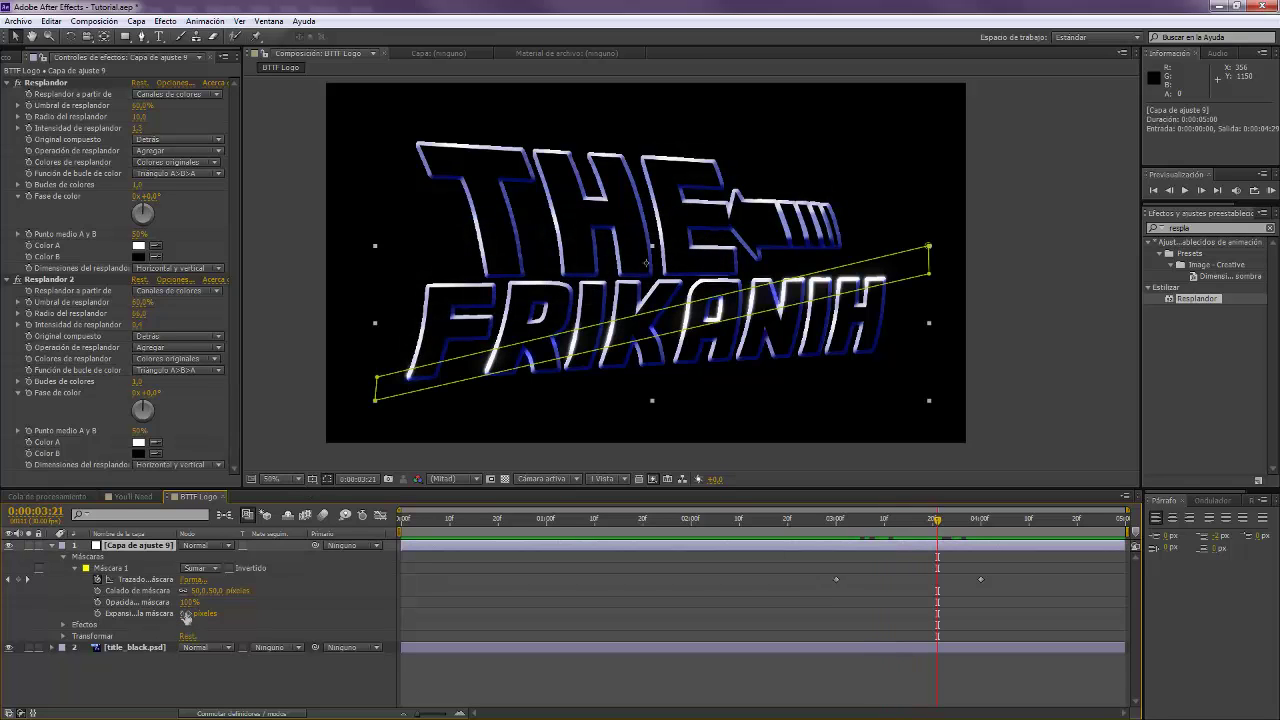
drag(186, 616, 192, 618)
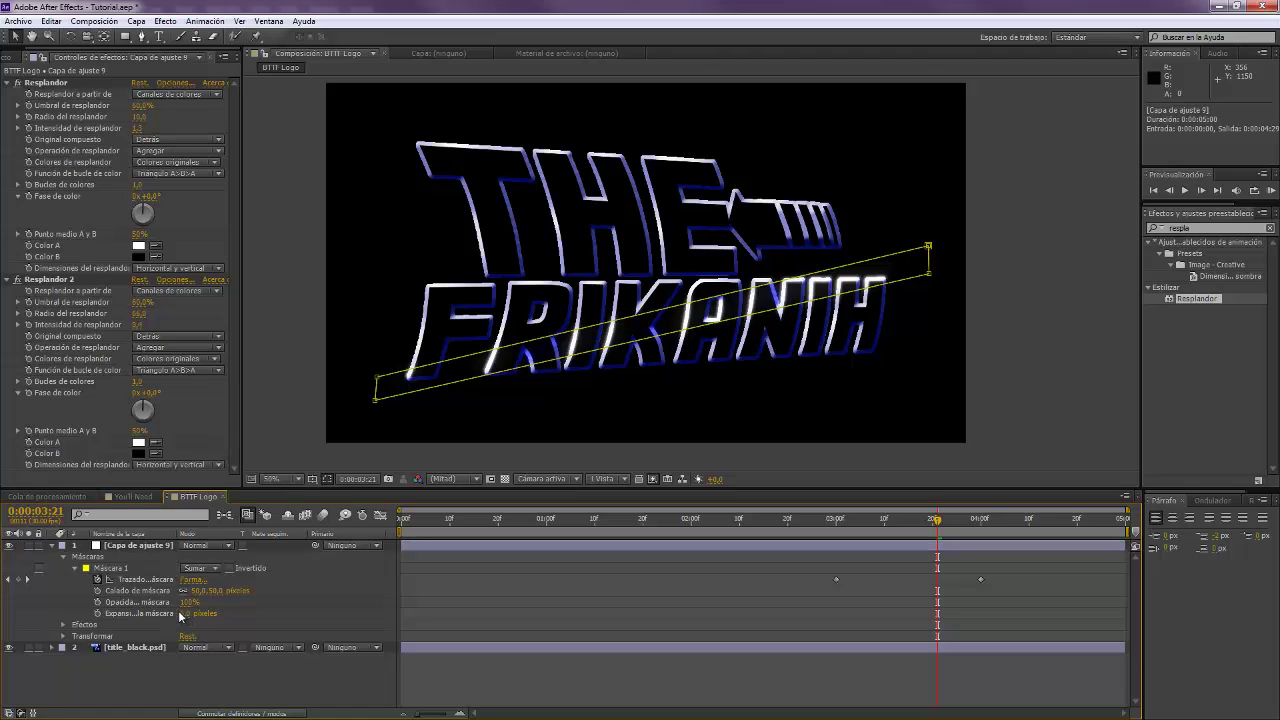
key(F2)
key(Return)
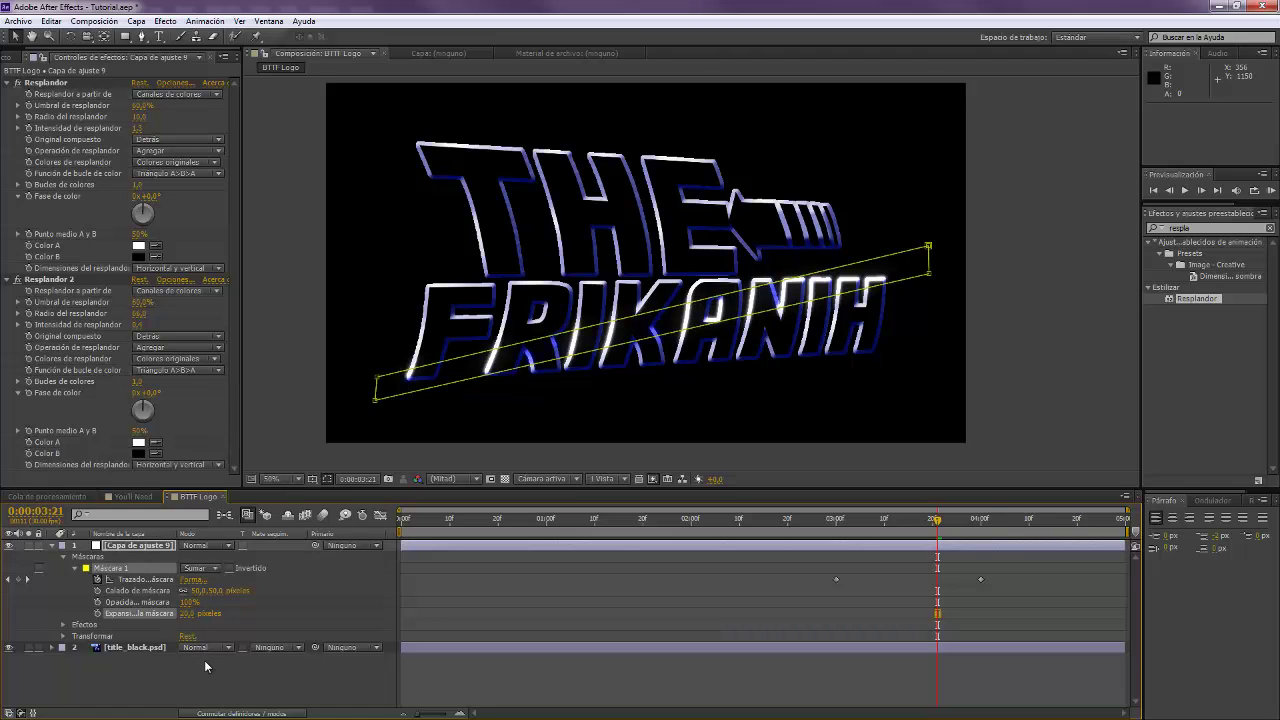
click(204, 660)
click(840, 519)
drag(858, 527, 913, 528)
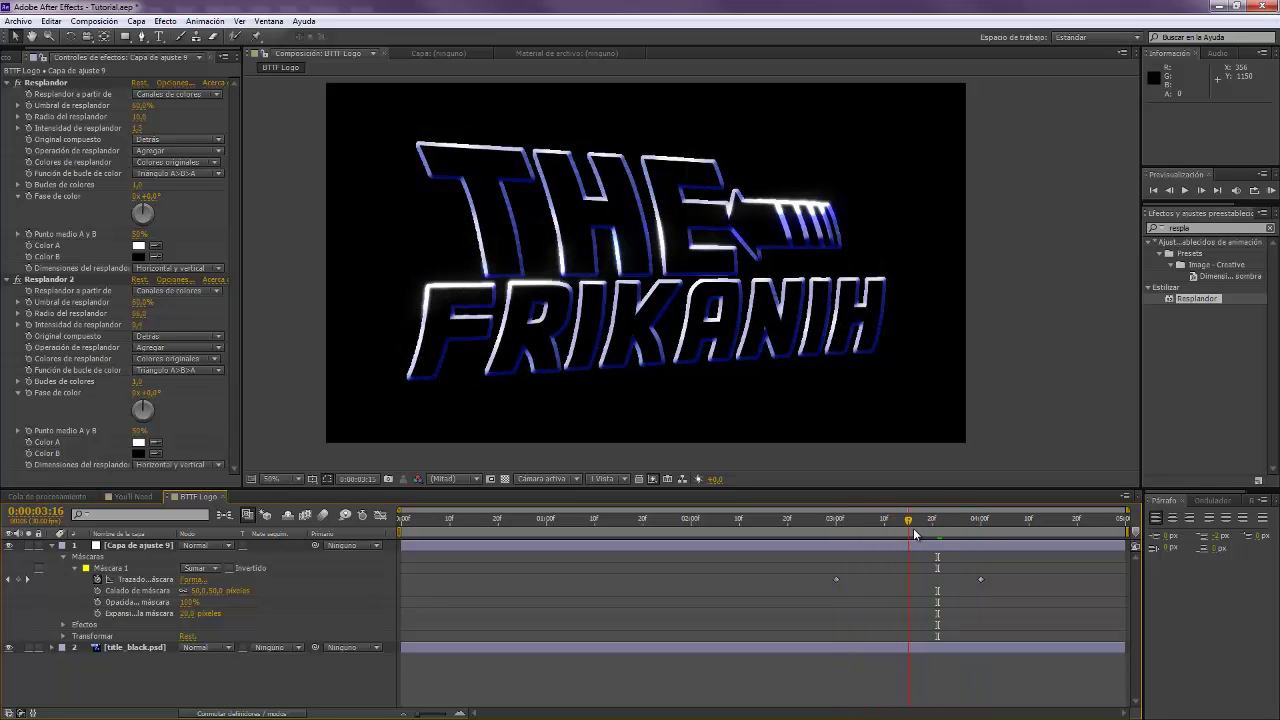
click(875, 553)
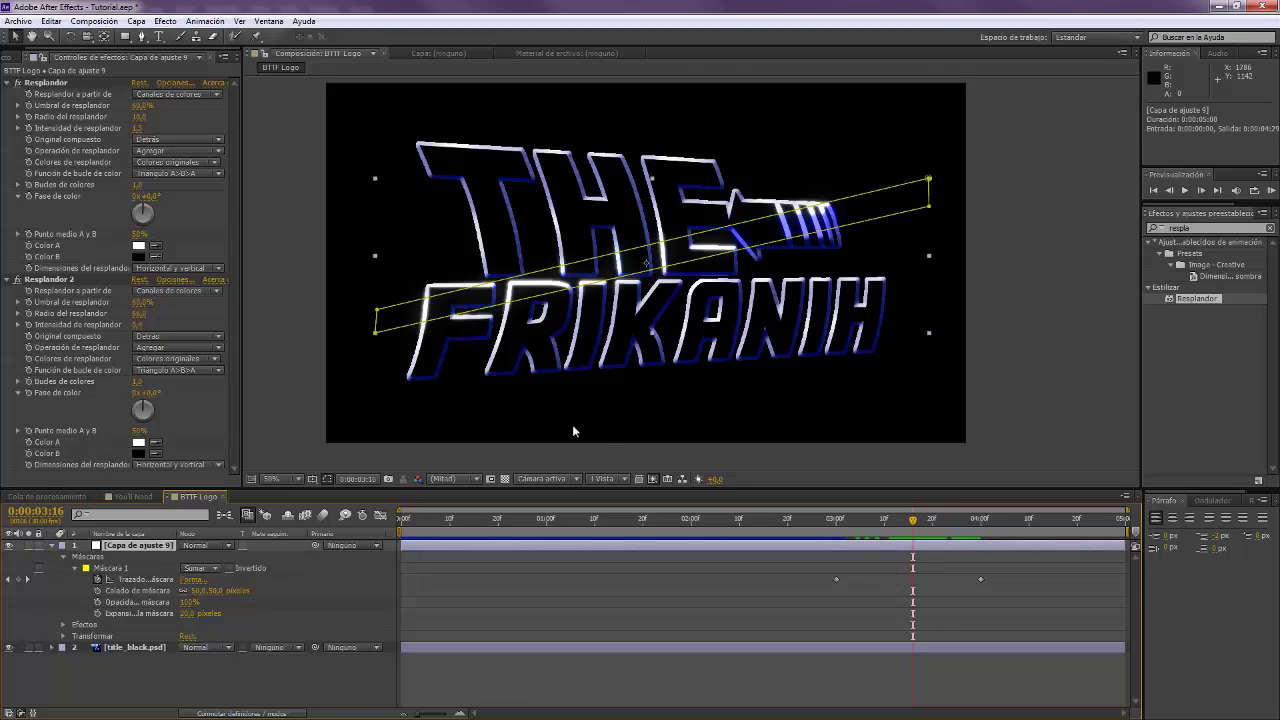
Switch the first Resplandor to Colores A y B with a dark blue Color B
click(182, 164)
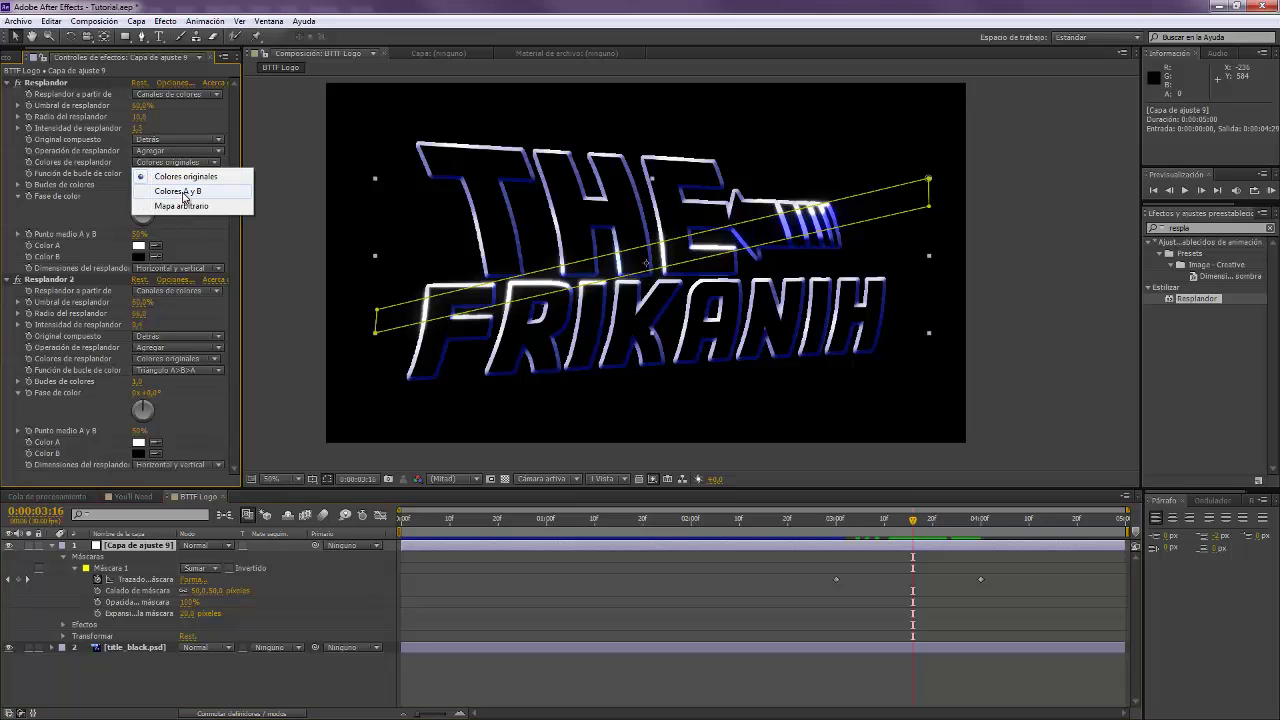
click(183, 192)
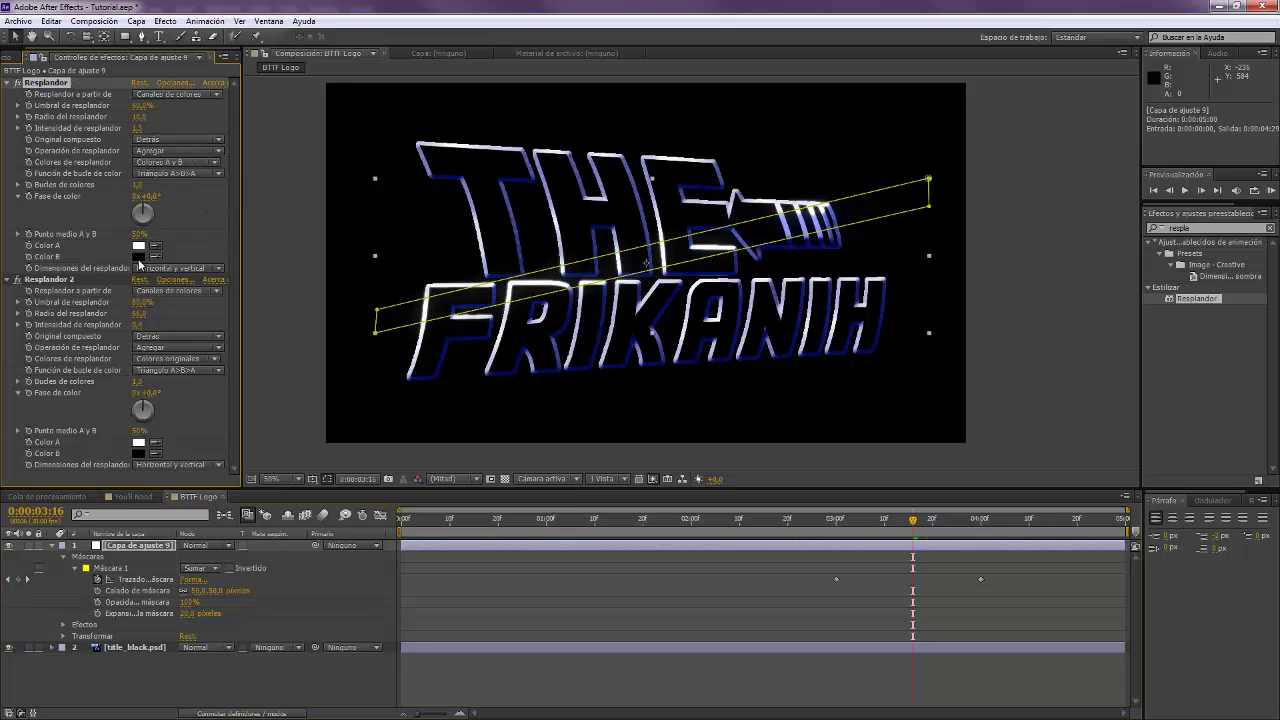
click(140, 260)
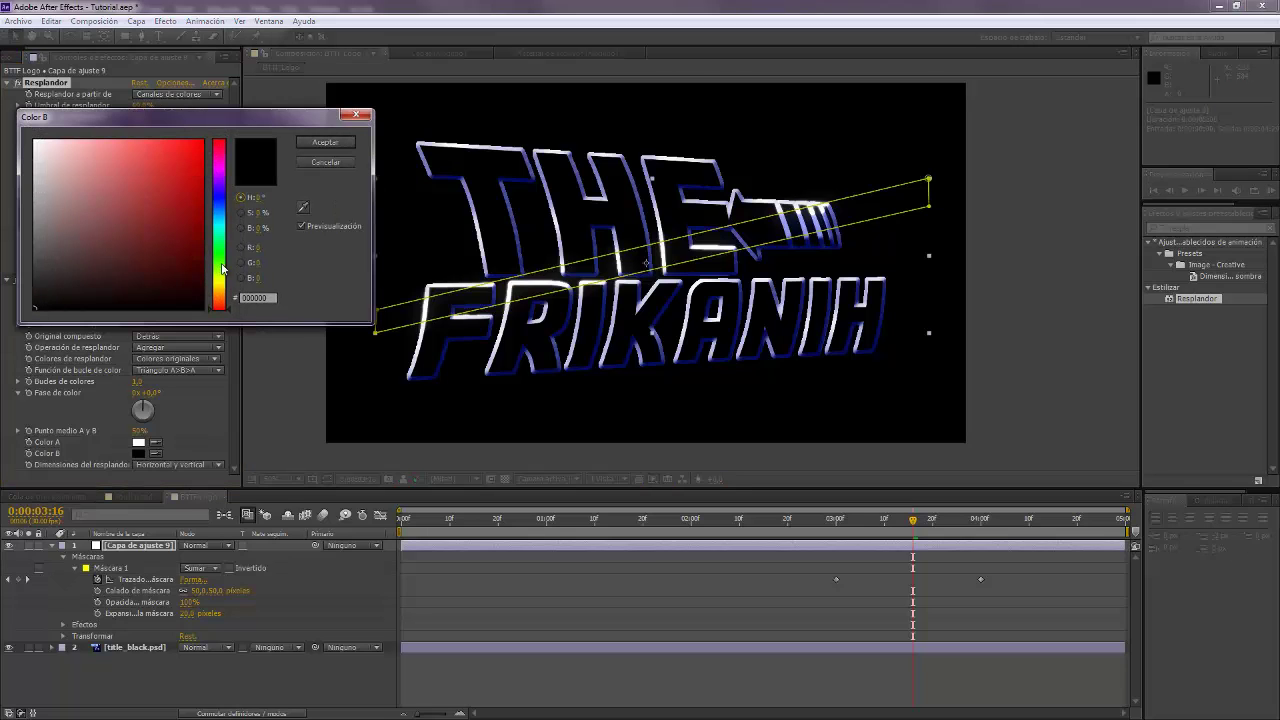
drag(230, 214, 230, 200)
click(201, 263)
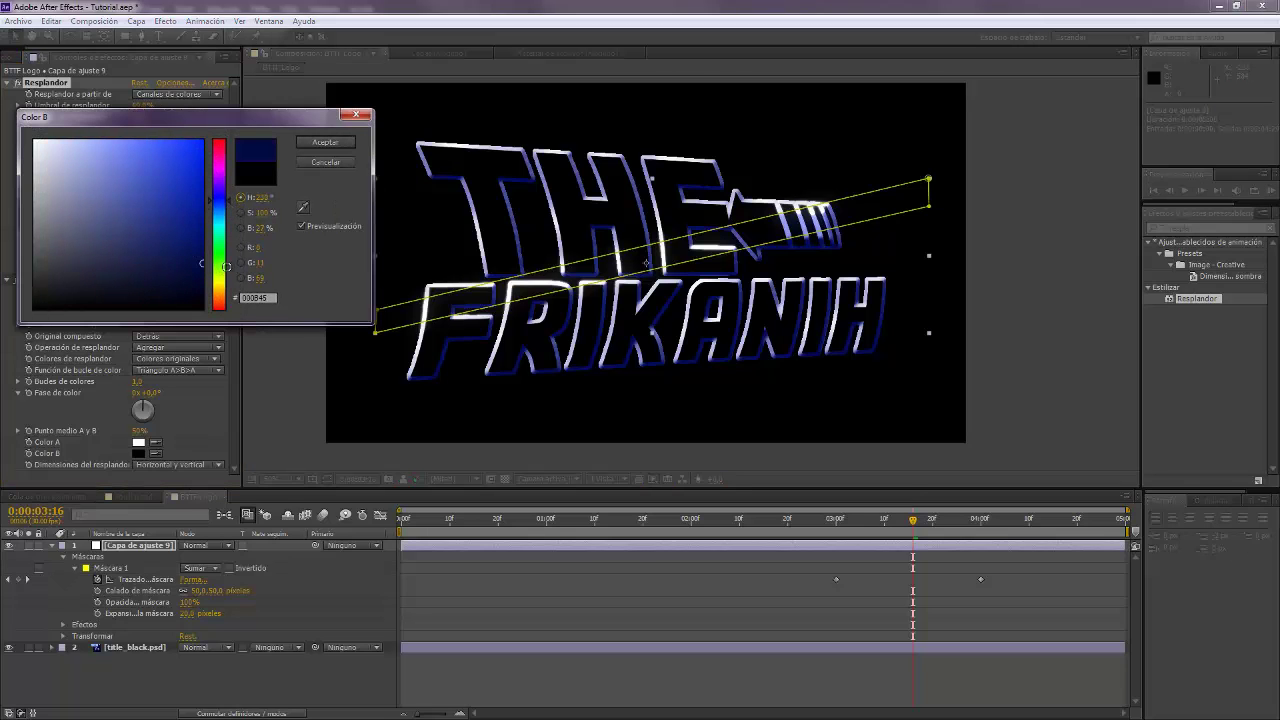
click(325, 142)
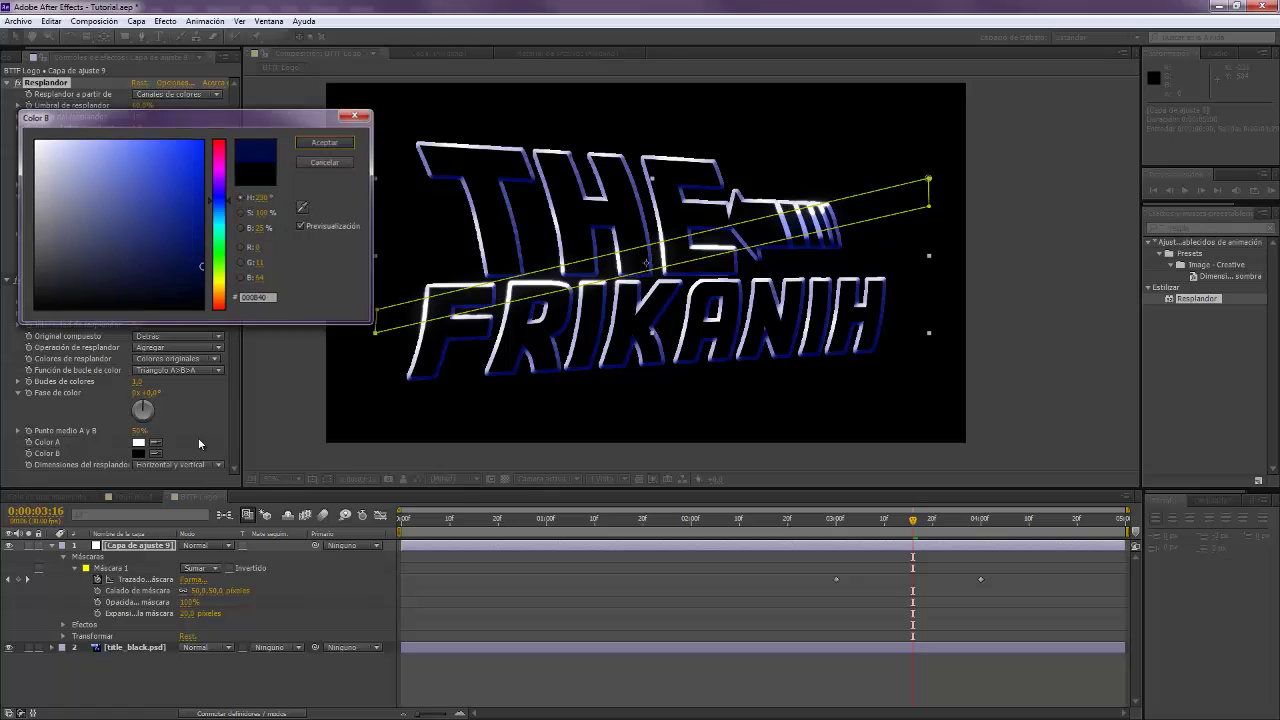
Set Resplandor 2 to Colores A y B and pick blue for its Color B
click(178, 358)
click(185, 388)
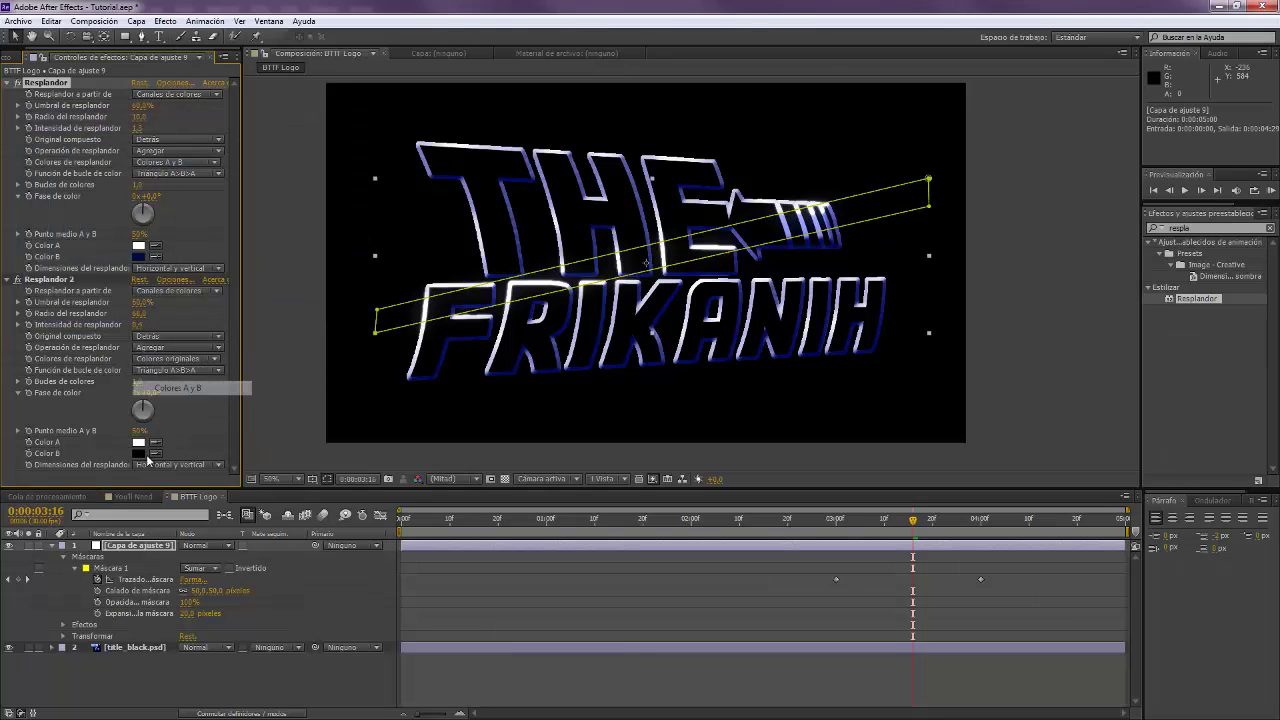
click(138, 453)
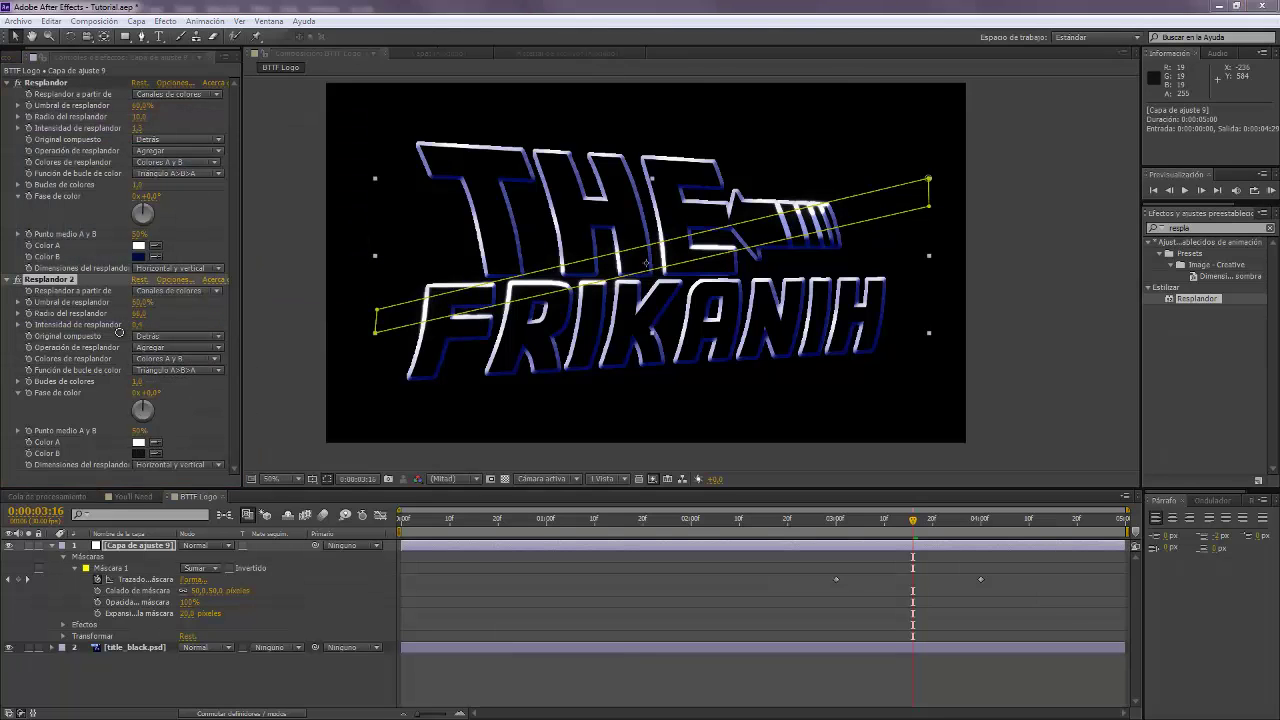
drag(224, 210, 224, 212)
click(326, 143)
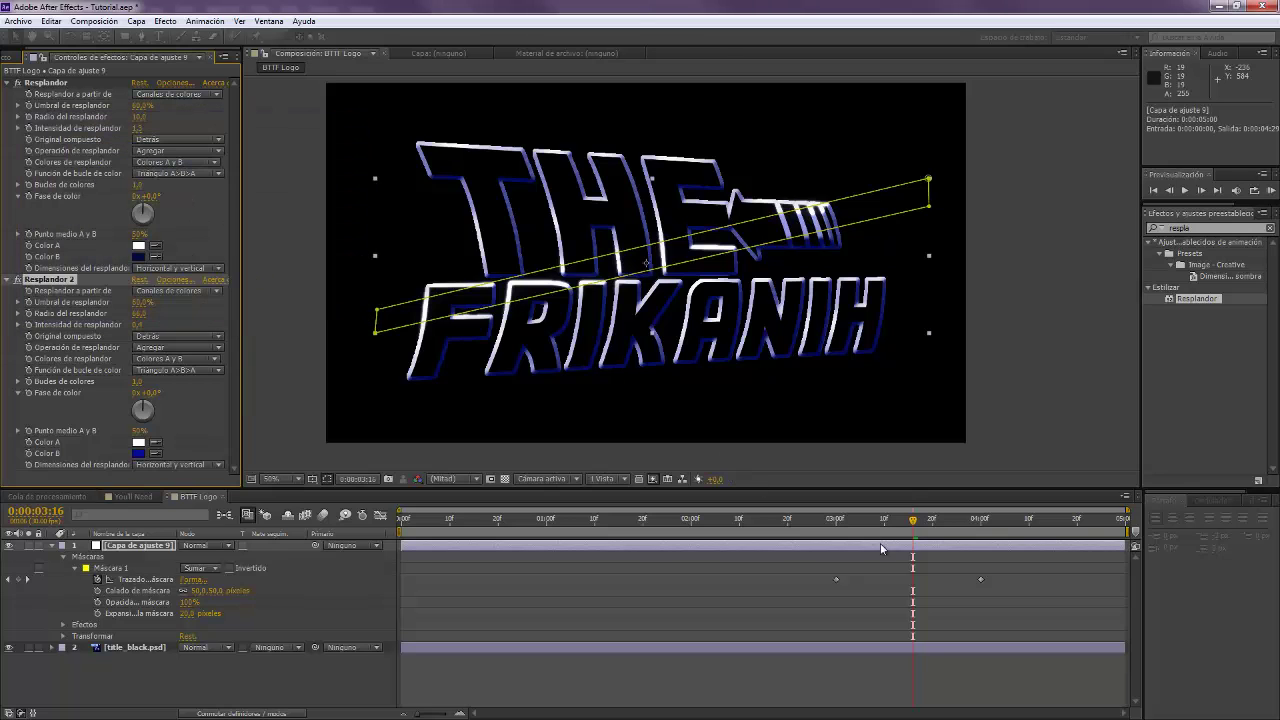
Scrub back and forth to review the masked glow sweeping across the FRIKANIH letters
drag(838, 533, 950, 533)
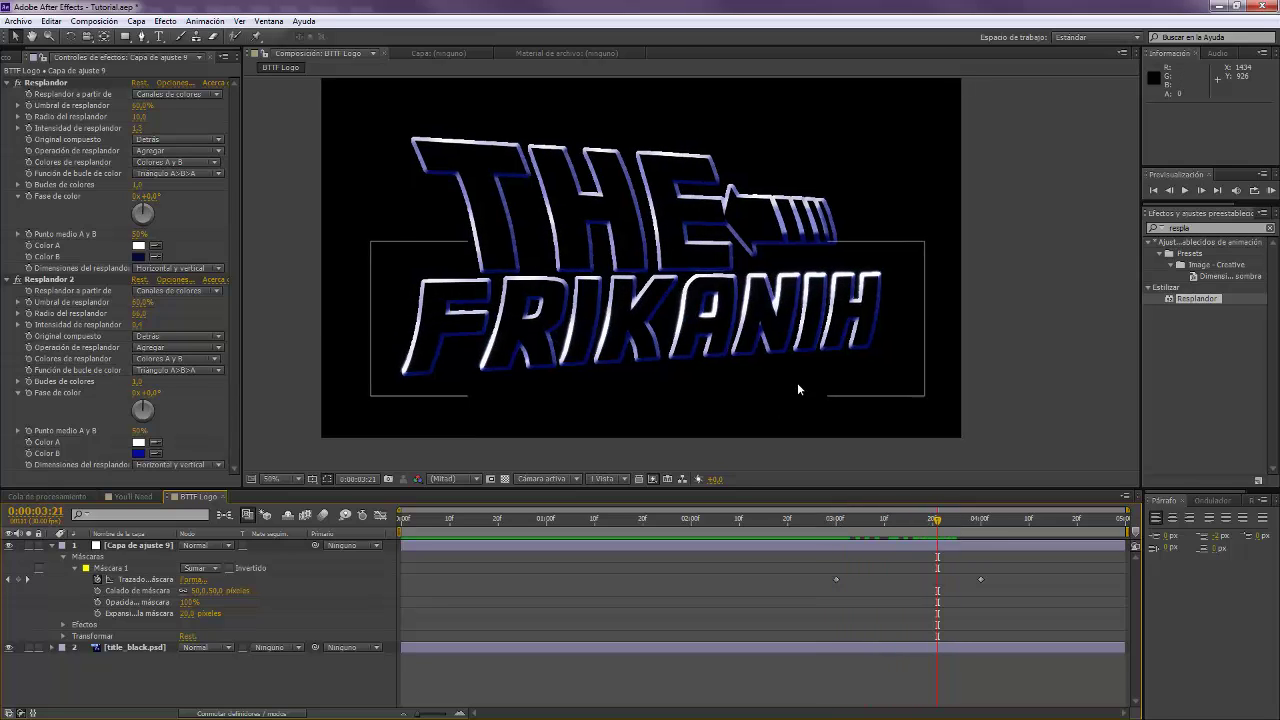
scroll(796, 387, up, 2)
drag(817, 394, 785, 376)
scroll(787, 378, down, 2)
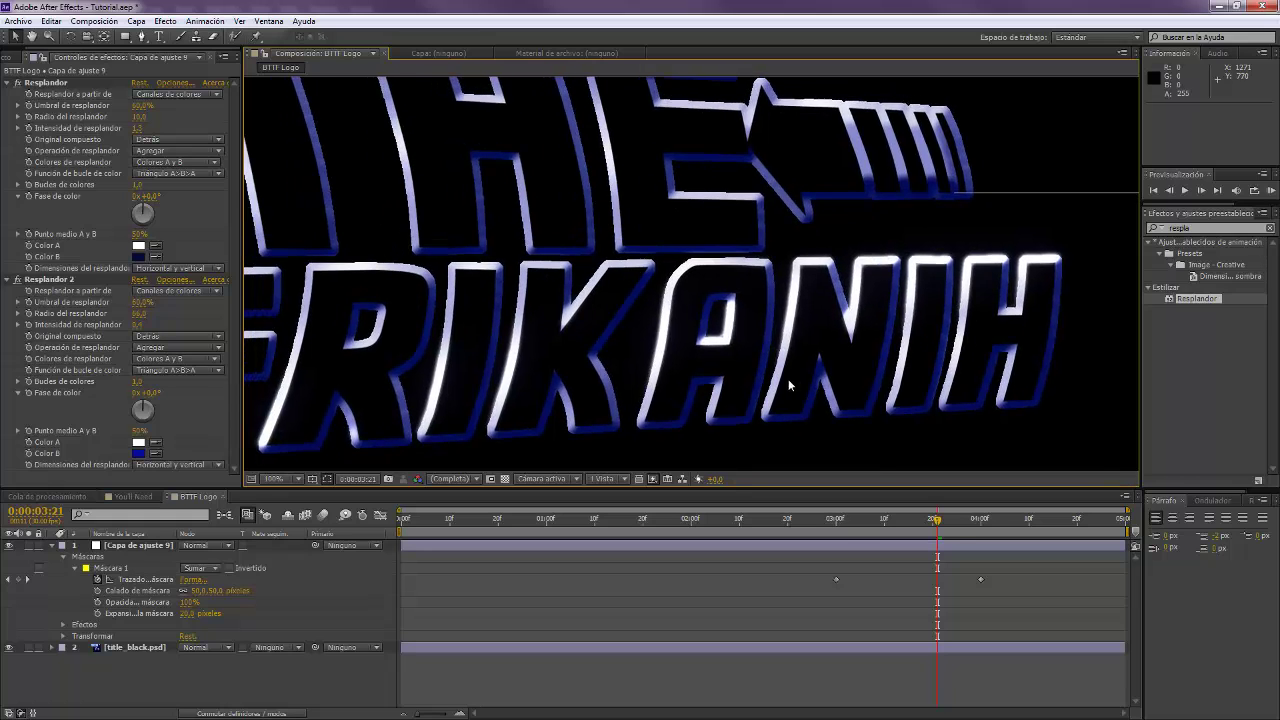
key(Page_Up)
key(Page_Up)
key(Page_Up)
key(Page_Up)
key(Page_Up)
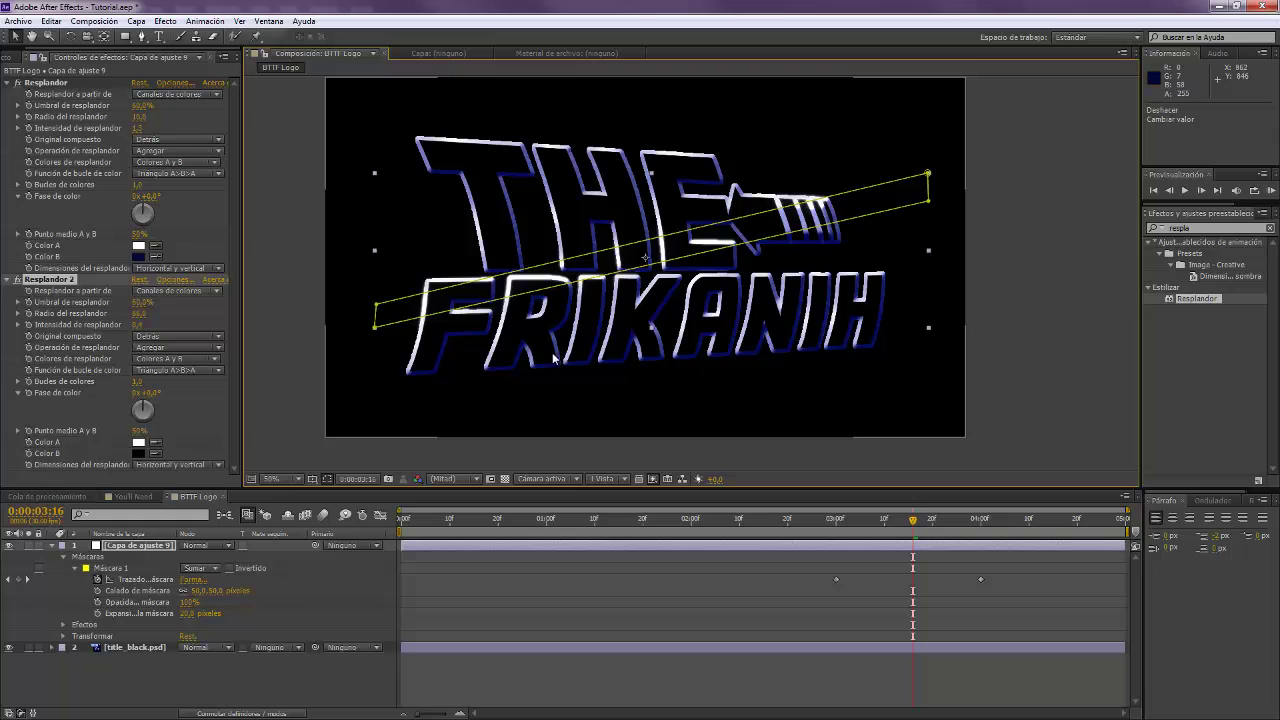
scroll(566, 356, up, 1)
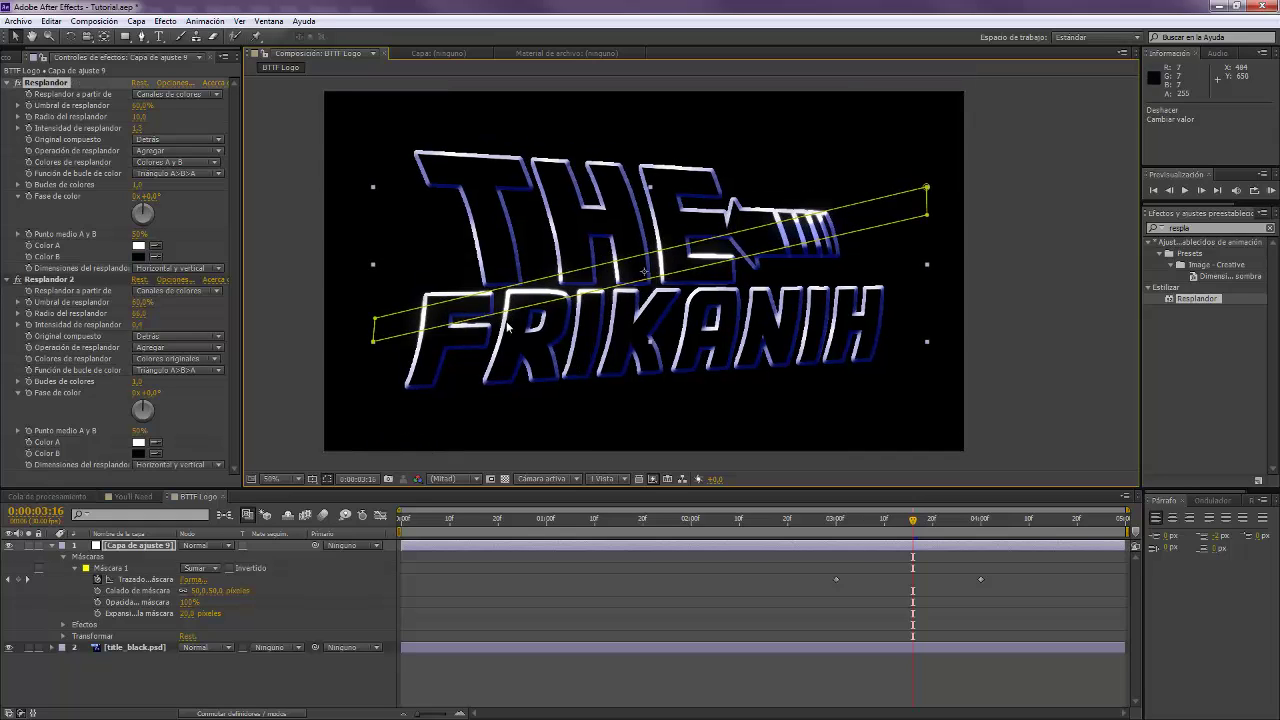
scroll(566, 356, left, 2)
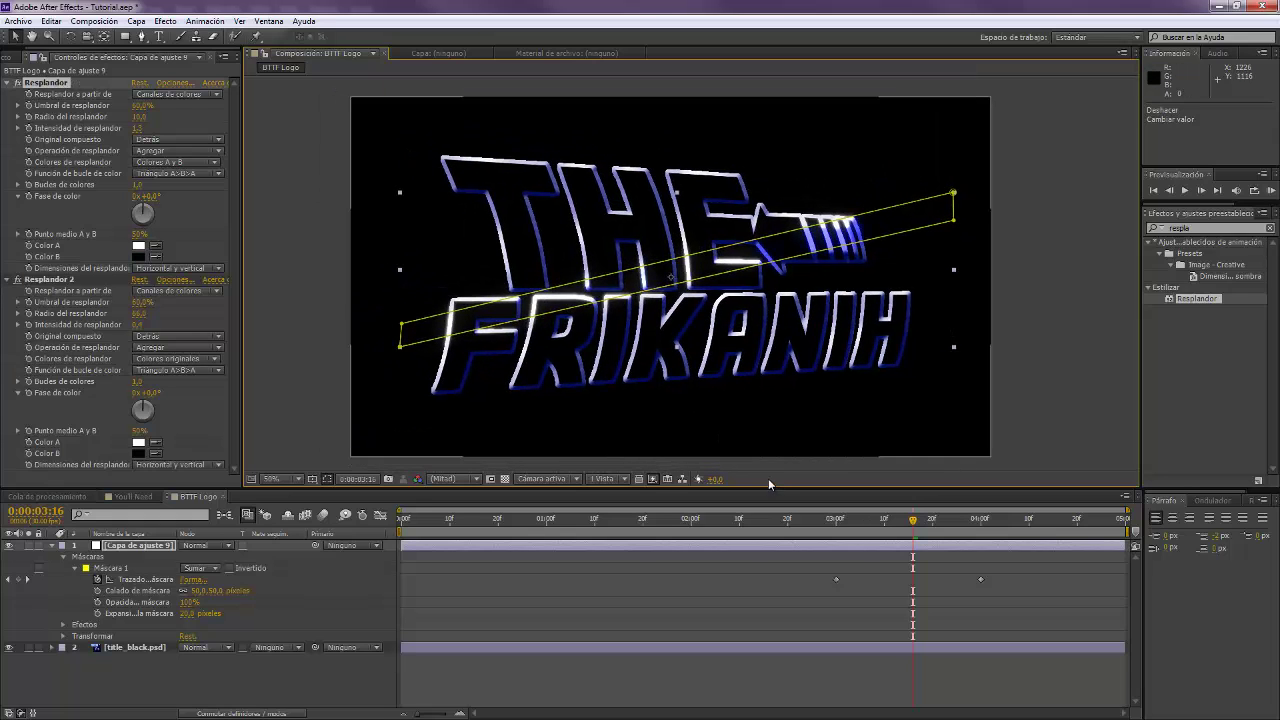
key(Page_Up)
key(Page_Up)
key(Page_Up)
key(Page_Up)
key(Page_Up)
key(Page_Up)
key(Page_Up)
drag(910, 533, 926, 537)
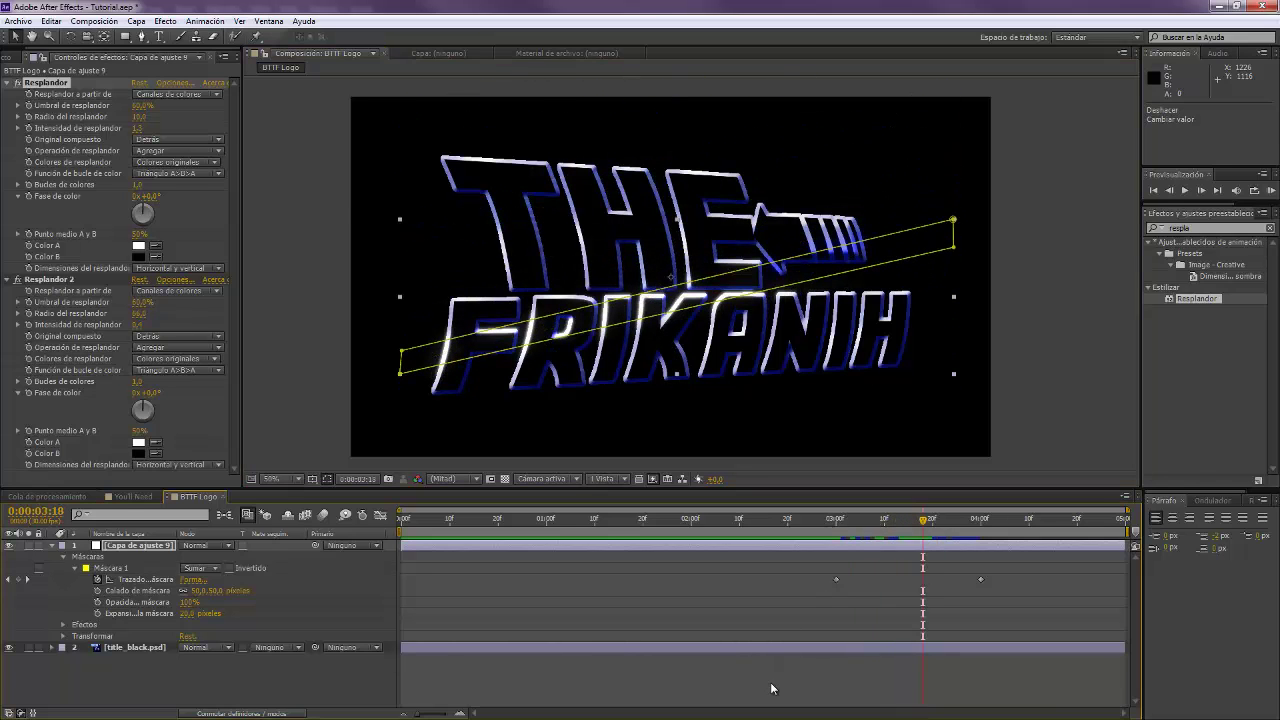
Step back one frame and select Mask 1 to show its outline
click(700, 429)
key(Page_Up)
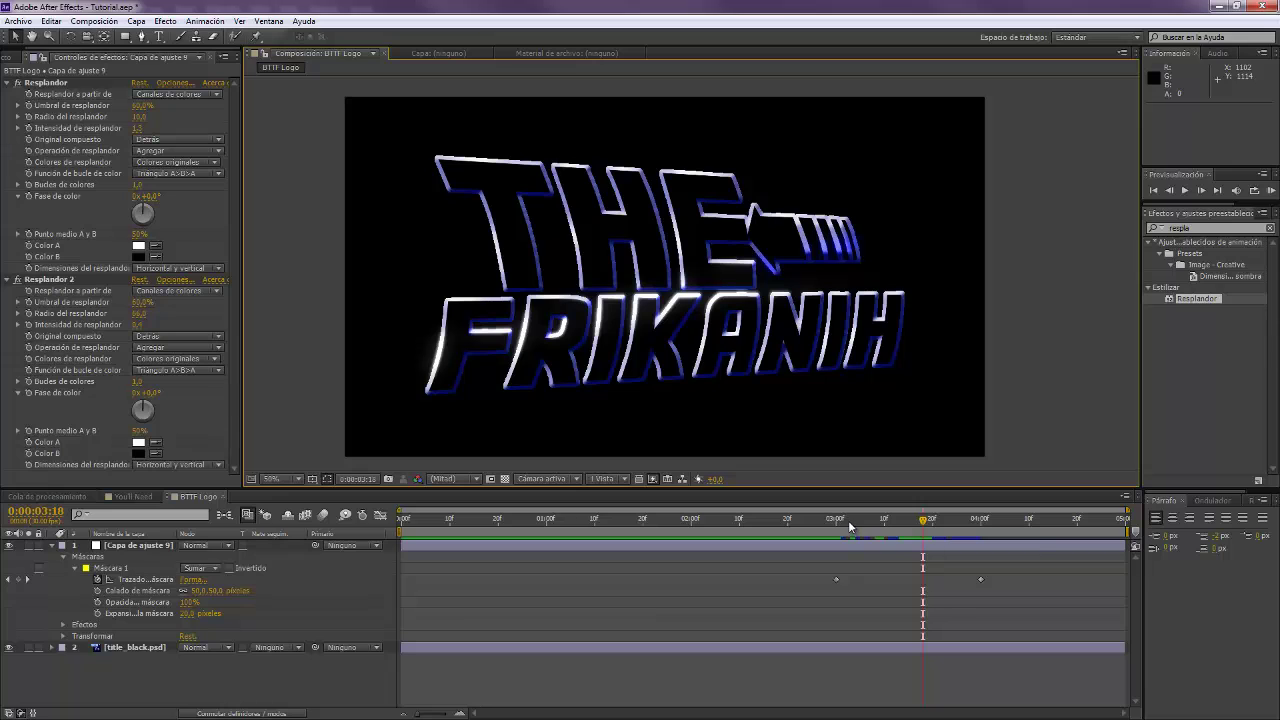
click(118, 568)
Pre-compose the adjustment and title_black.psd layers into a precomp named 'blaze'
click(52, 546)
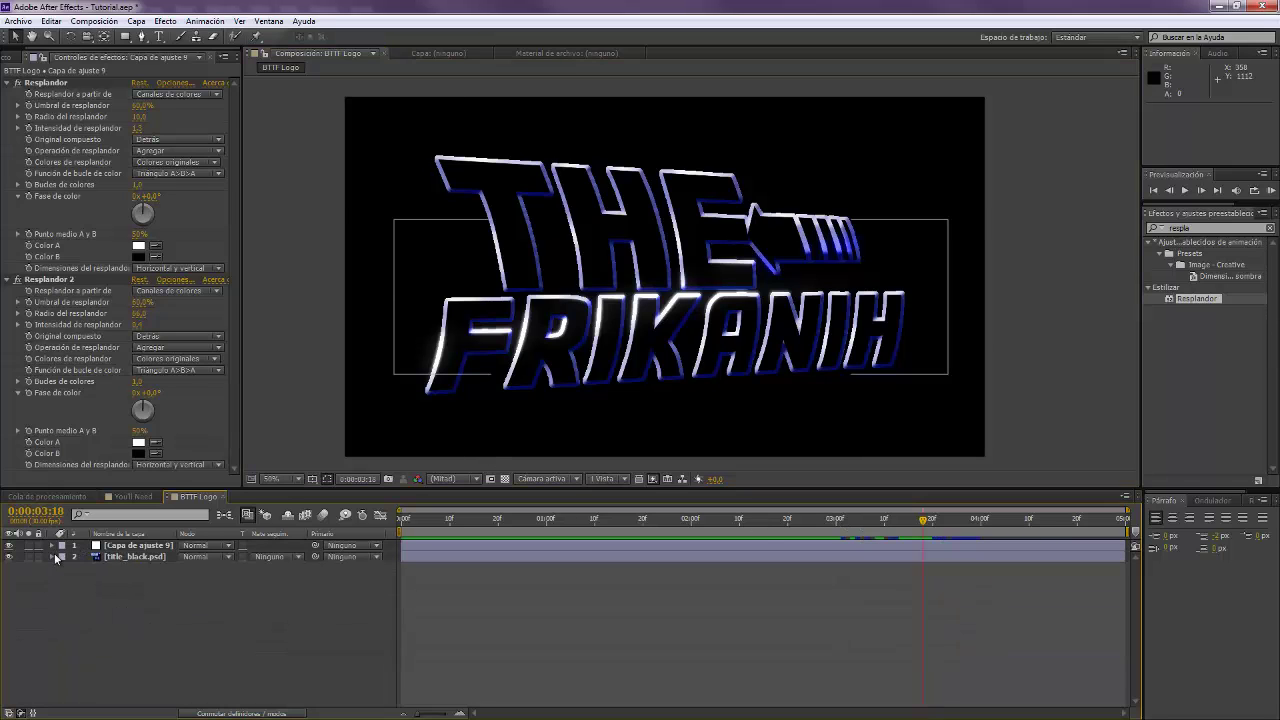
click(53, 557)
click(127, 557)
right_click(127, 557)
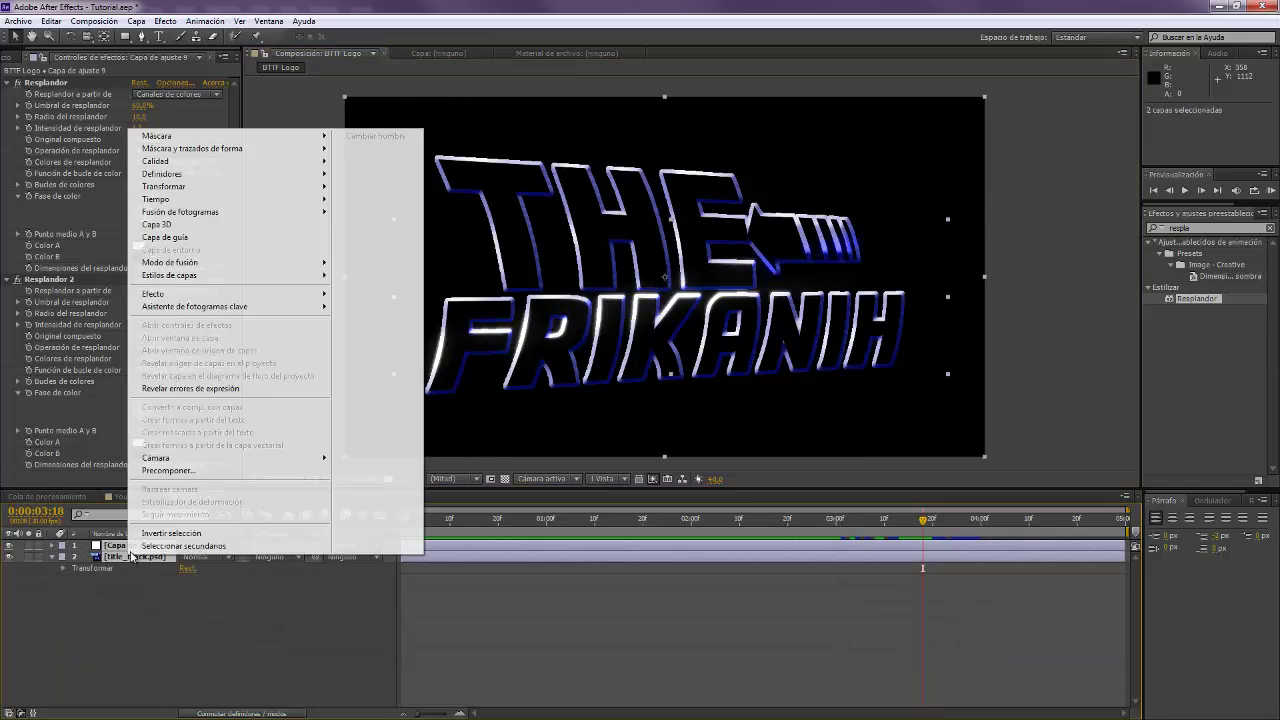
click(184, 470)
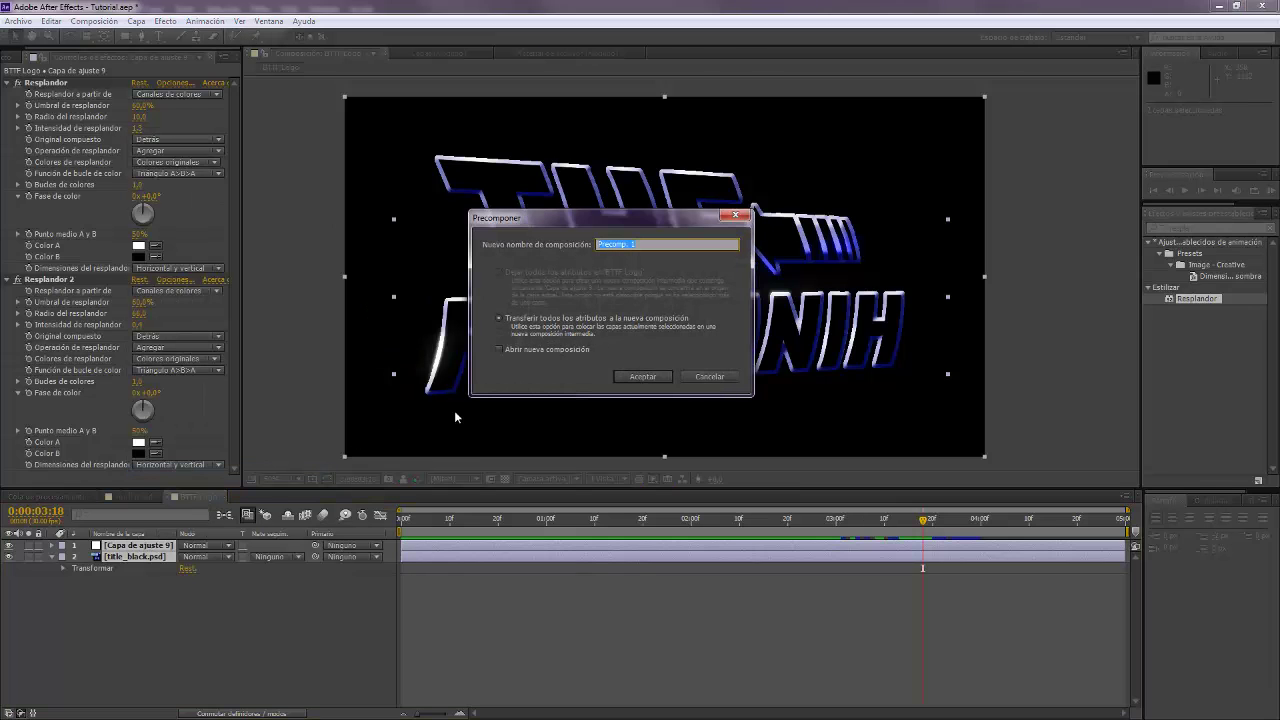
text(blaze)
key(Return)
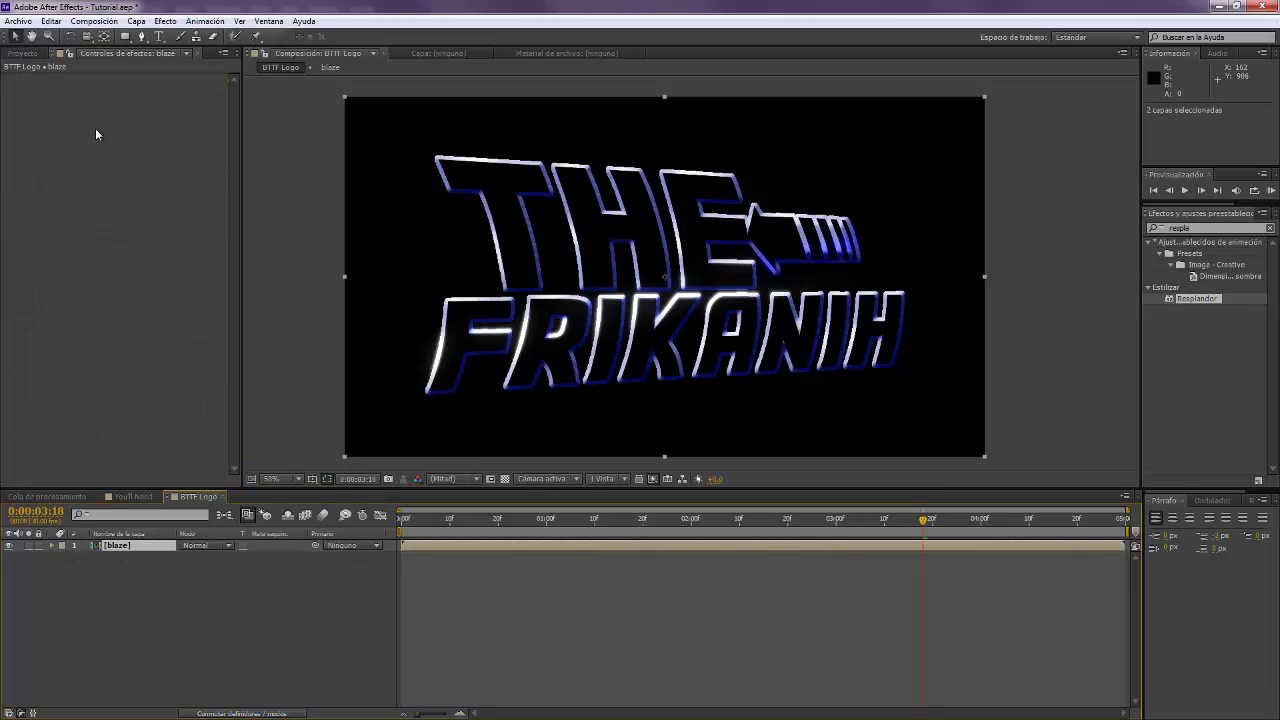
Add title.psd beneath blaze and set blaze's blending mode to Screen (Pantalla)
click(20, 54)
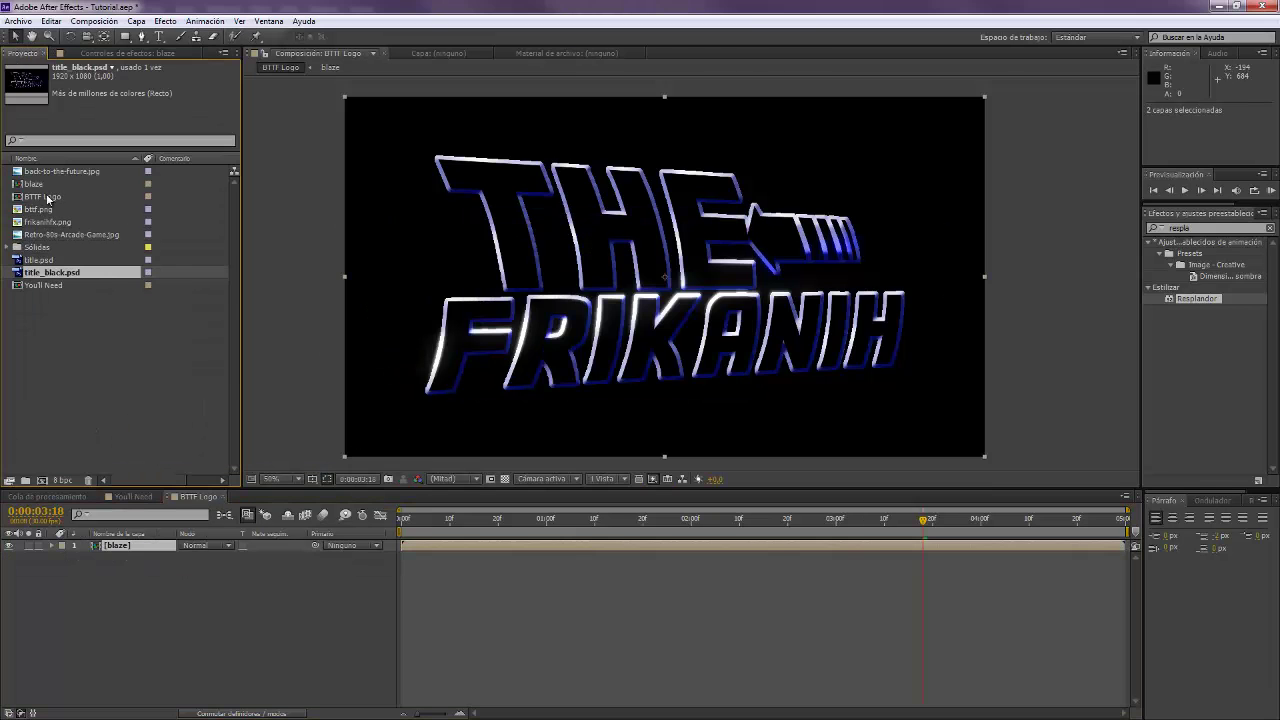
click(37, 260)
drag(35, 262, 150, 600)
click(195, 546)
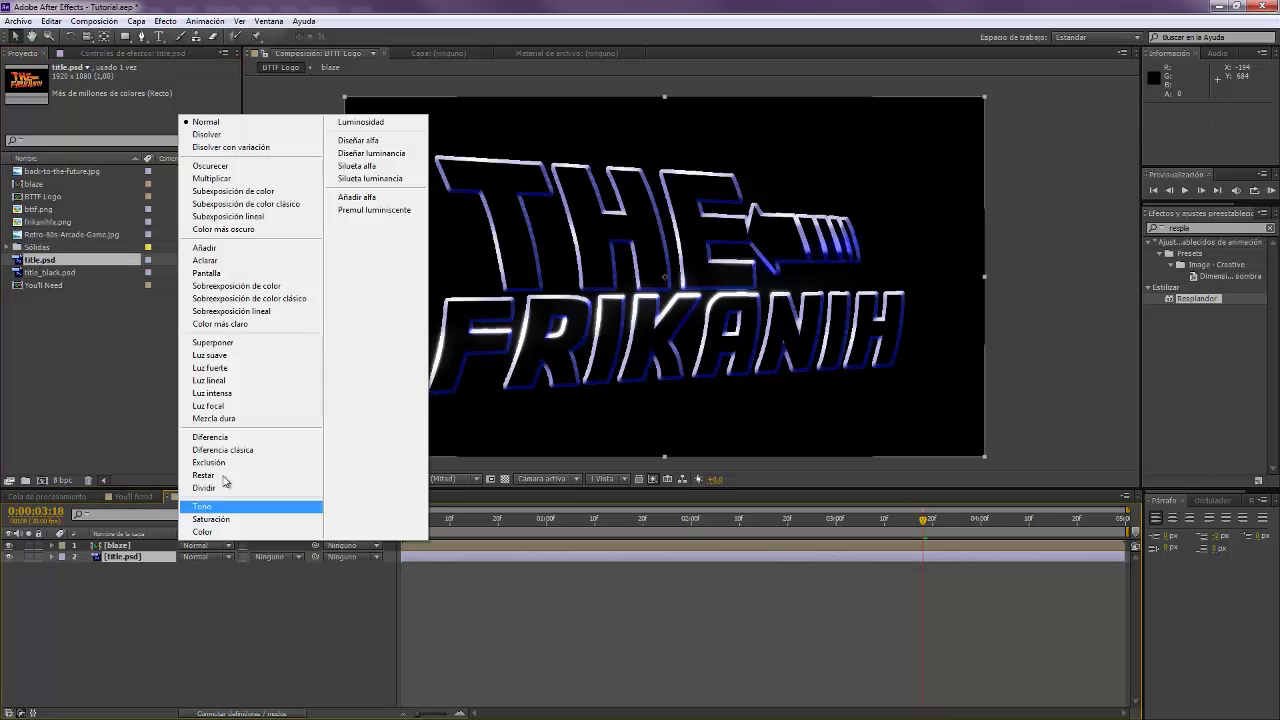
click(210, 273)
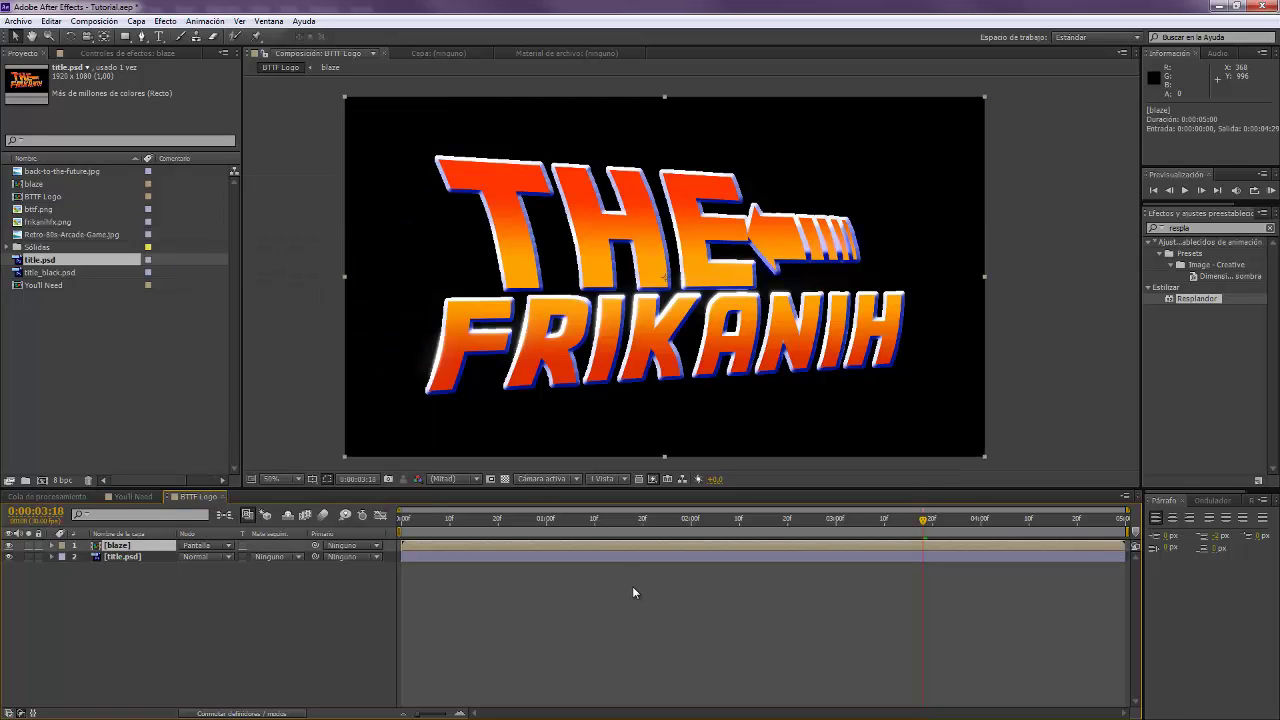
Scrub the time ruler to preview the glow sweep over the orange logo, zooming in and out
drag(616, 522, 936, 512)
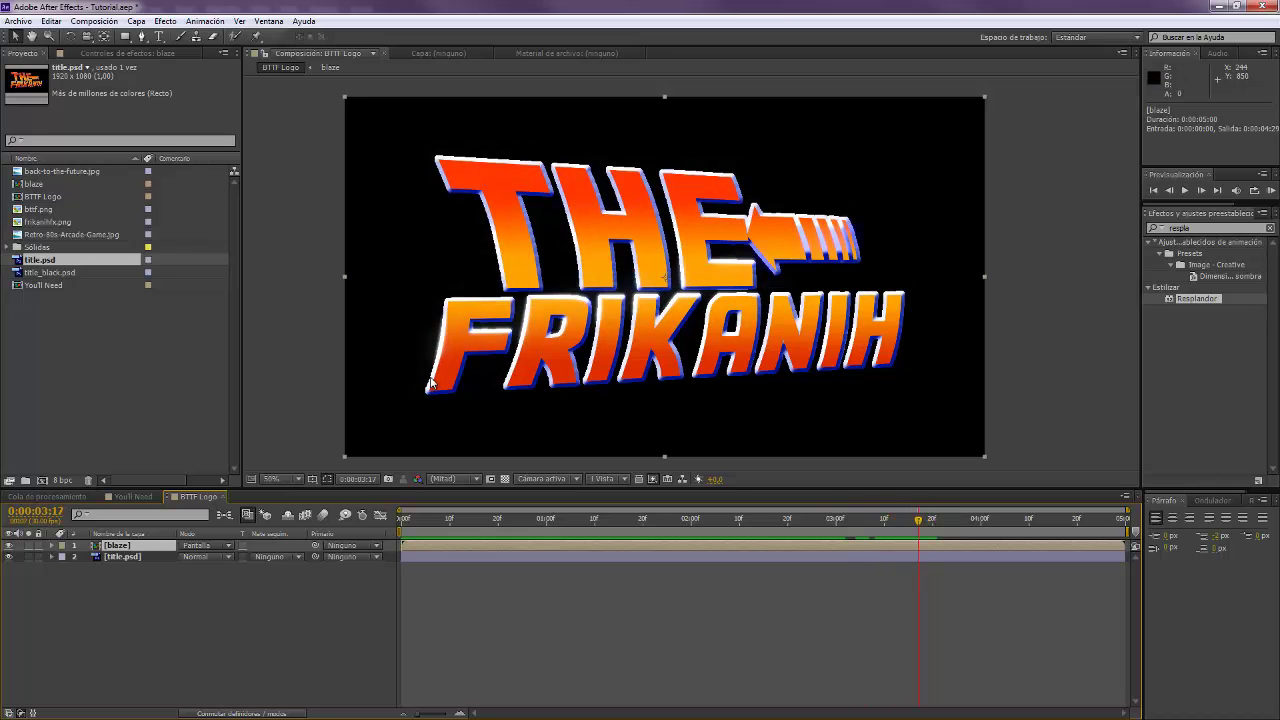
drag(451, 379, 530, 363)
key(period)
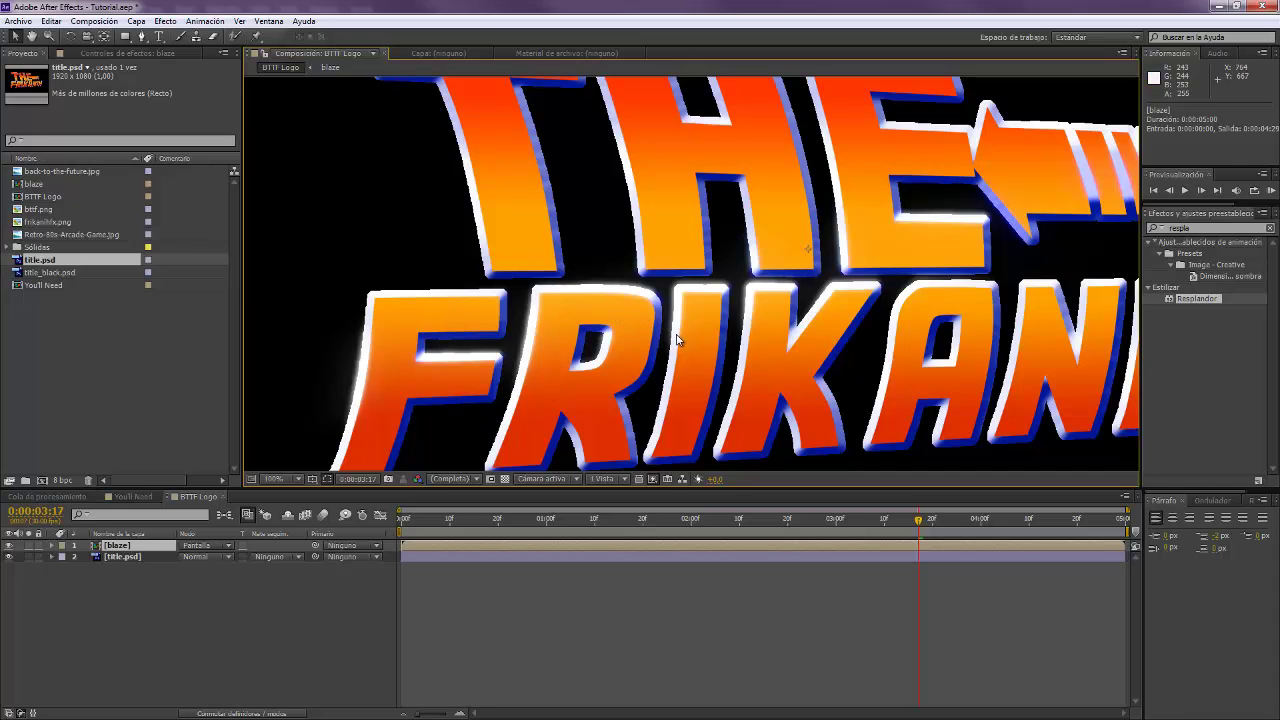
key(comma)
click(768, 526)
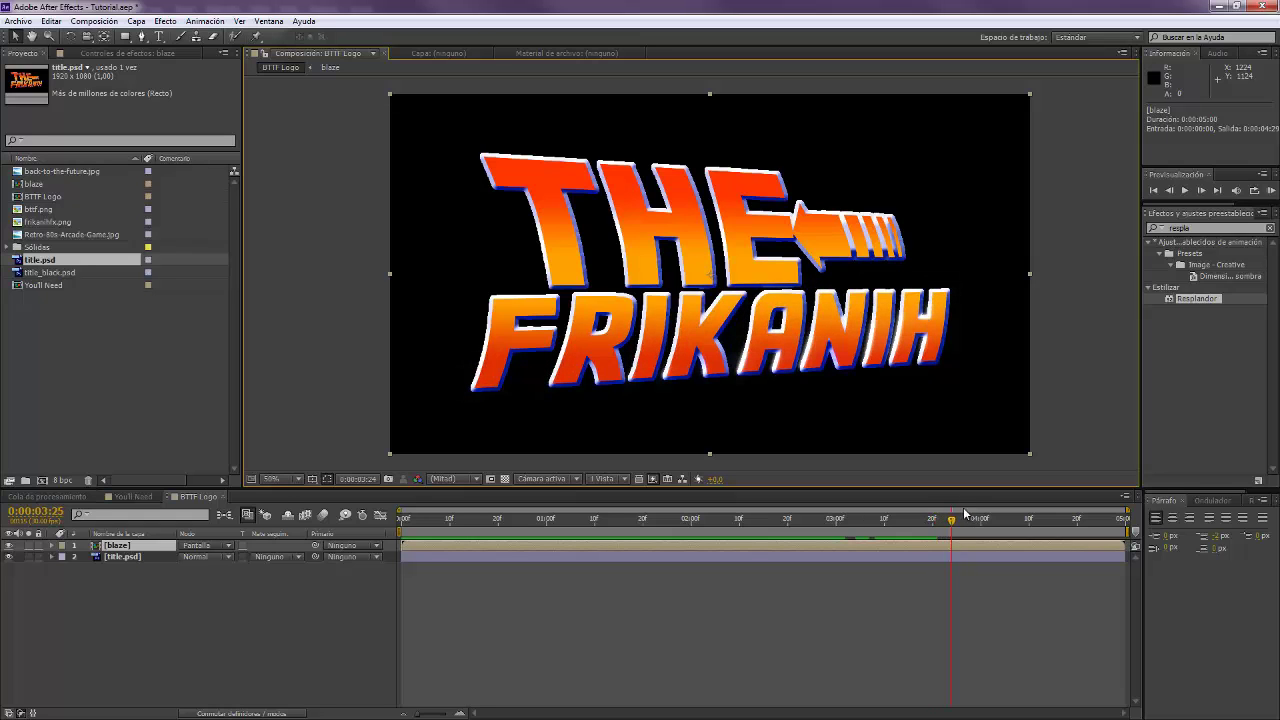
drag(975, 517, 840, 521)
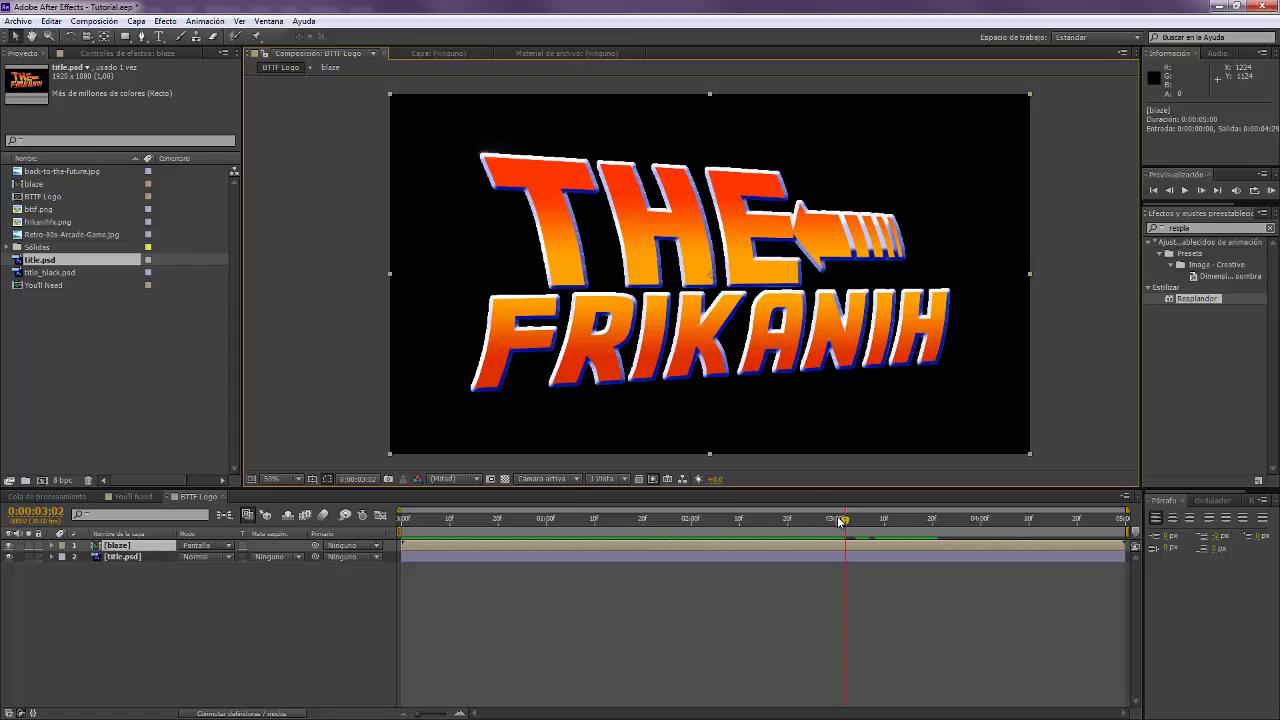
Set the time to about 0:00:02:00 and bring up the context menu for blaze and title.psd
click(150, 556)
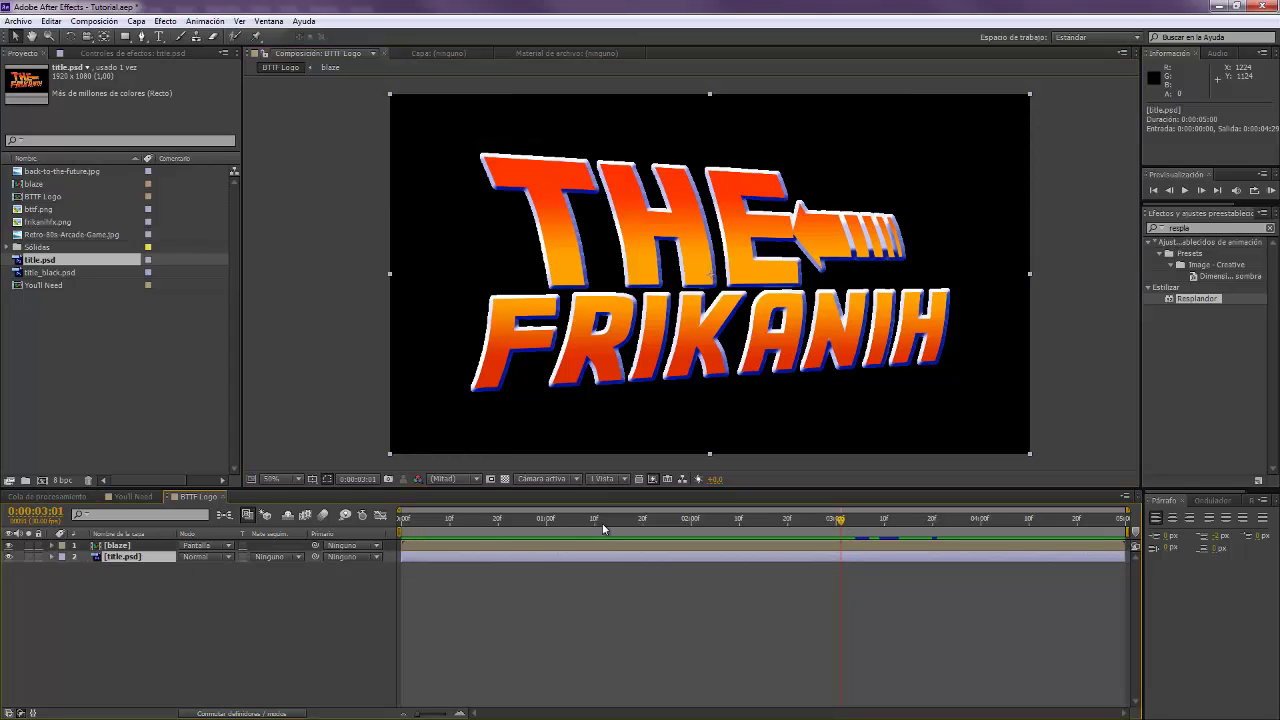
click(138, 583)
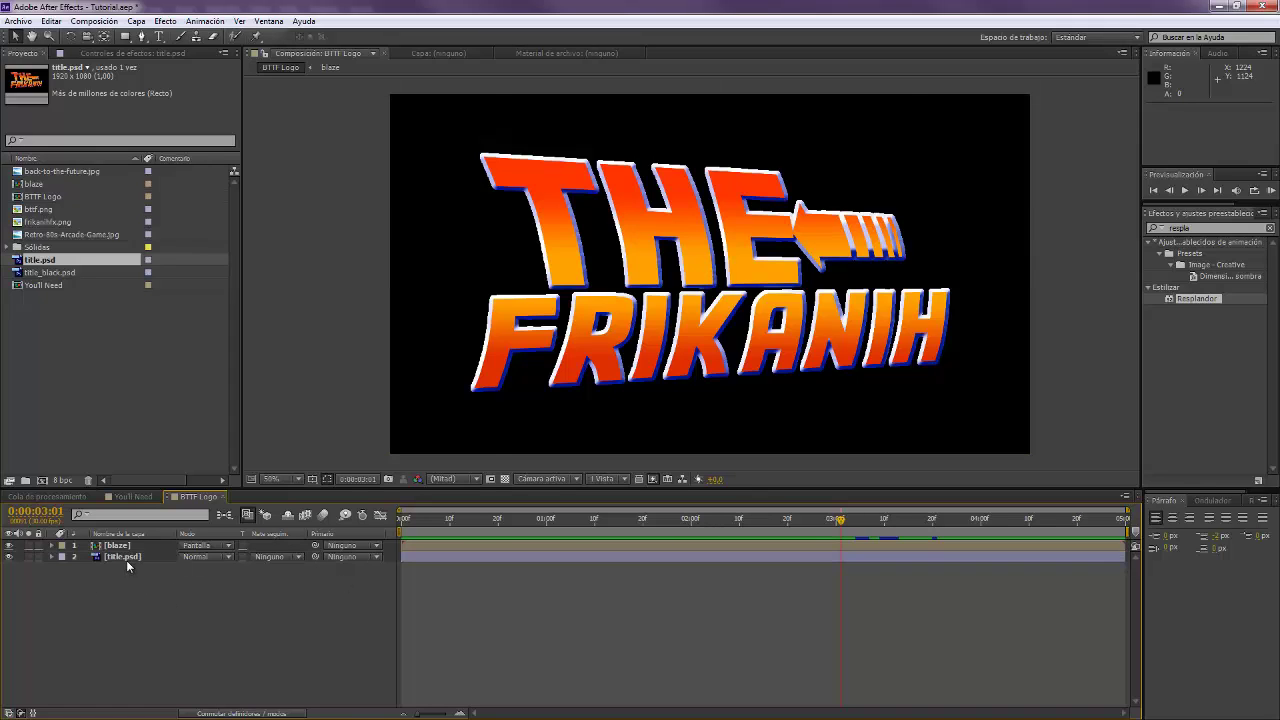
click(126, 558)
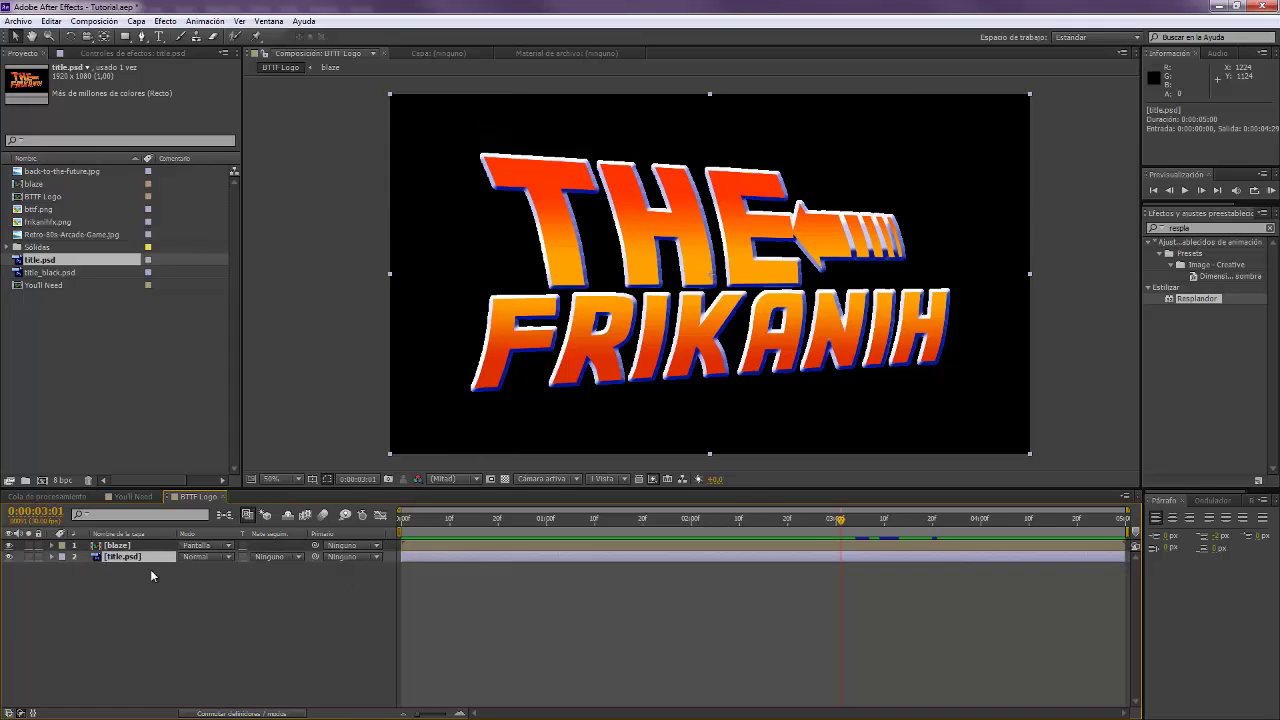
click(691, 522)
key(ctrl+a)
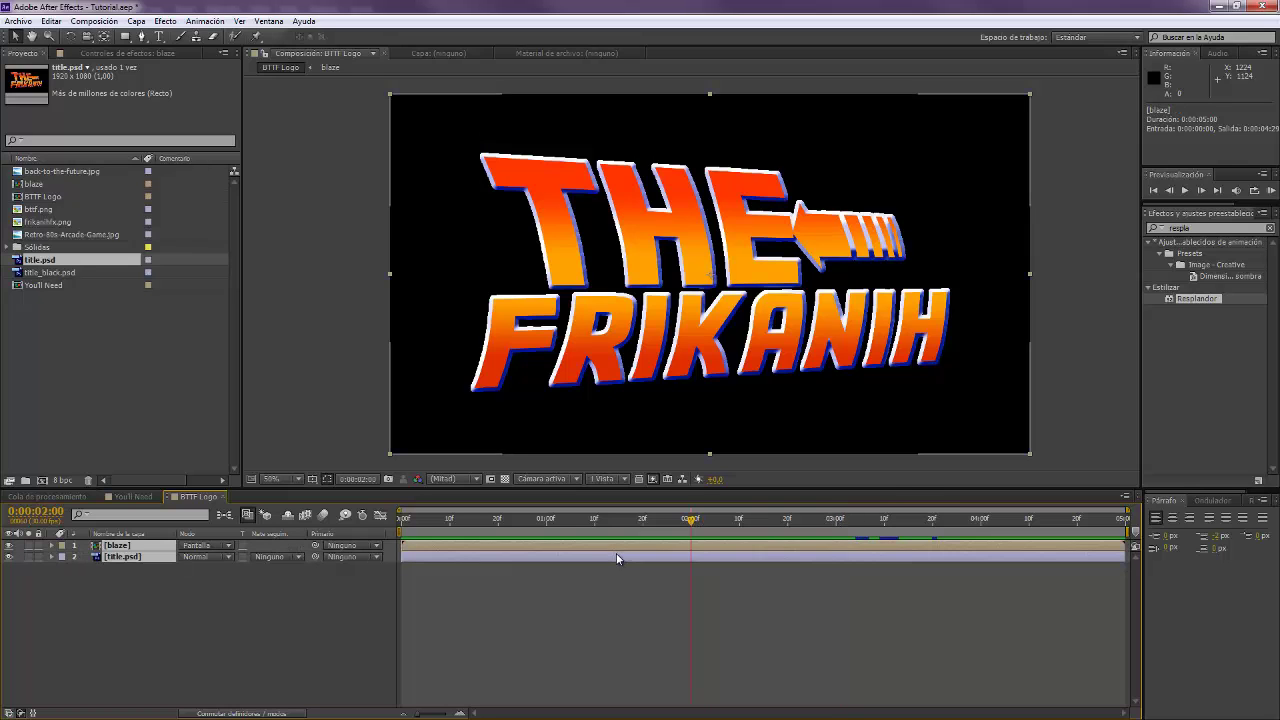
right_click(616, 553)
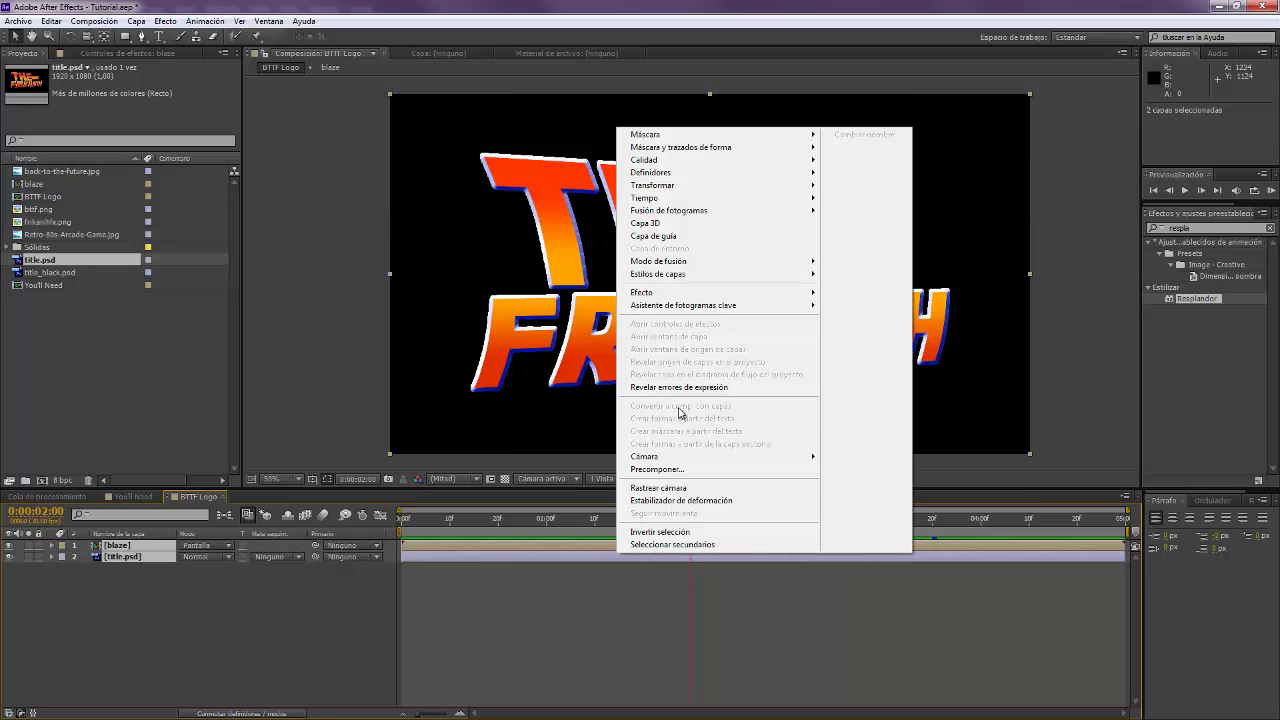
Pre-compose blaze and title.psd into a composition named 'title'
click(665, 470)
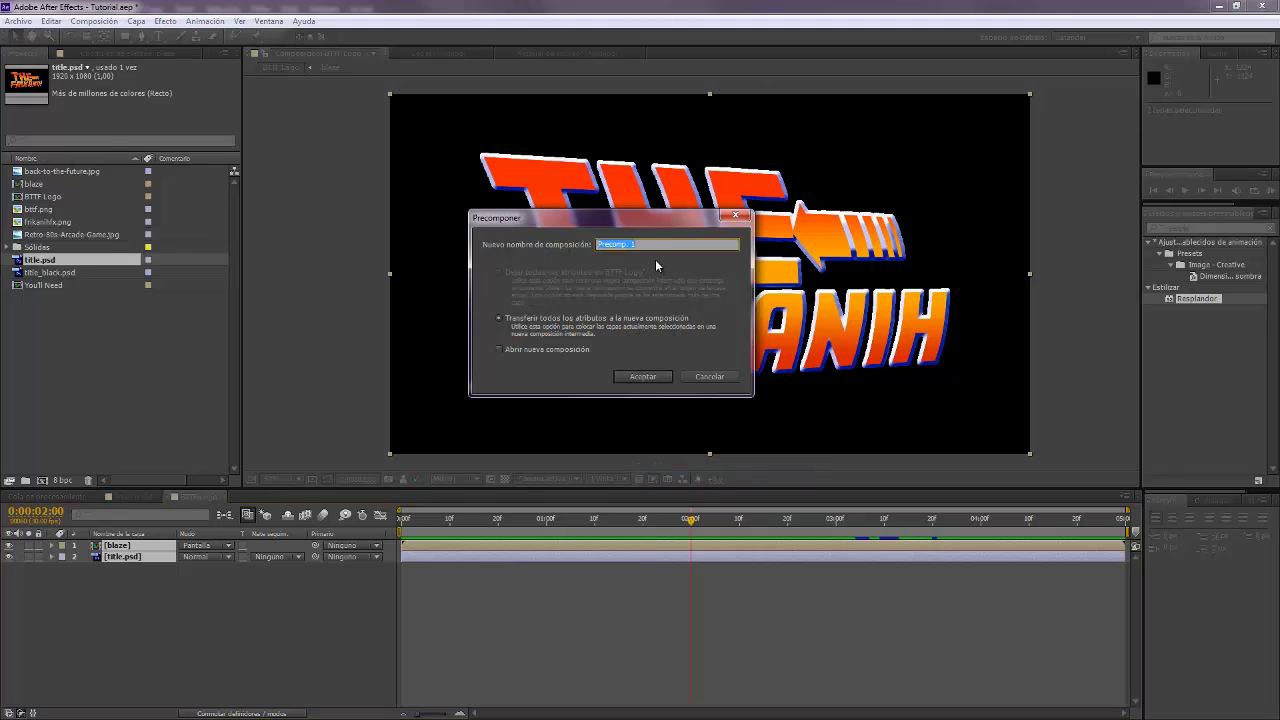
text(title)
key(Return)
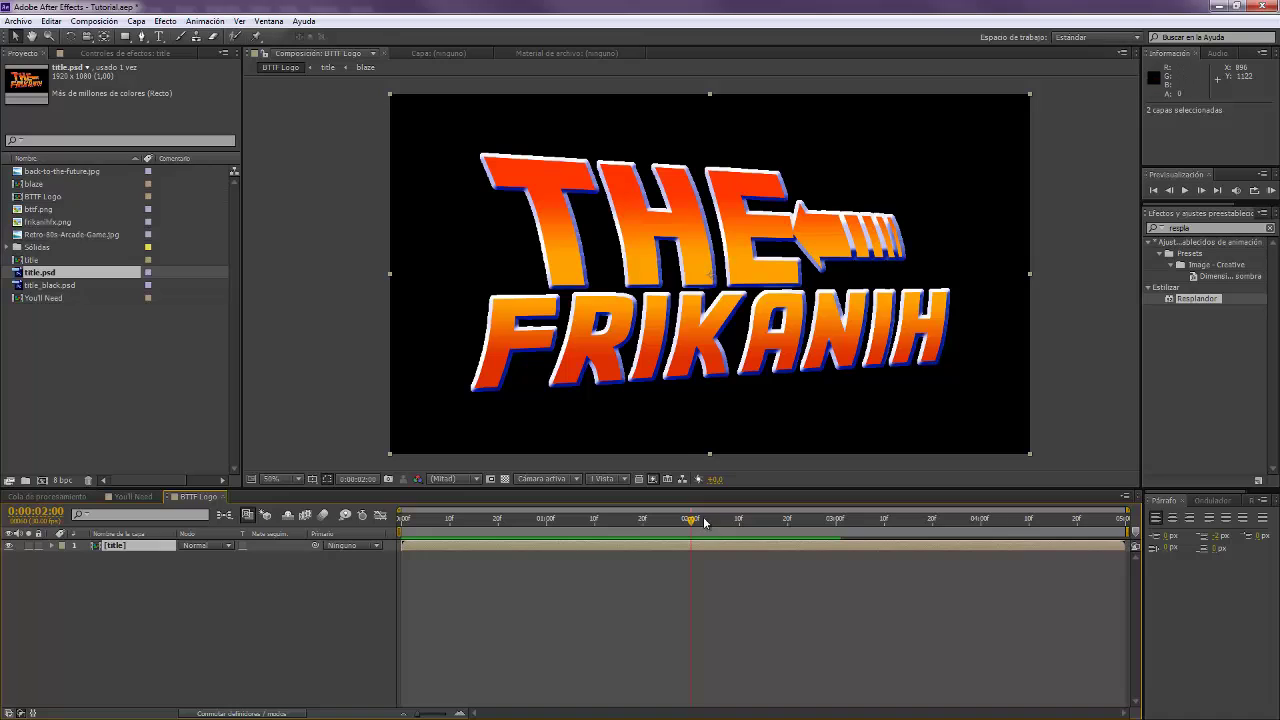
Duplicate the title layer so two title layers exist
click(133, 548)
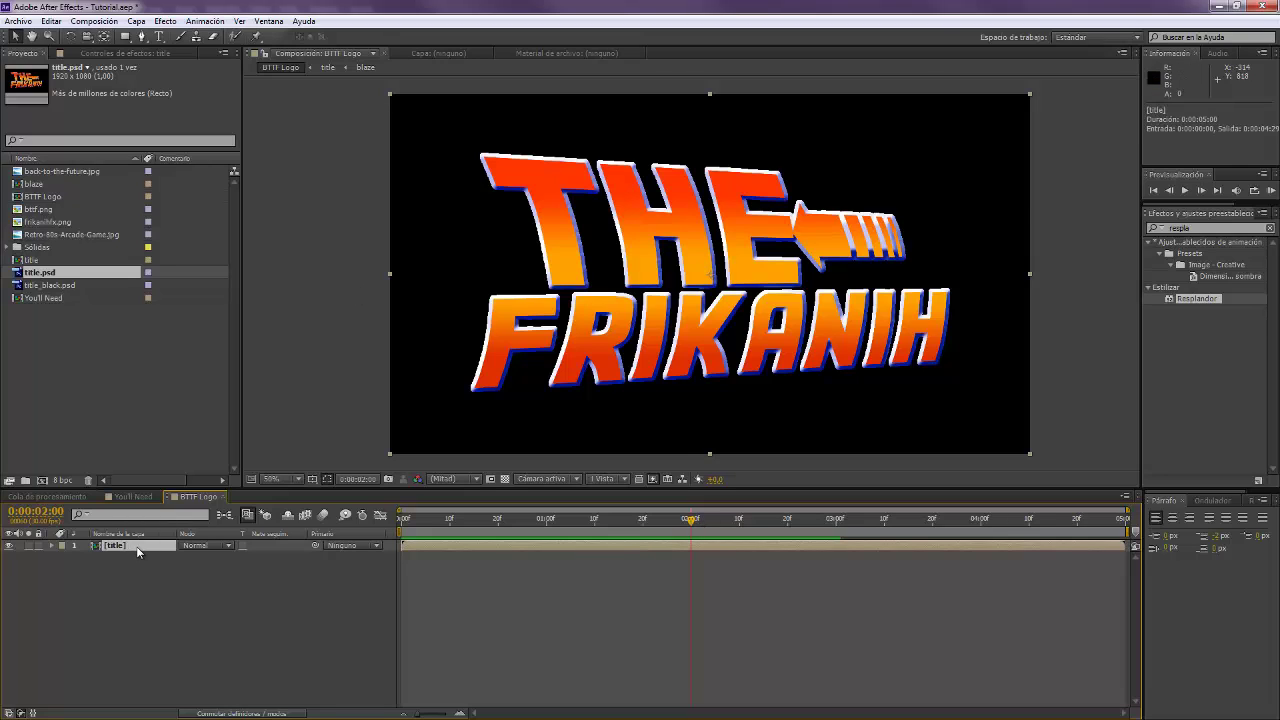
key(ctrl+d)
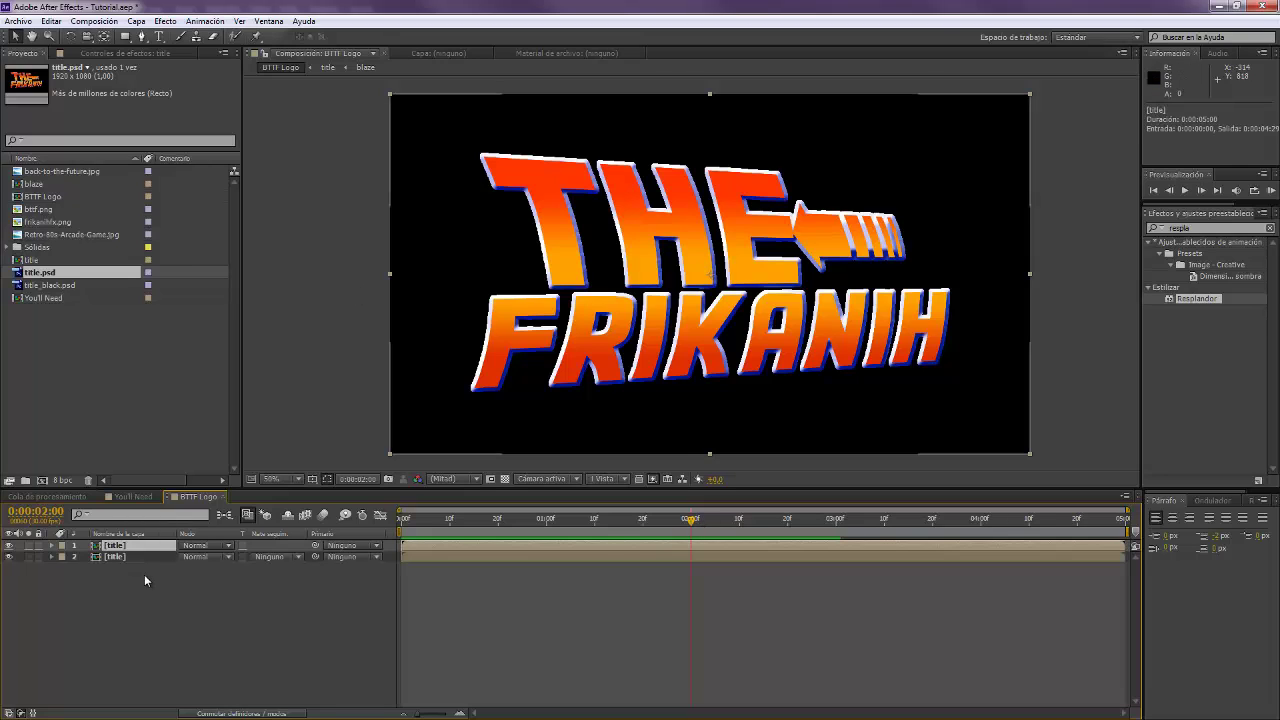
click(141, 36)
scroll(500, 271, up, 2)
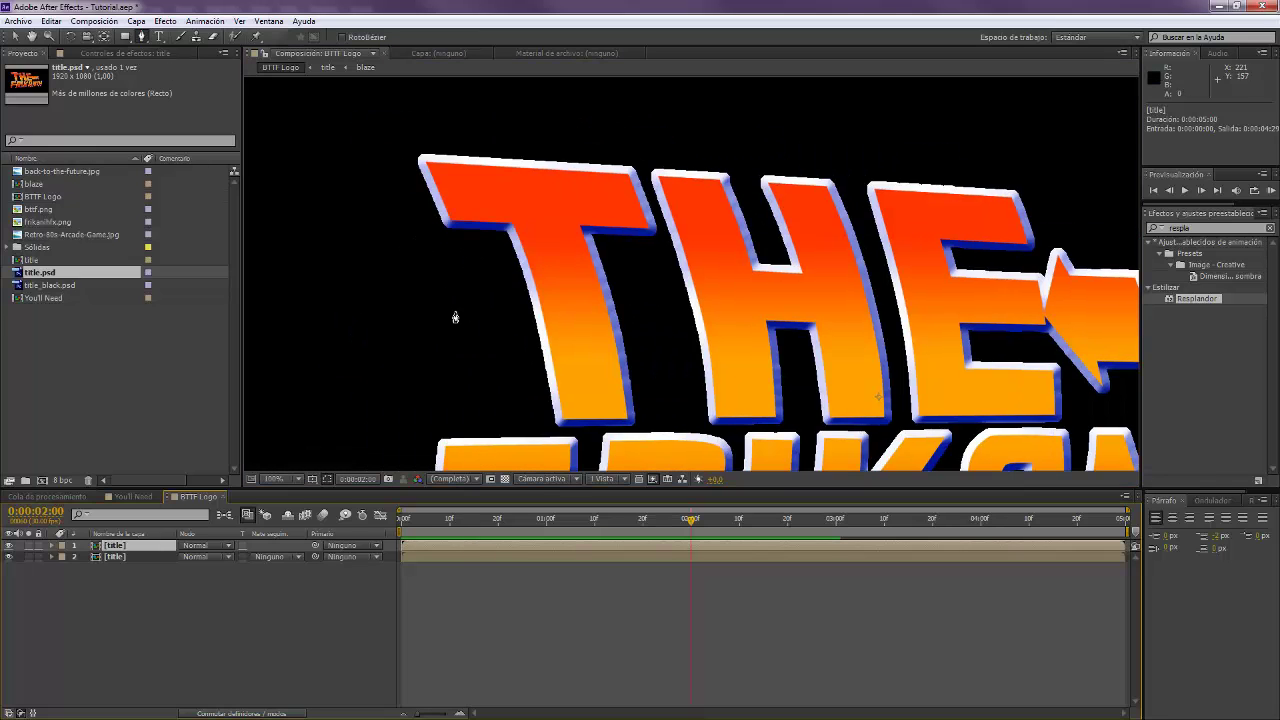
Start a Pen mask above THE and trace along the gap under the T, H and E
click(383, 131)
click(457, 431)
scroll(481, 290, up, 1)
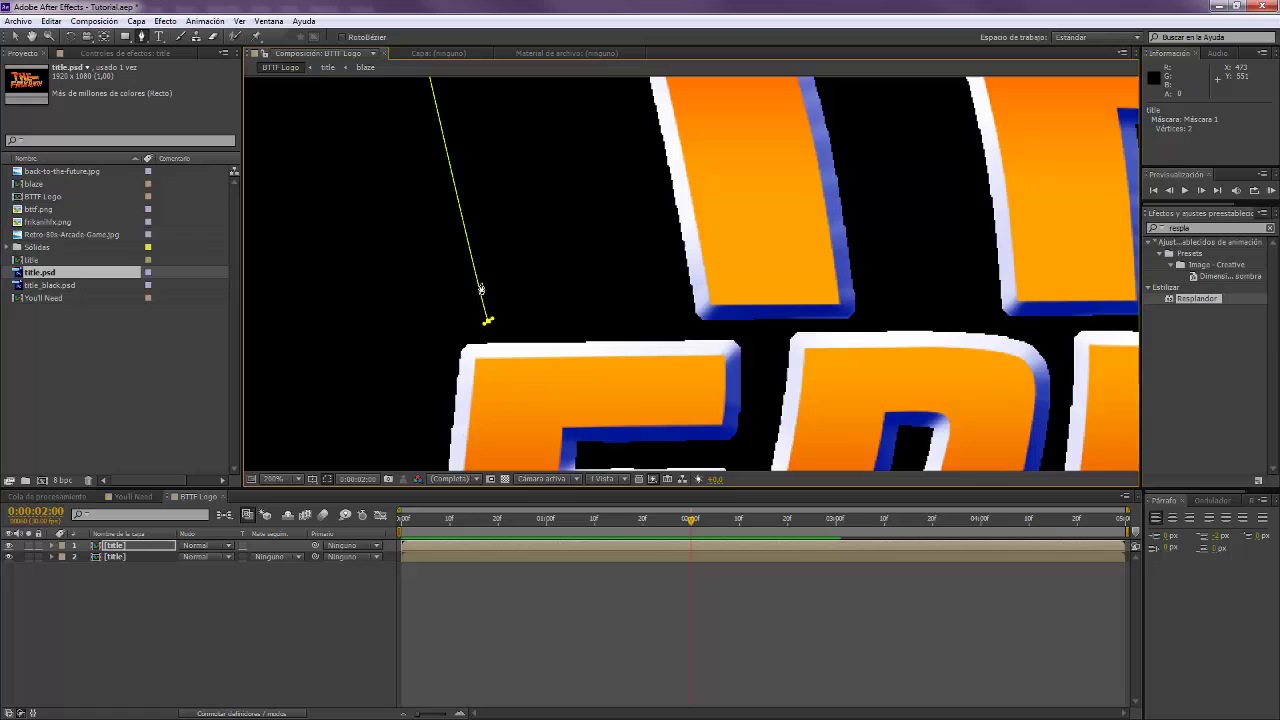
click(668, 327)
click(766, 328)
drag(848, 330, 668, 327)
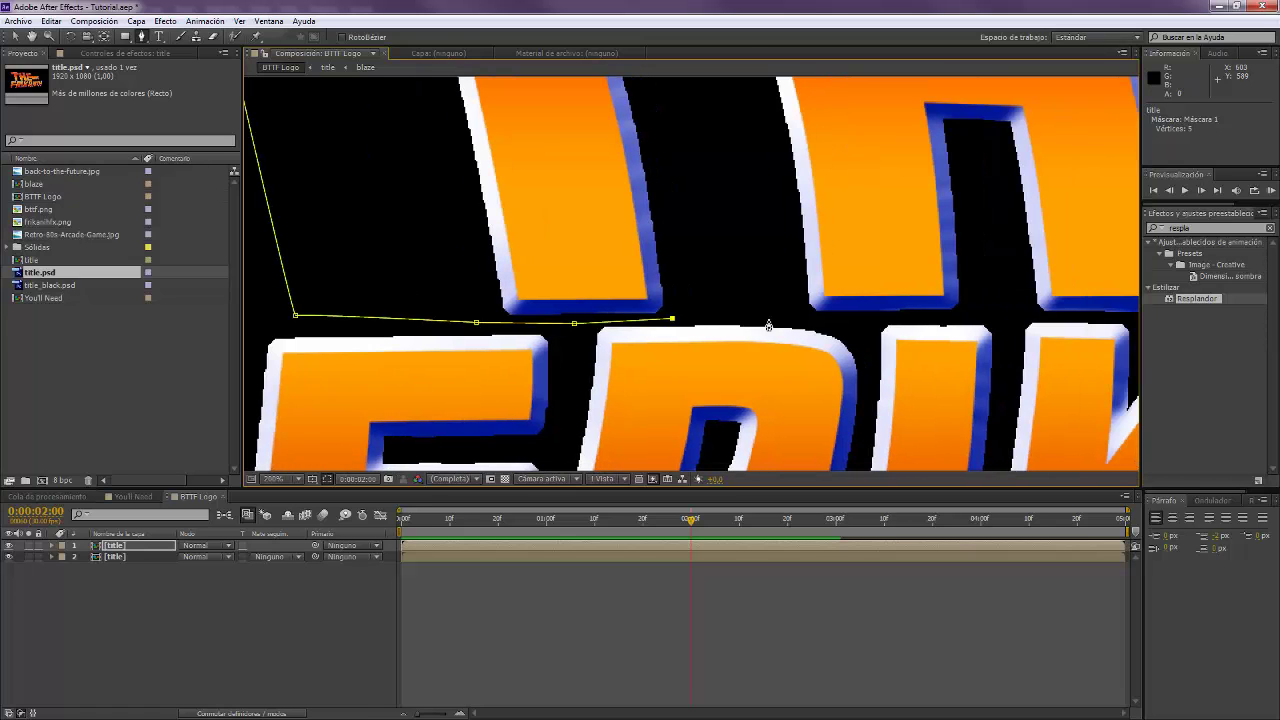
drag(768, 326, 663, 332)
click(705, 326)
click(813, 331)
drag(813, 331, 275, 375)
click(744, 340)
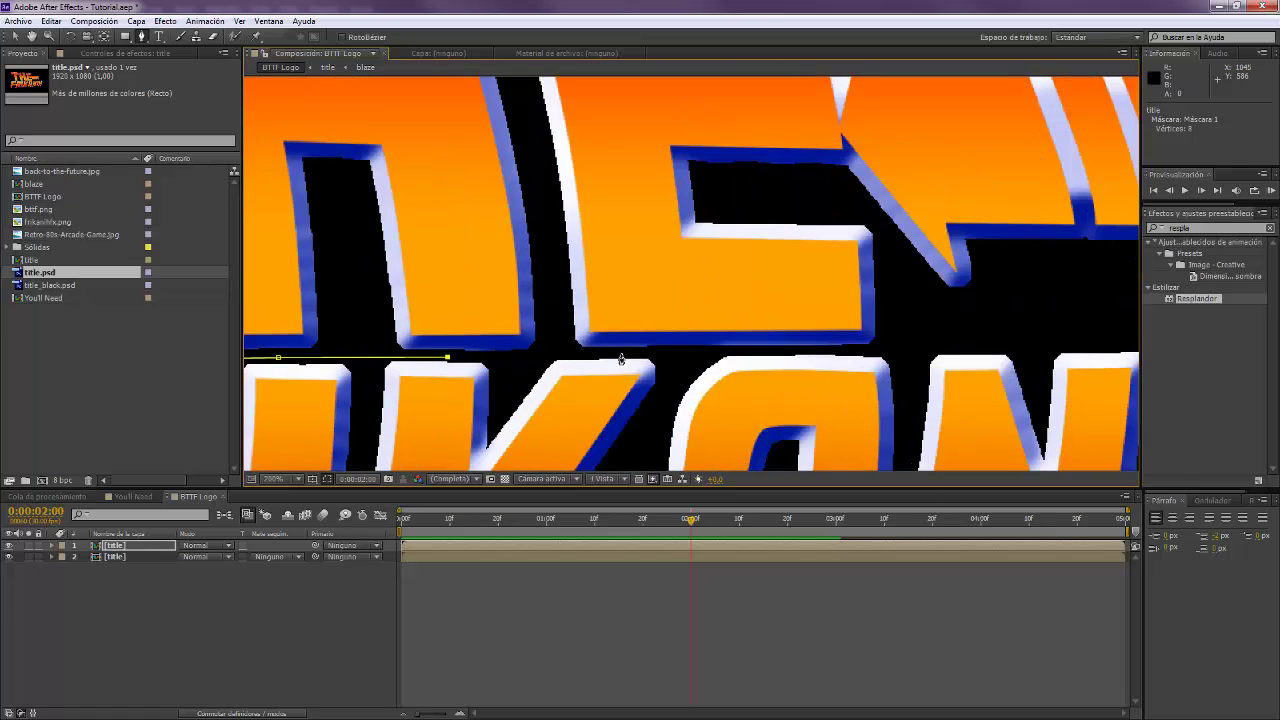
Continue the mask under and past the arrow, closing it around THE and the arrow
click(621, 359)
drag(621, 359, 451, 370)
click(589, 363)
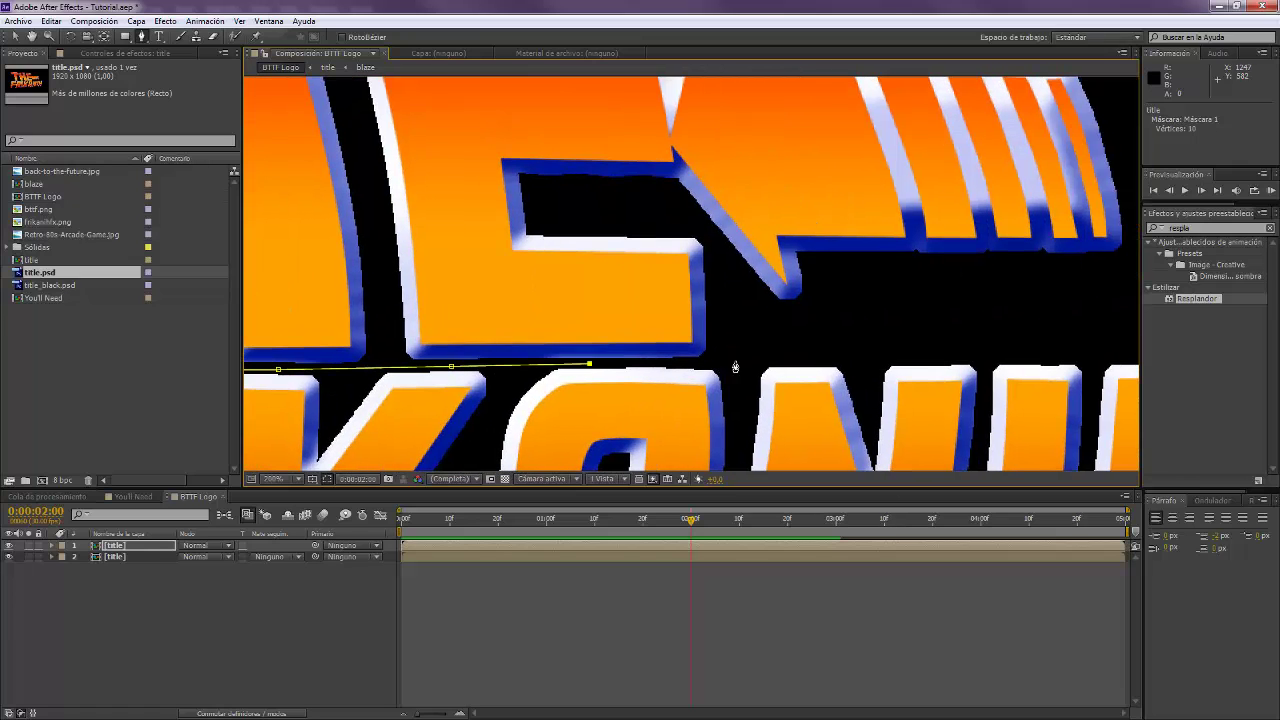
click(733, 366)
key(comma)
key(comma)
click(882, 286)
key(comma)
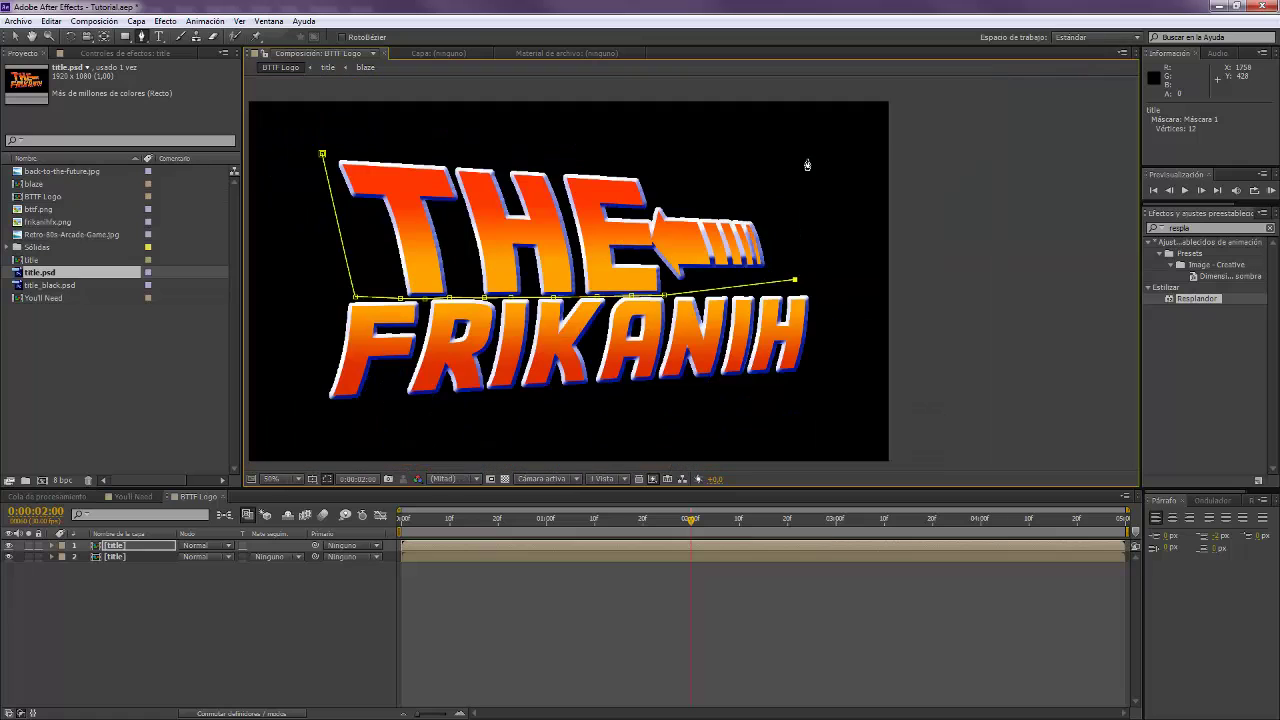
click(751, 164)
click(322, 153)
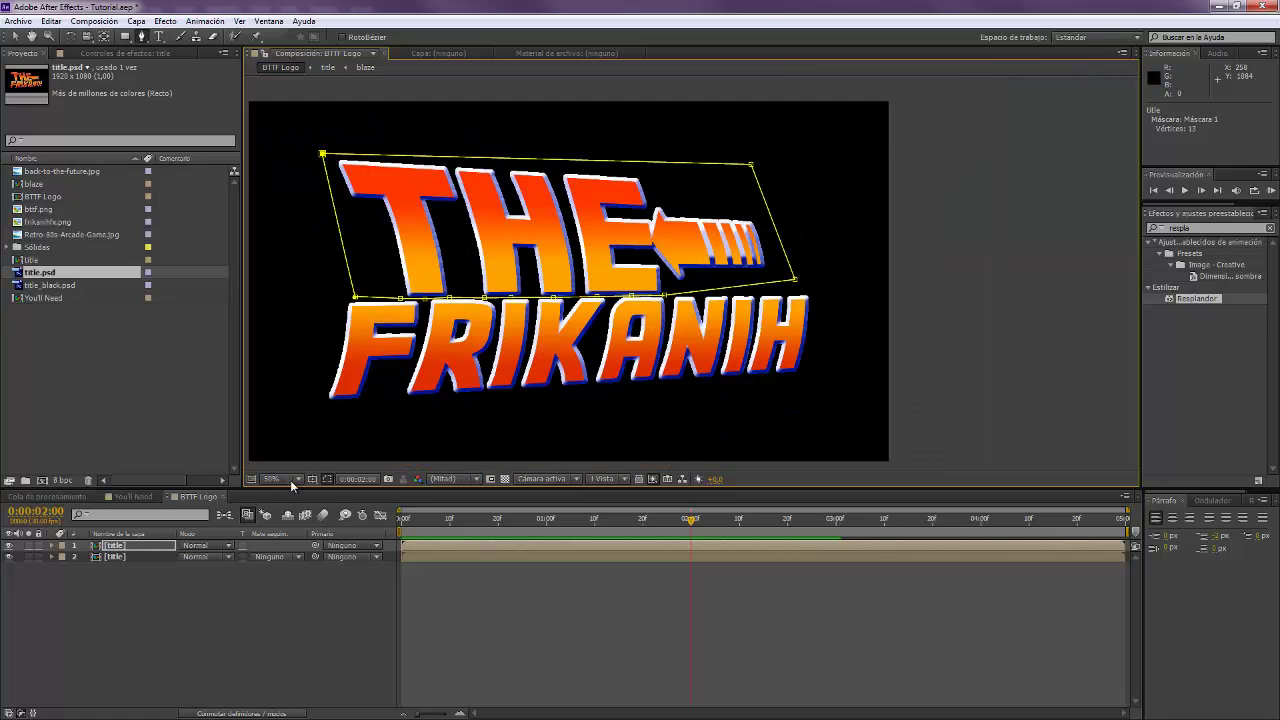
On the second title layer, start a FRIKANIH mask extending past the word's end
click(110, 557)
scroll(470, 385, up, 2)
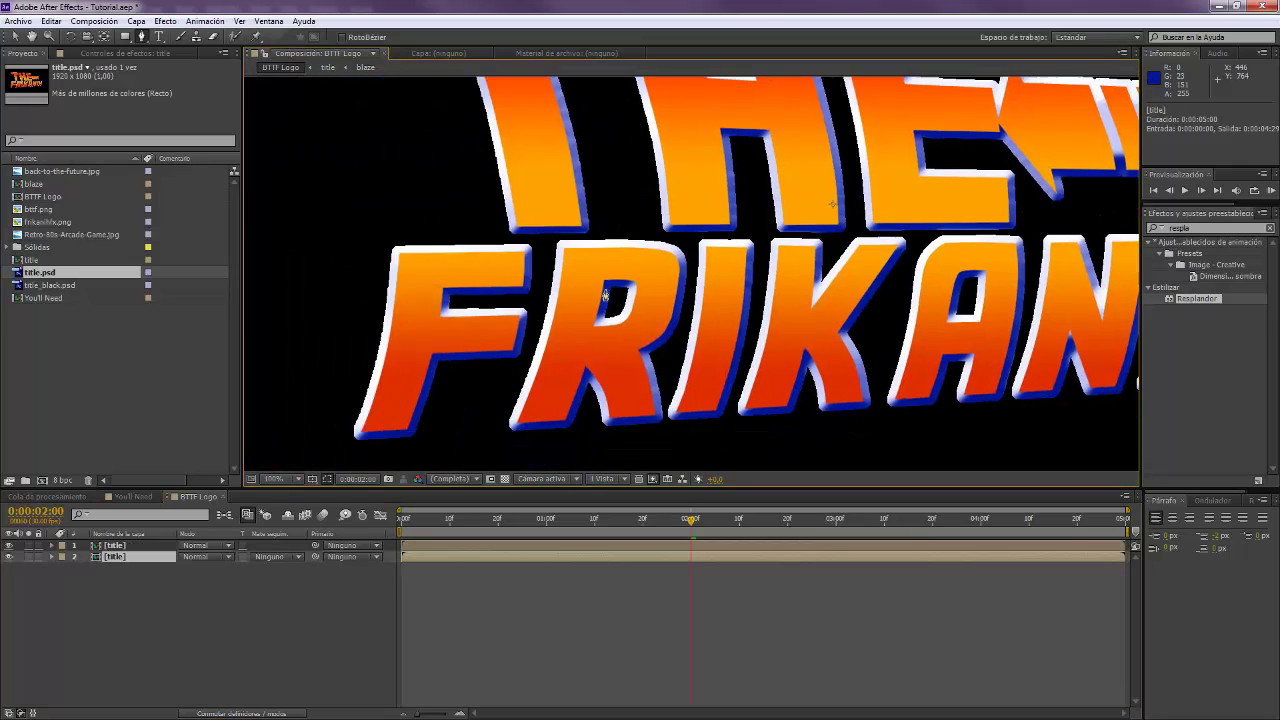
click(481, 176)
click(426, 435)
scroll(471, 403, right, 4)
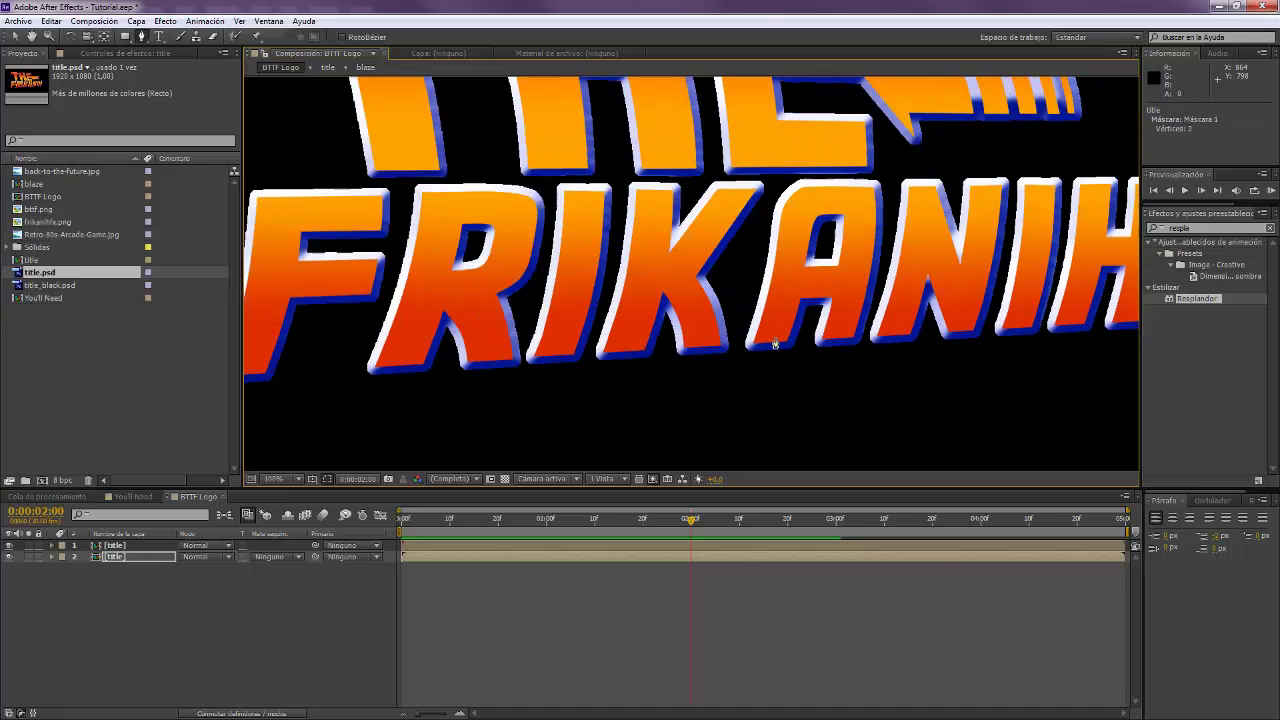
scroll(800, 357, right, 4)
click(901, 352)
click(910, 185)
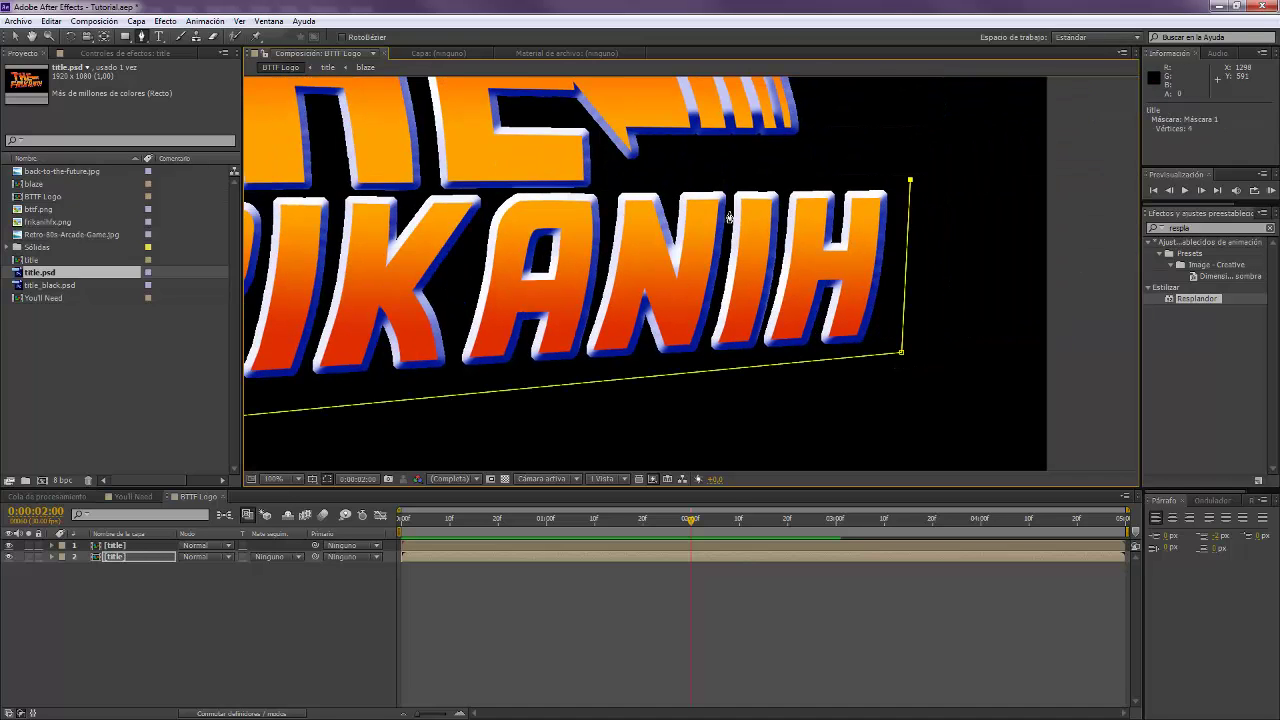
scroll(900, 190, left, 2)
click(720, 206)
scroll(733, 243, up, 1)
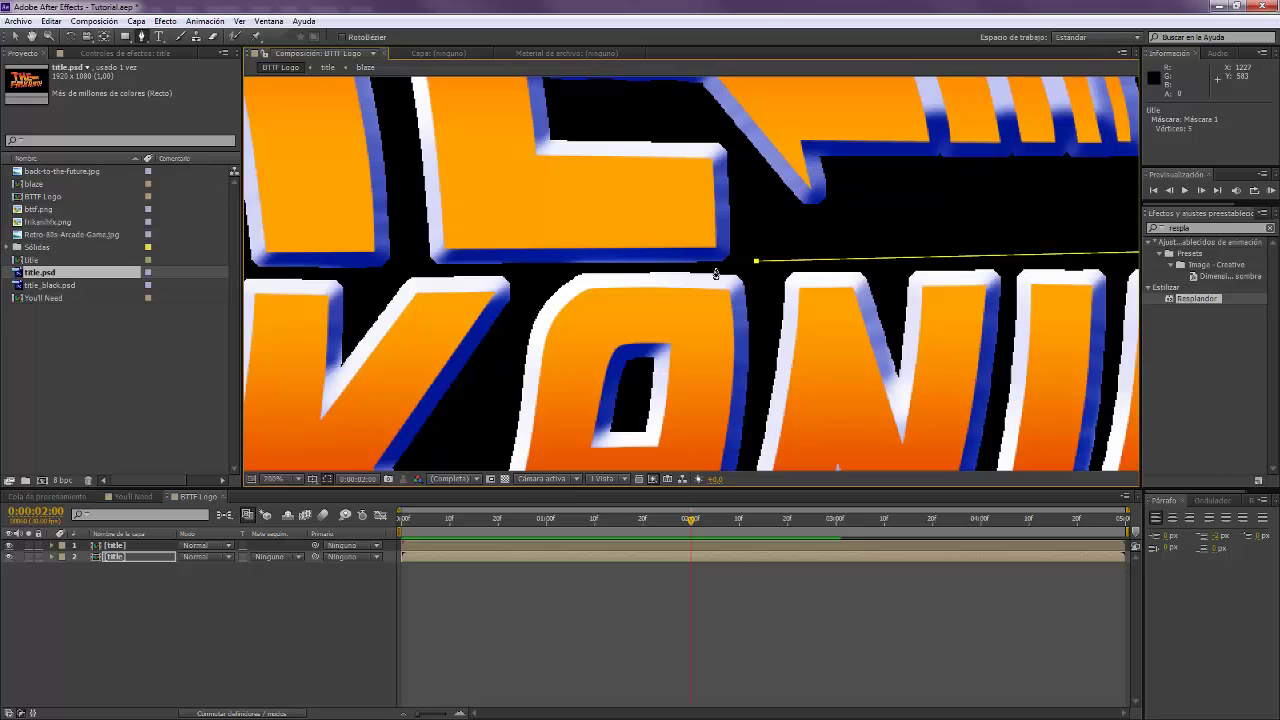
Finish the FRIKANIH mask between the two words, close it, and fit the logo in view
scroll(644, 268, left, 3)
click(573, 265)
scroll(580, 268, left, 6)
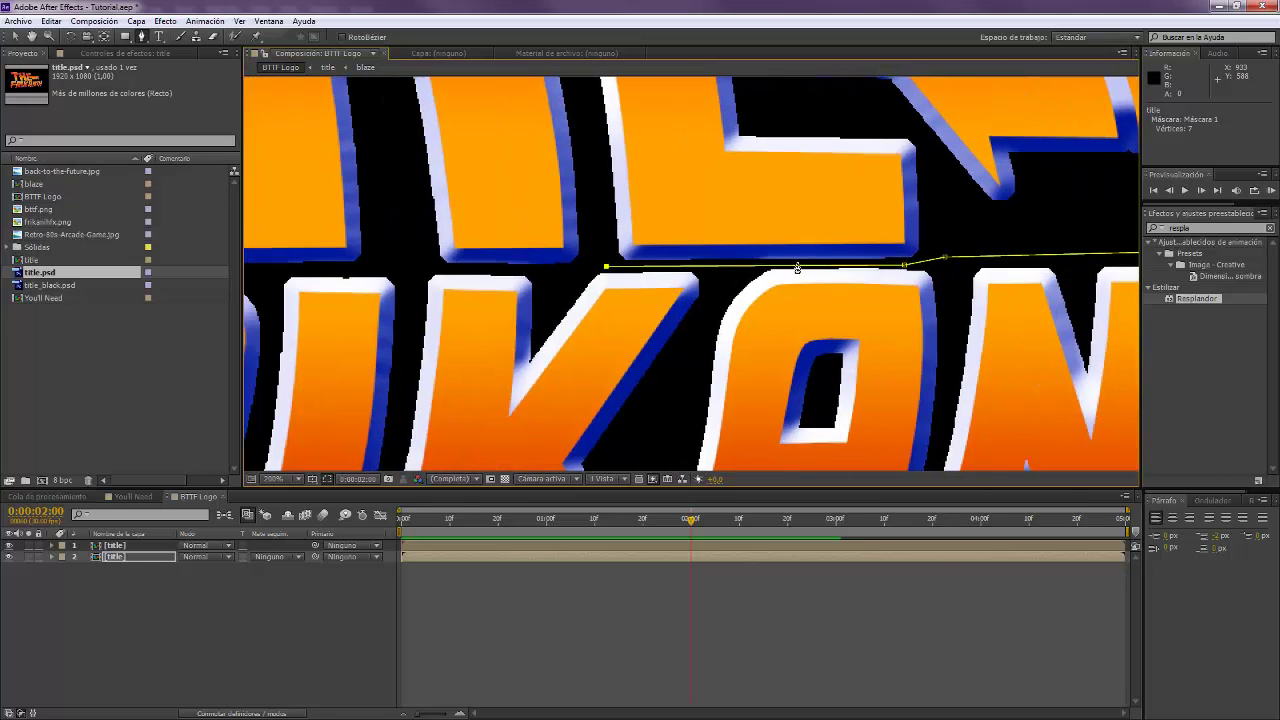
click(578, 265)
scroll(580, 266, left, 7)
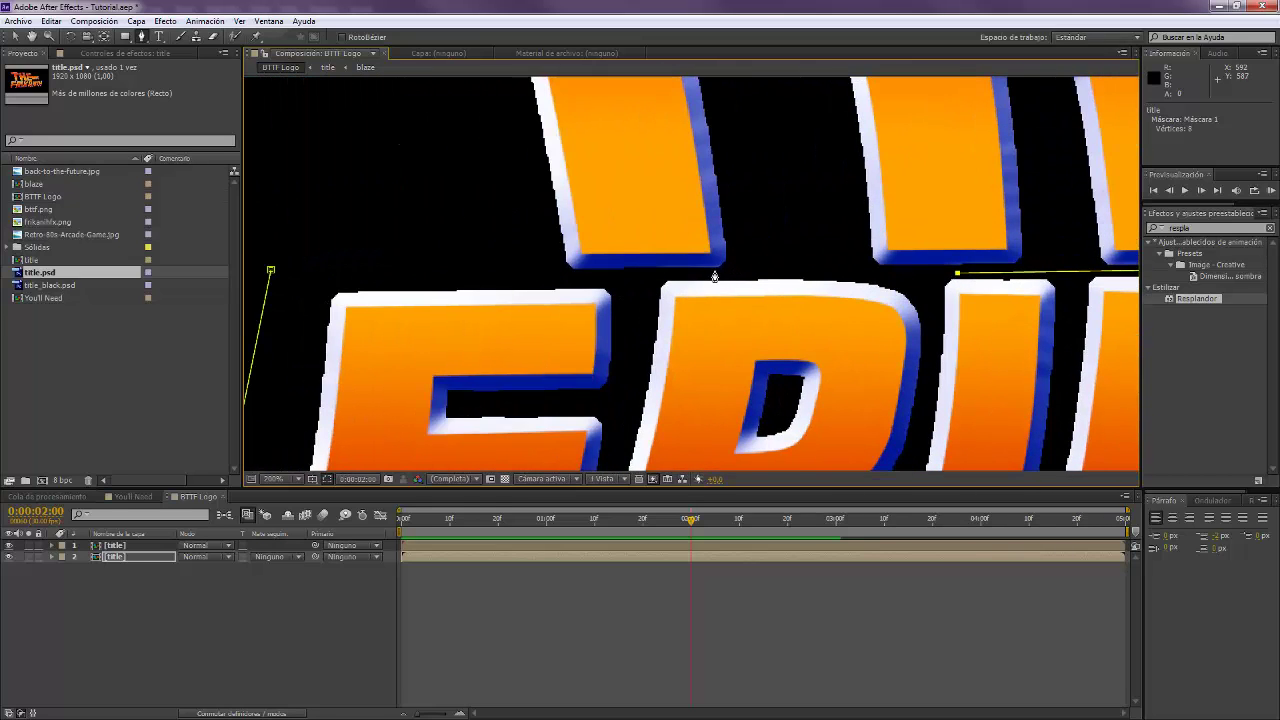
click(708, 274)
click(459, 279)
click(271, 270)
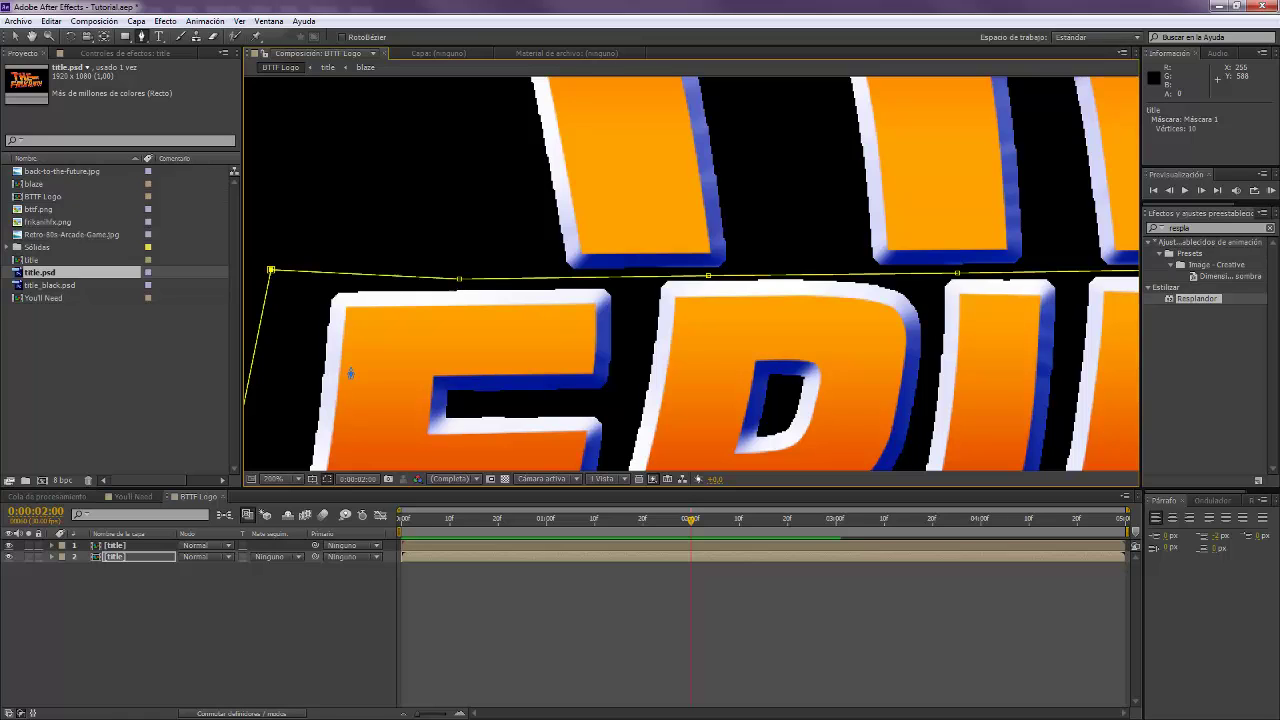
click(338, 627)
key(comma)
key(comma)
key(comma)
key(comma)
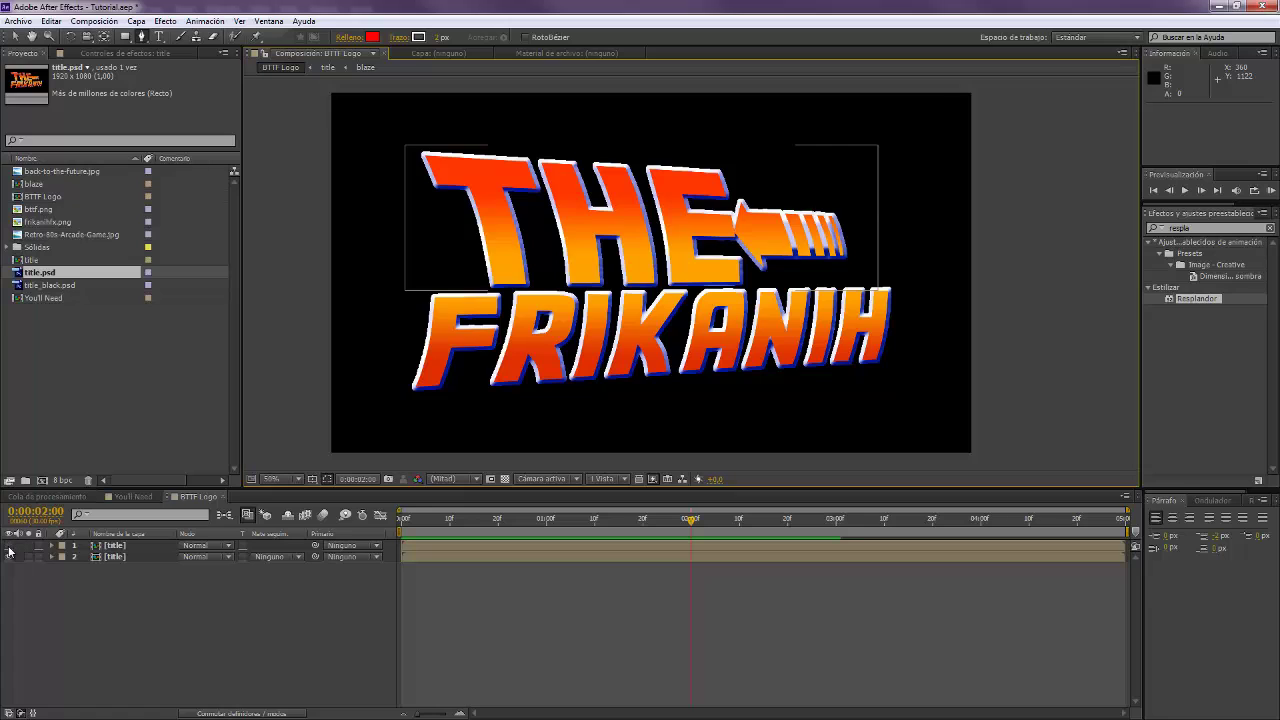
Toggle the THE and FRIKANIH layers' visibility to check their masks
click(9, 545)
click(9, 545)
click(9, 556)
click(9, 556)
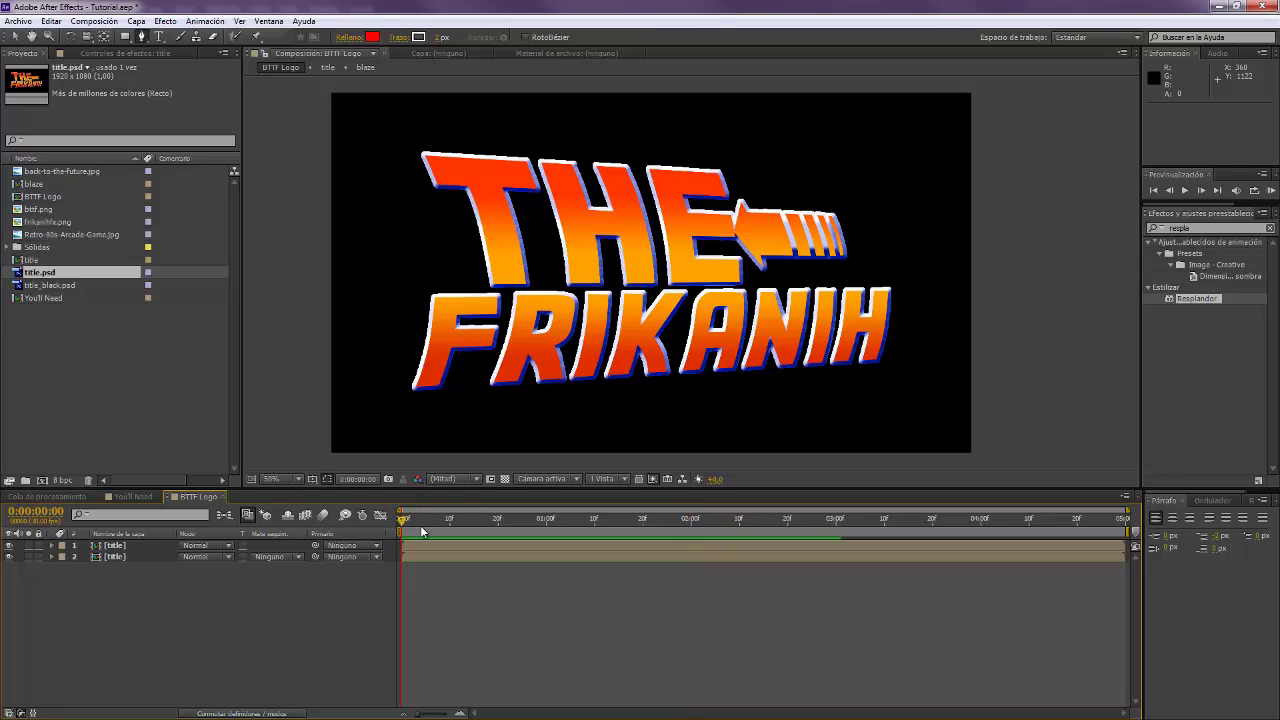
Keyframe THE's Position at 1:00 and start it off-screen right (X 1787) at 0:00
click(547, 520)
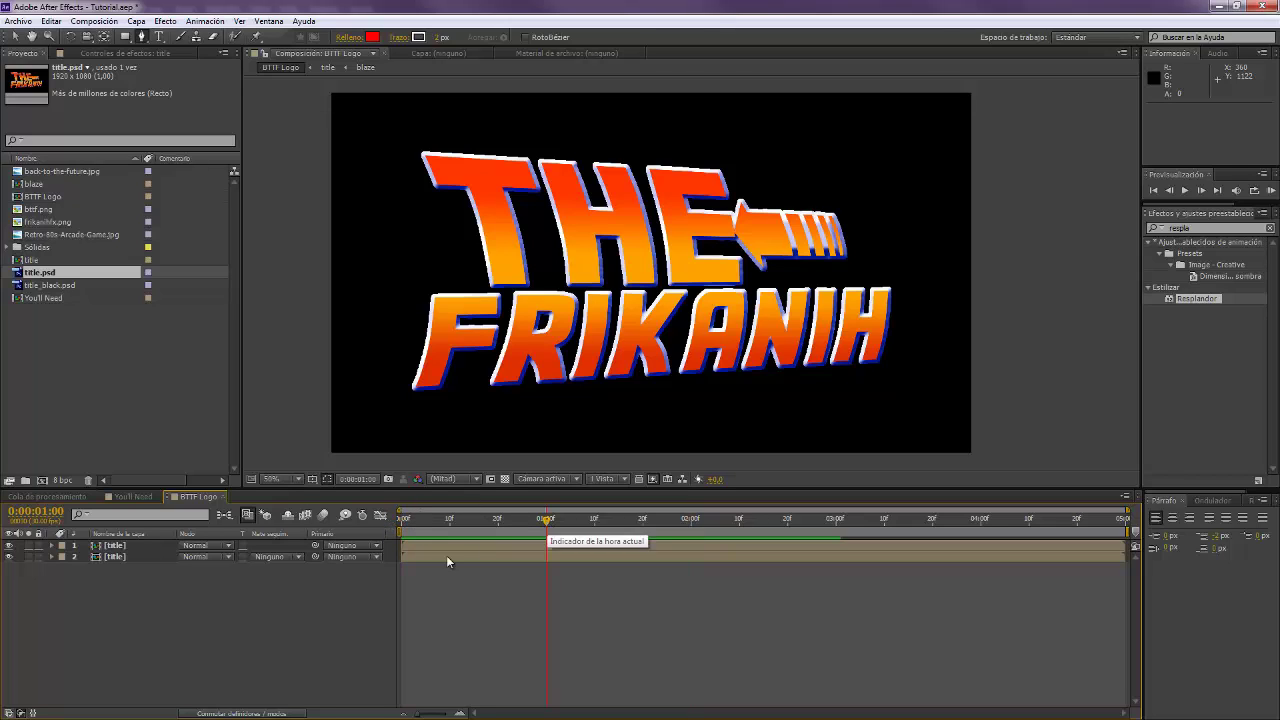
click(456, 545)
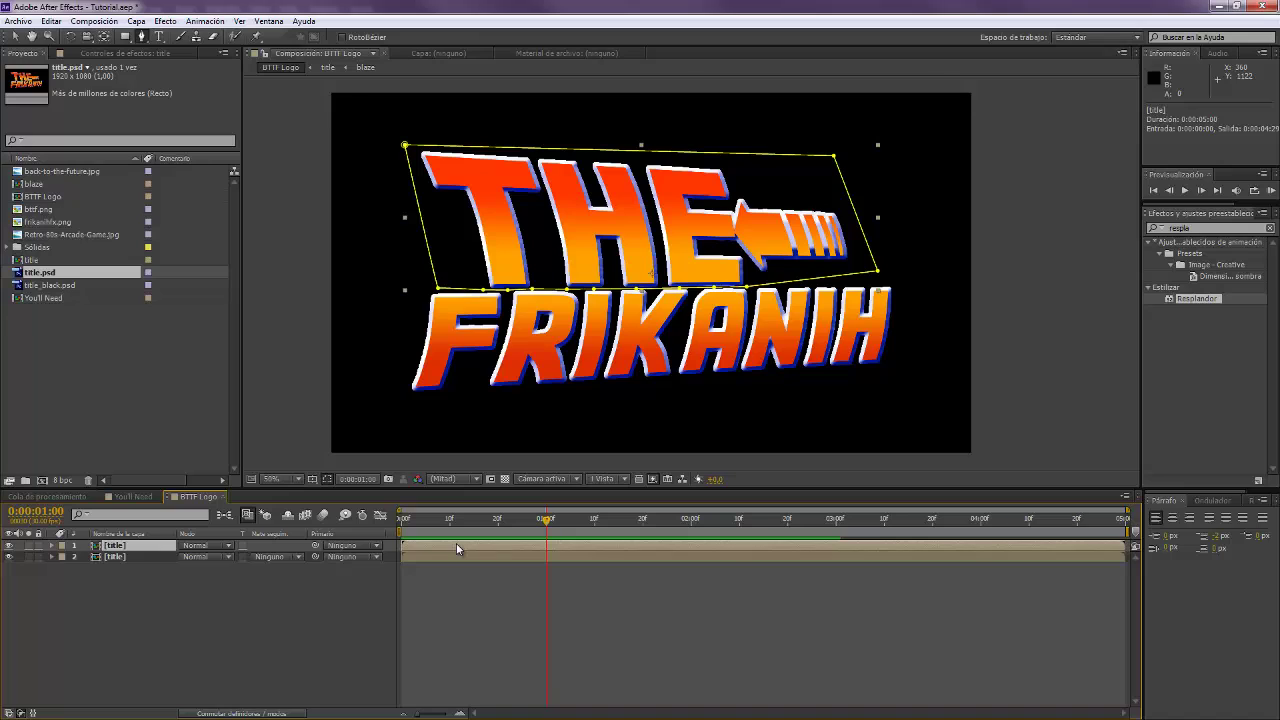
key(p)
click(86, 557)
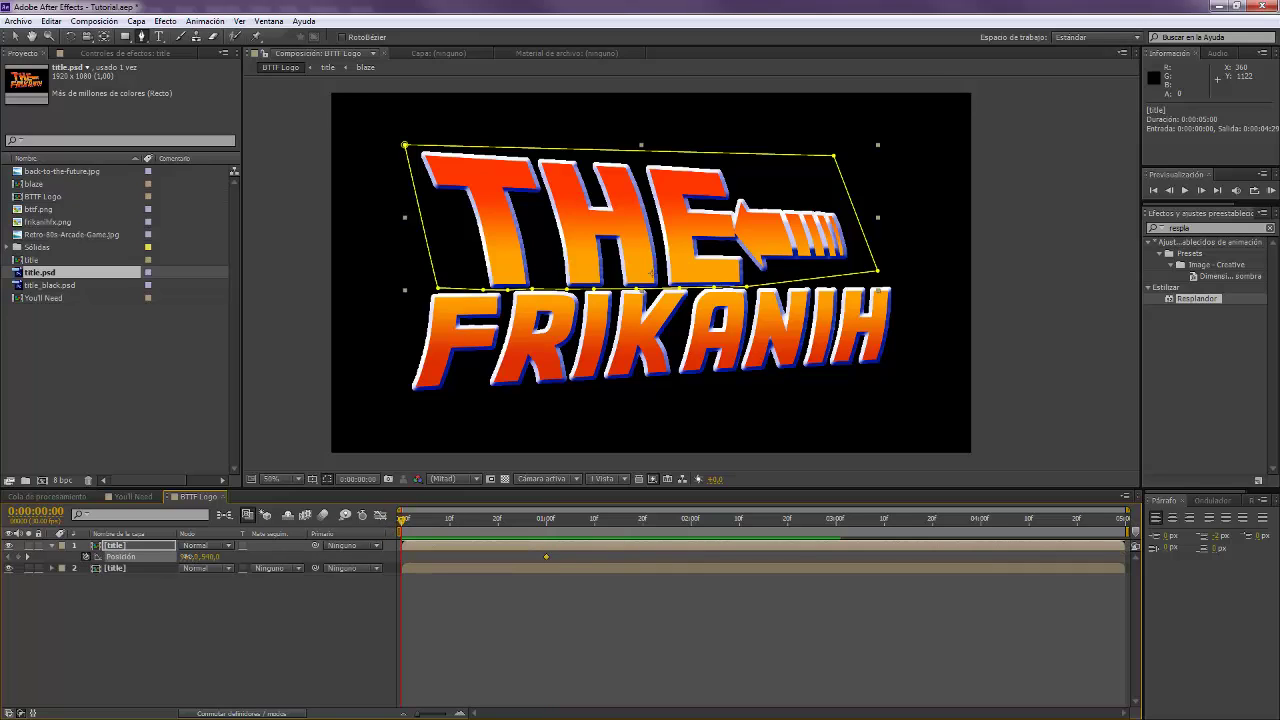
drag(190, 557, 588, 522)
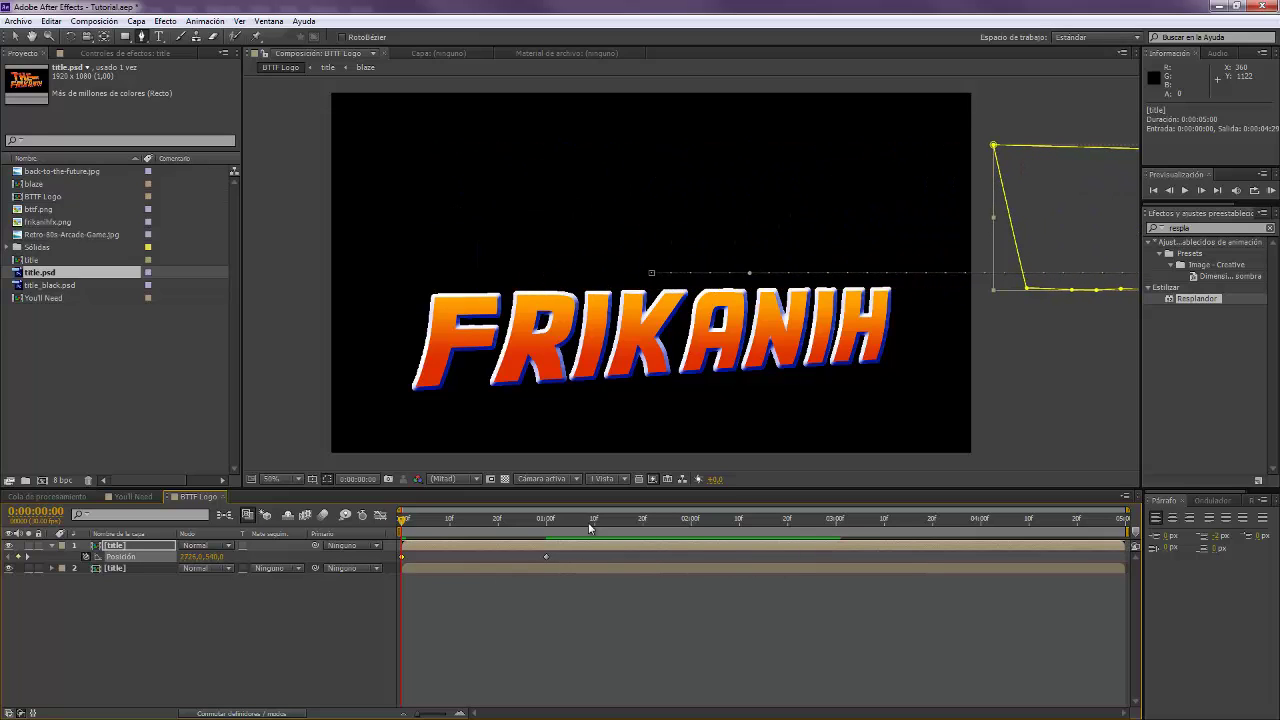
drag(403, 521, 548, 527)
click(558, 566)
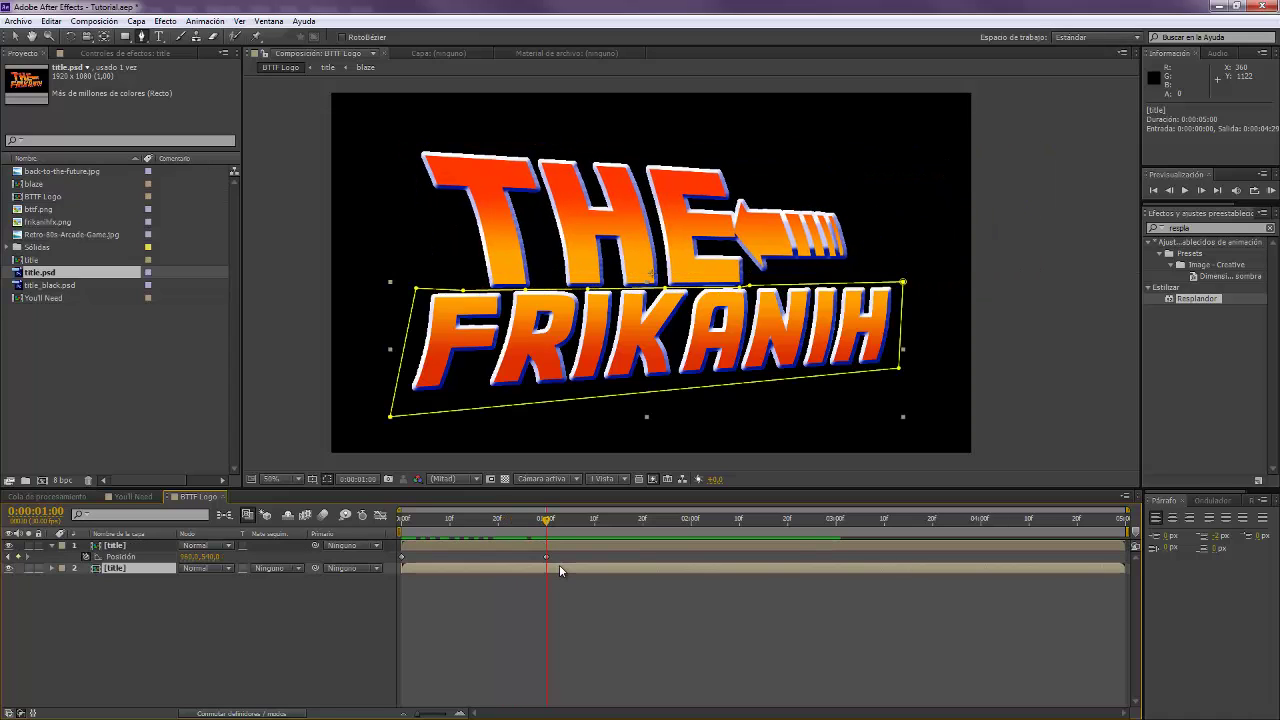
drag(545, 520, 546, 521)
Set FRIKANIH's Opacity to 0% and add a keyframe at 1:00
key(t)
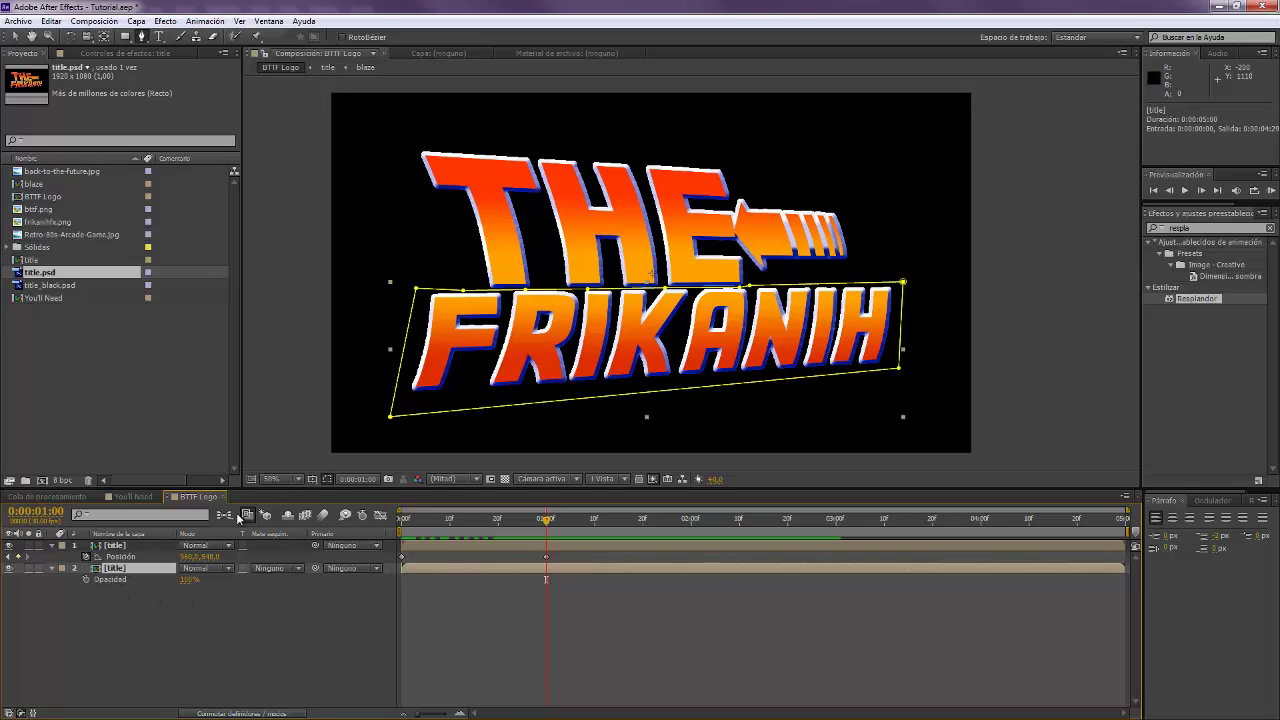
click(188, 580)
text(0)
key(Return)
click(86, 579)
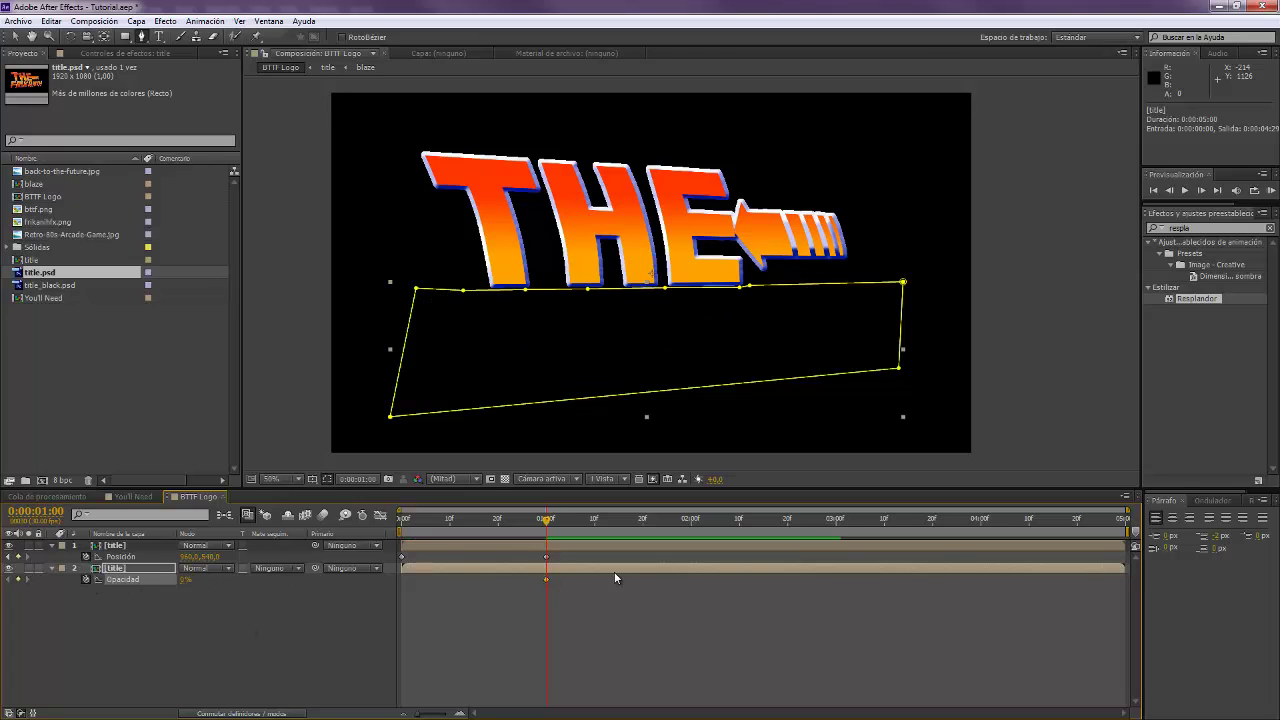
Set FRIKANIH's Opacity to 100% at the 2:00 mark
click(689, 521)
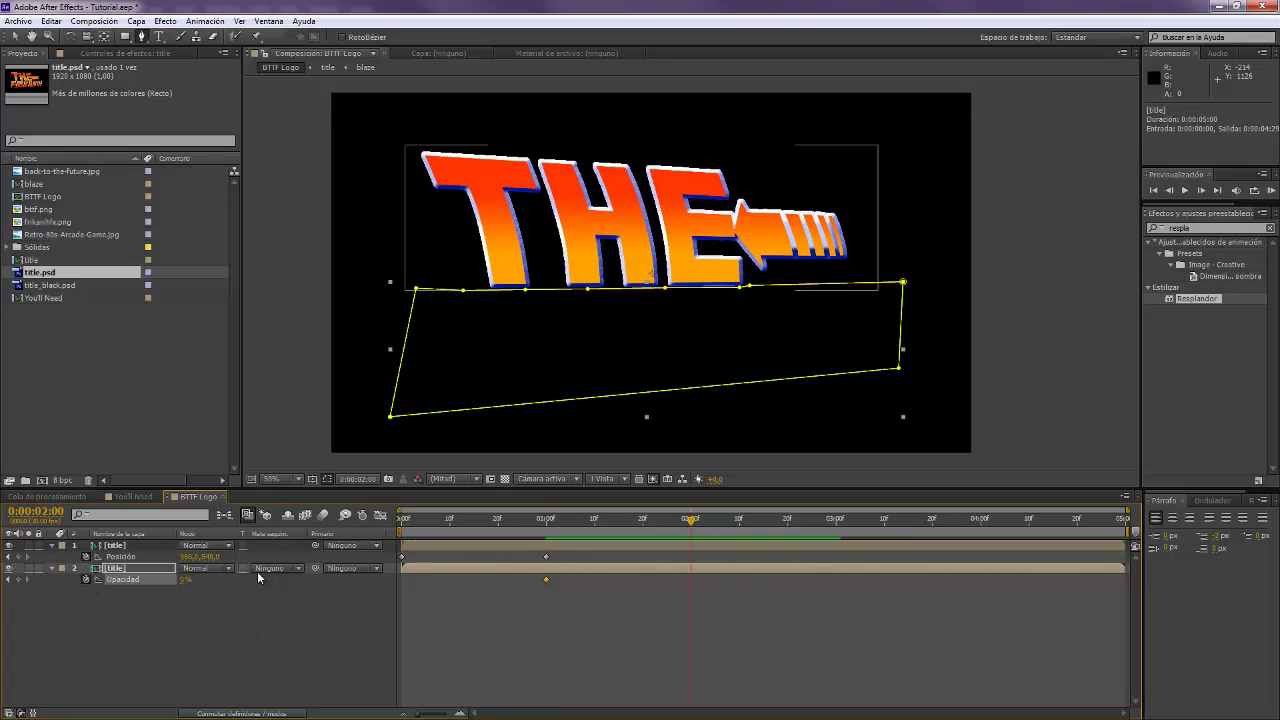
click(185, 579)
key(ctrl+Up)
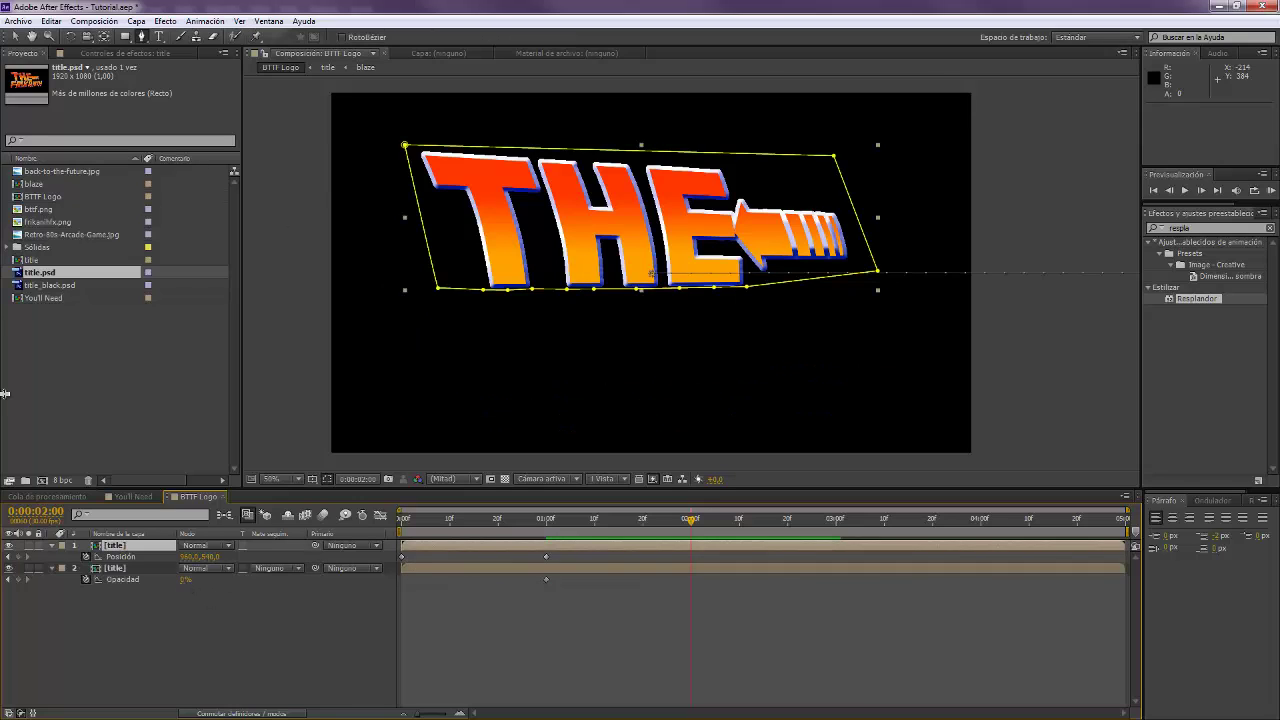
click(346, 661)
click(185, 579)
text(100)
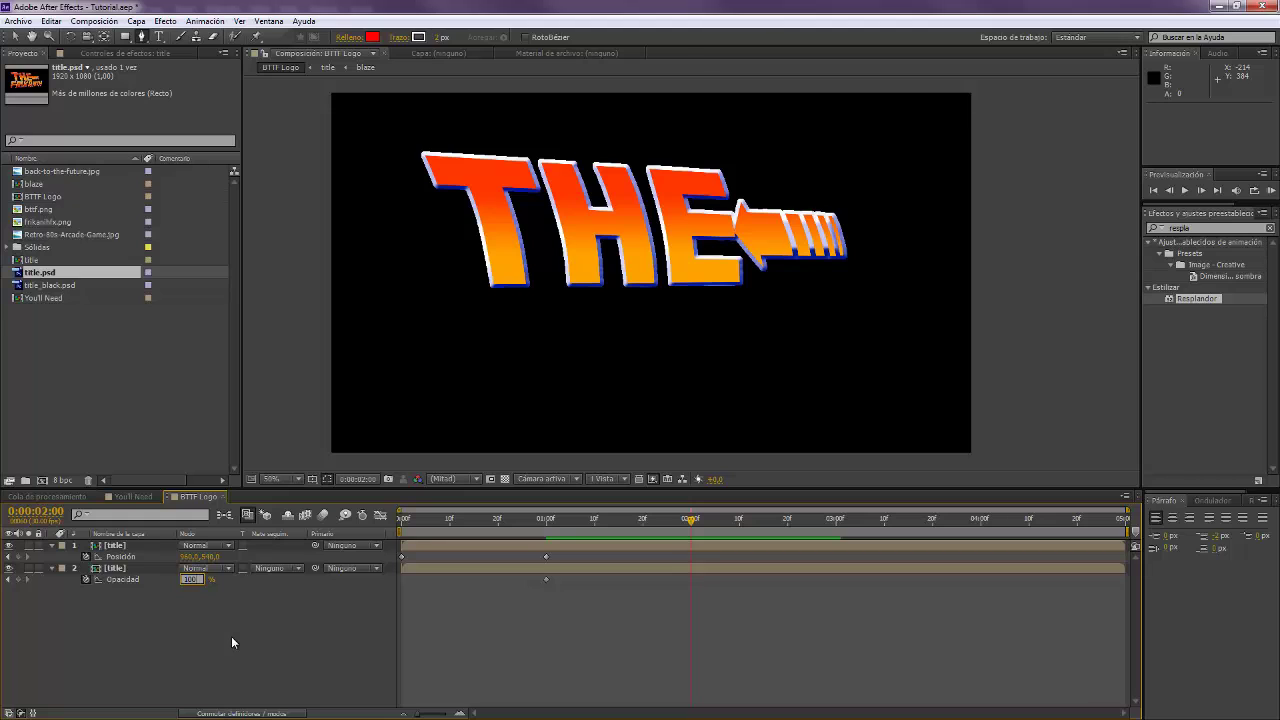
key(Return)
Preview the slide-in and fade animation up to about three seconds
click(272, 657)
drag(549, 524, 704, 525)
drag(830, 522, 920, 524)
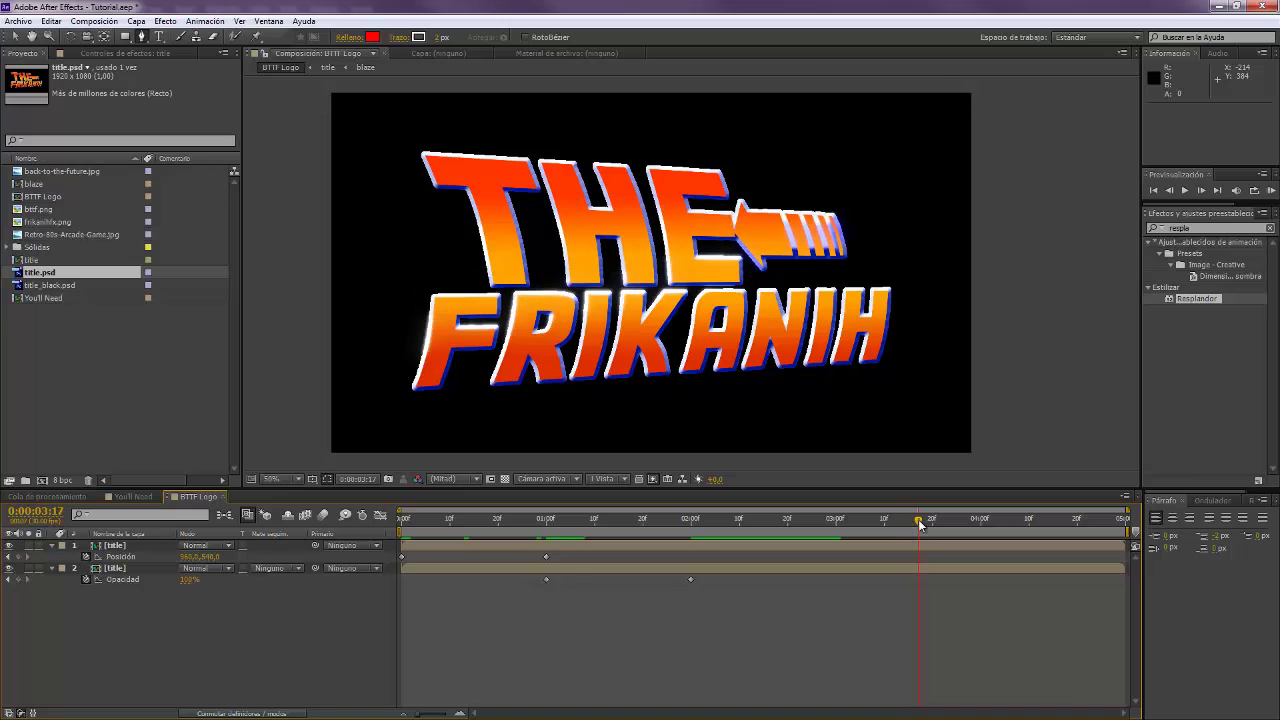
mouse_move(836, 519)
mouse_down()
mouse_move(857, 522)
mouse_move(836, 522)
mouse_up()
Shift the keyframes of both THE and FRIKANIH one second earlier
click(690, 579)
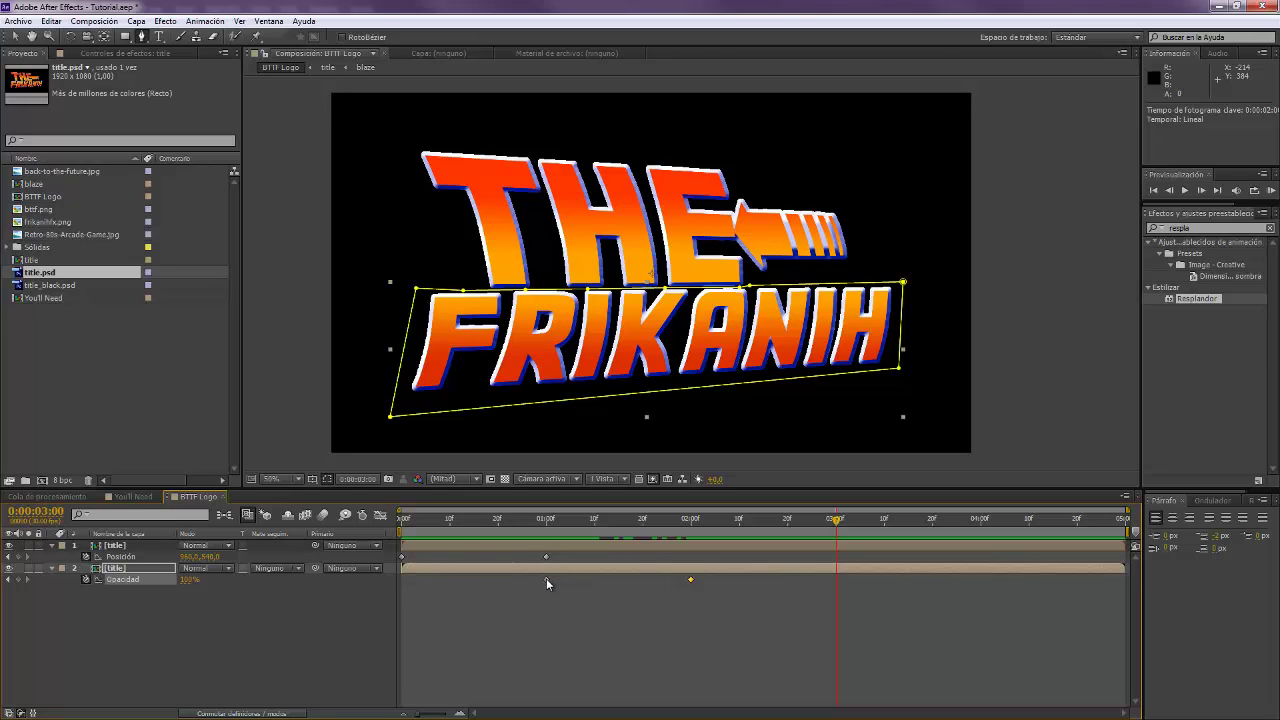
mouse_move(546, 579)
click(546, 557)
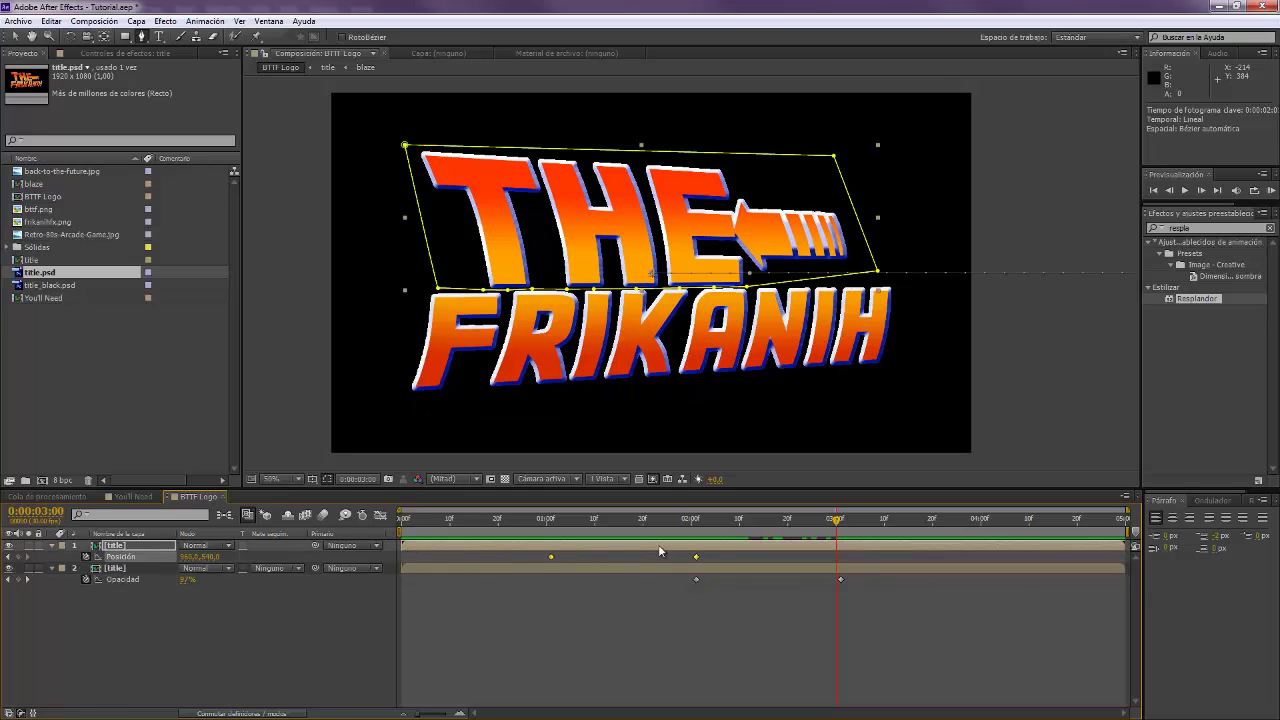
shift+click(614, 568)
drag(563, 549, 838, 535)
click(438, 599)
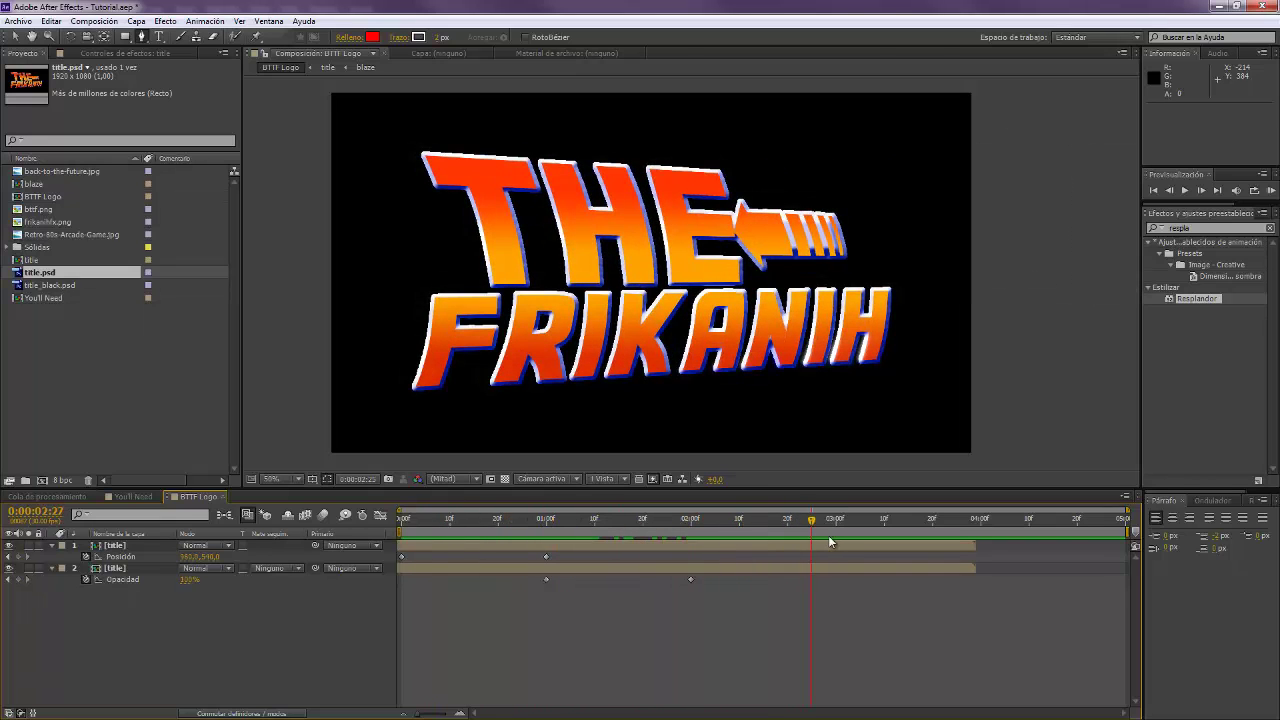
Pre-compose both title layers into Precomp. 1 with default settings
click(645, 569)
shift+click(600, 553)
right_click(605, 564)
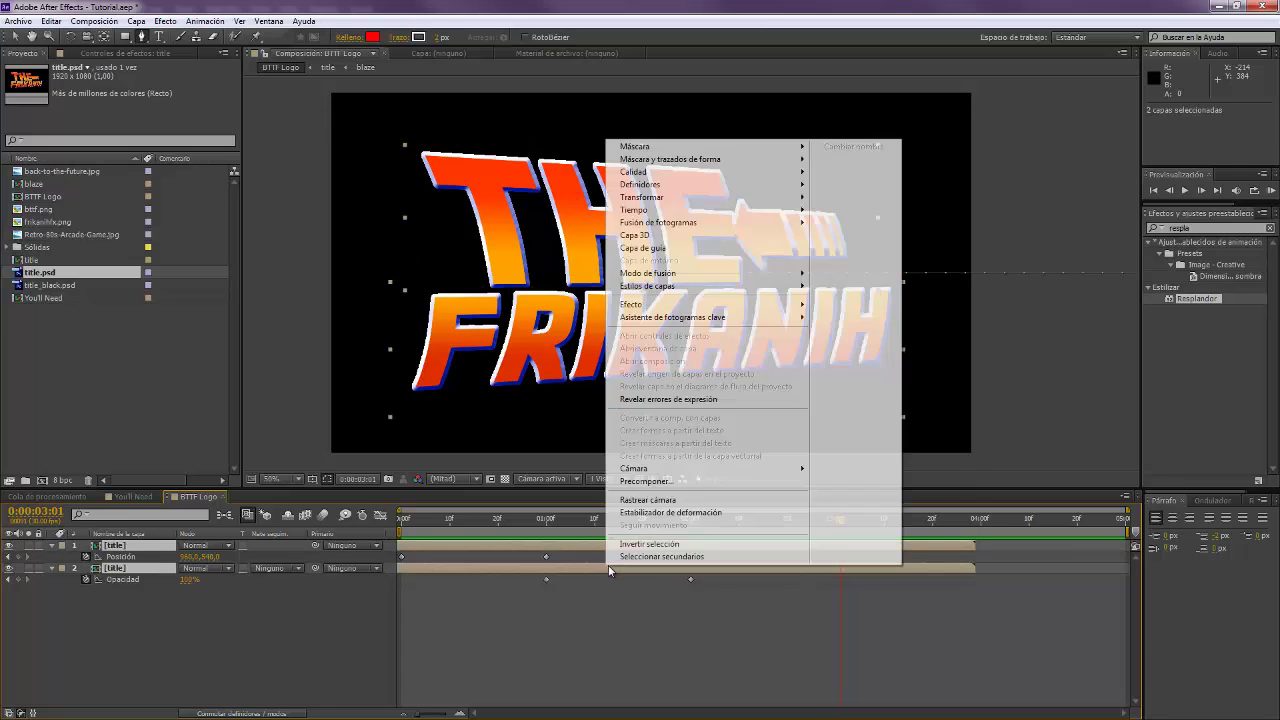
click(652, 482)
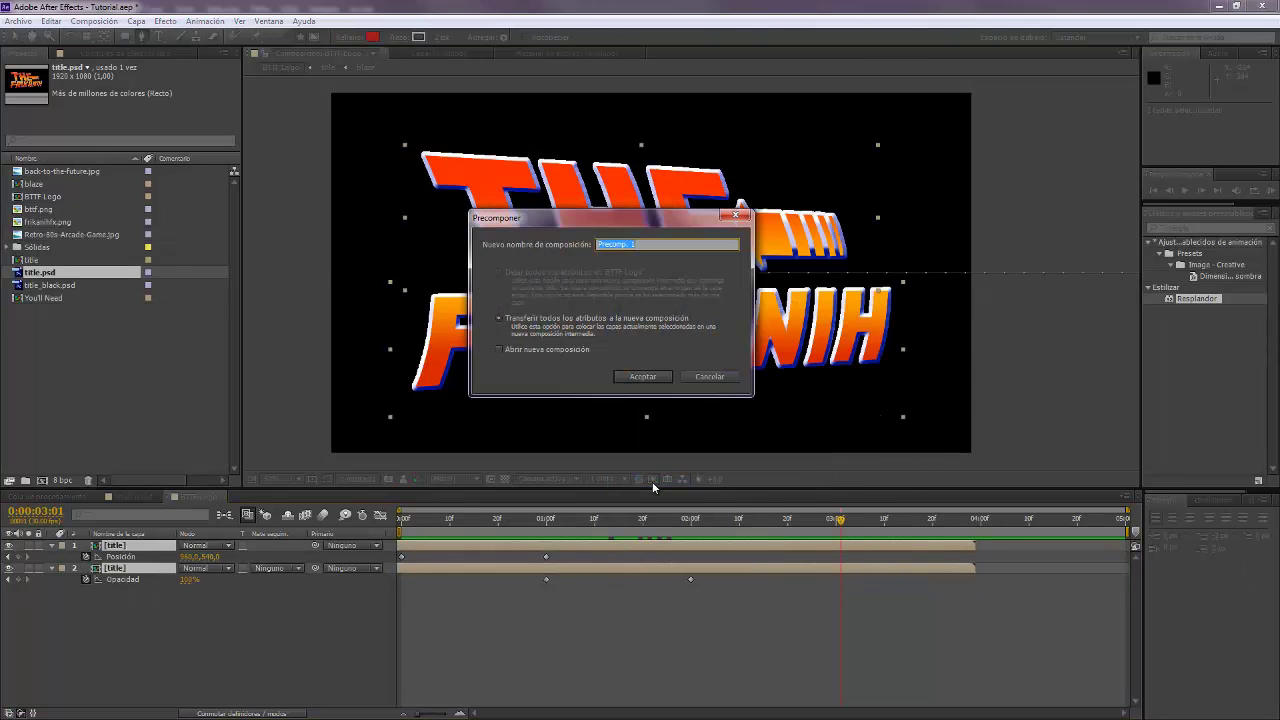
key(Return)
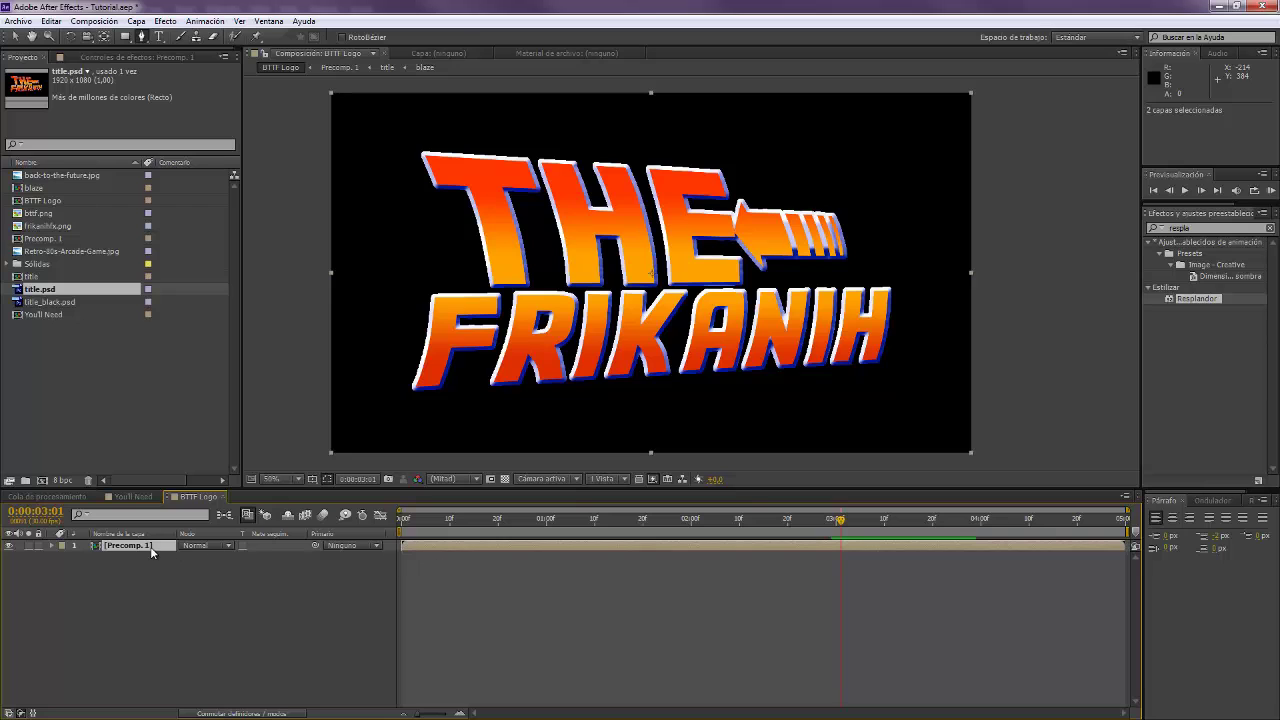
Try the precomp's Scale at 70%, preview, then restore it to 100%
key(alt+shift+s)
drag(197, 557, 165, 557)
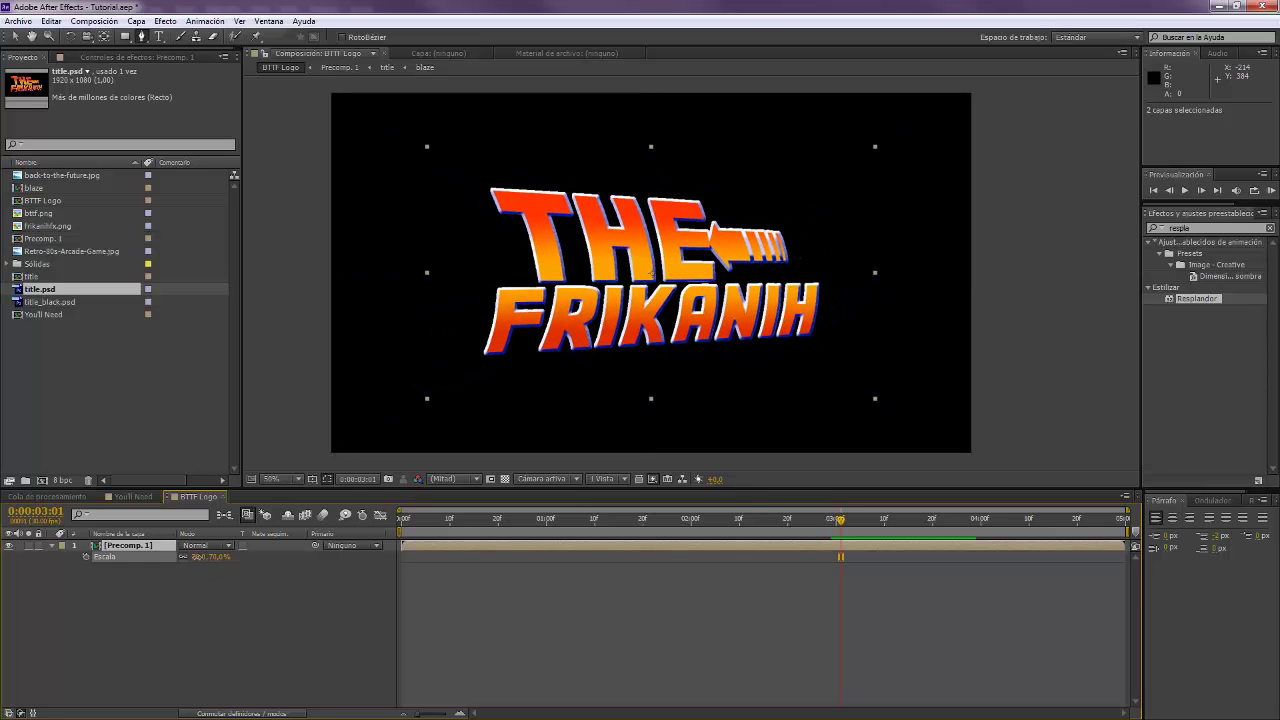
click(330, 607)
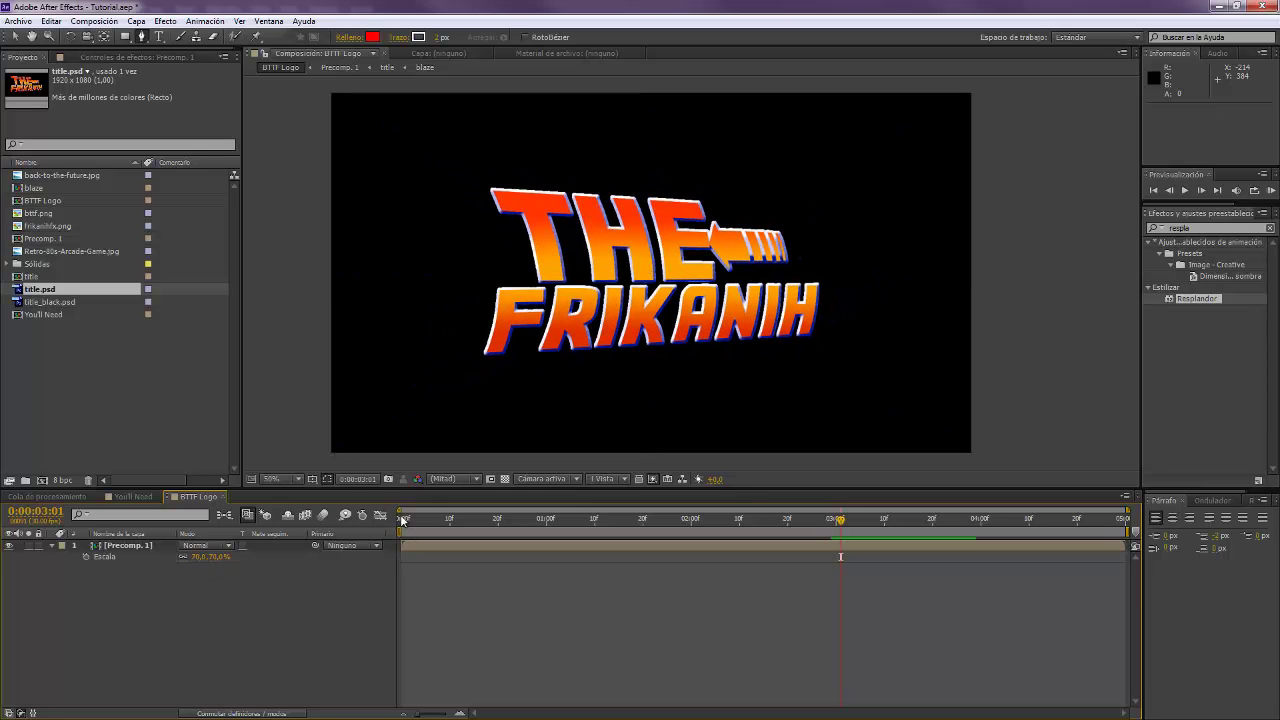
mouse_move(440, 520)
mouse_down()
mouse_move(535, 530)
mouse_move(461, 538)
mouse_move(466, 520)
mouse_move(836, 519)
mouse_move(623, 519)
mouse_move(646, 519)
mouse_up()
key(ctrl+z)
drag(734, 521, 768, 519)
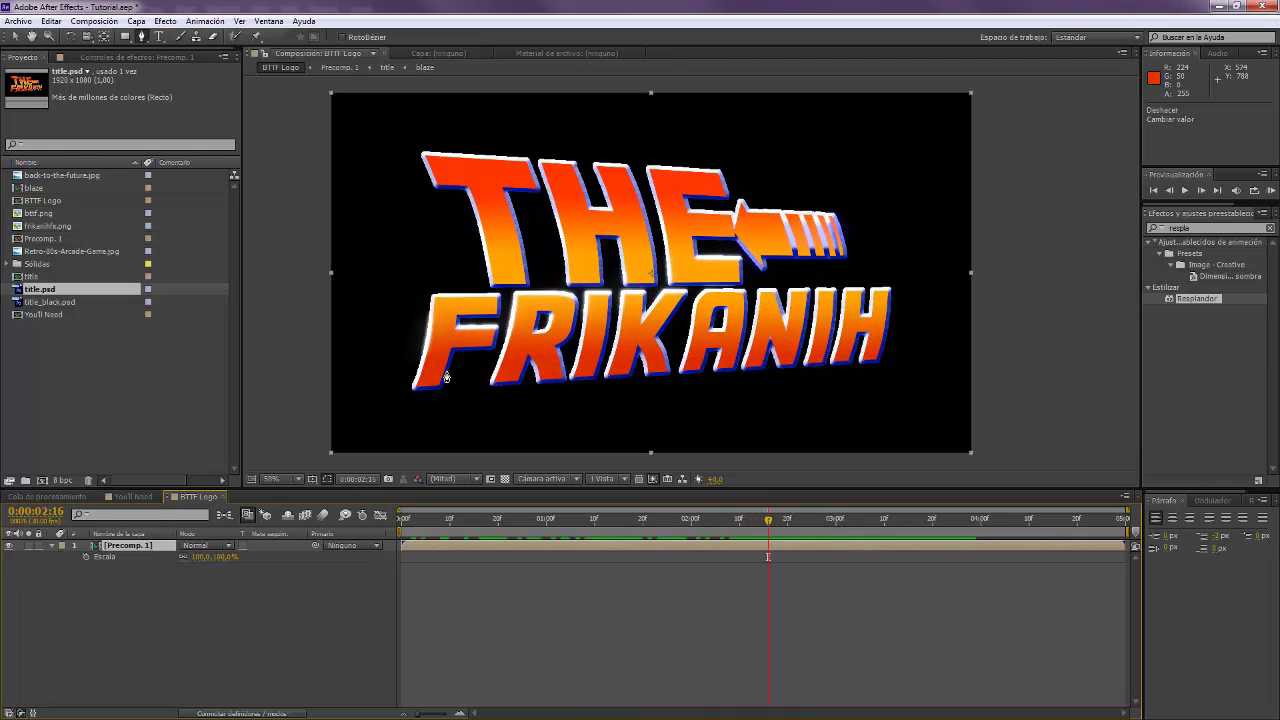